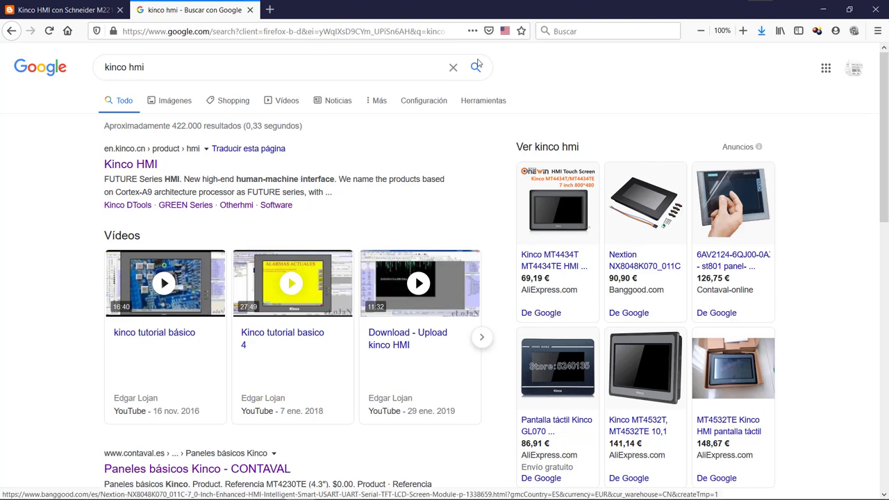
Show the blog article "Kinco HMI con Schneider M221" and switch to Kinco HMIware
click(59, 11)
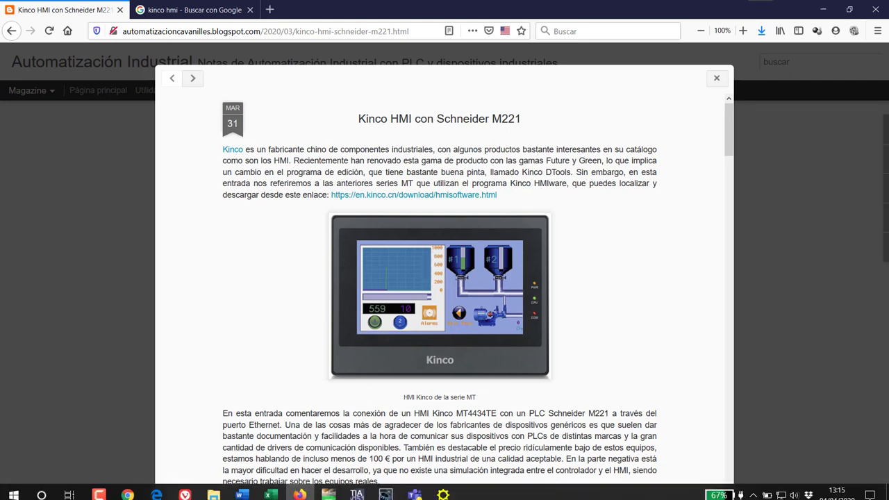
click(438, 494)
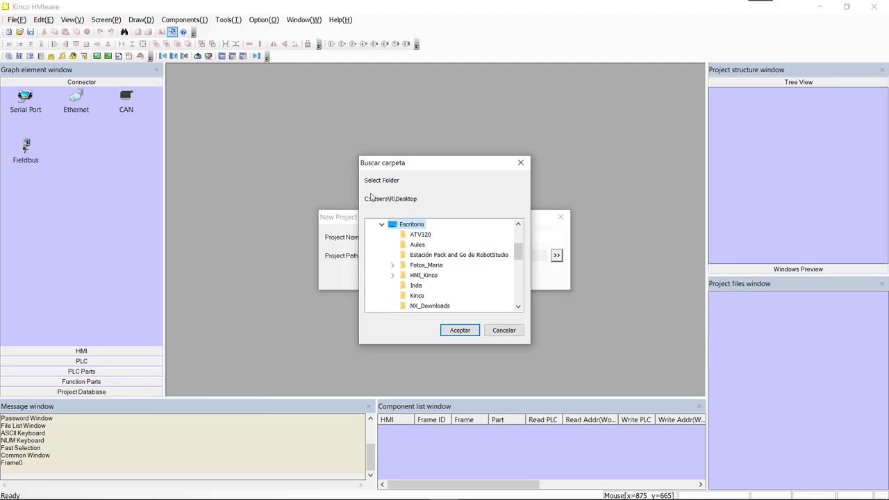
click(392, 277)
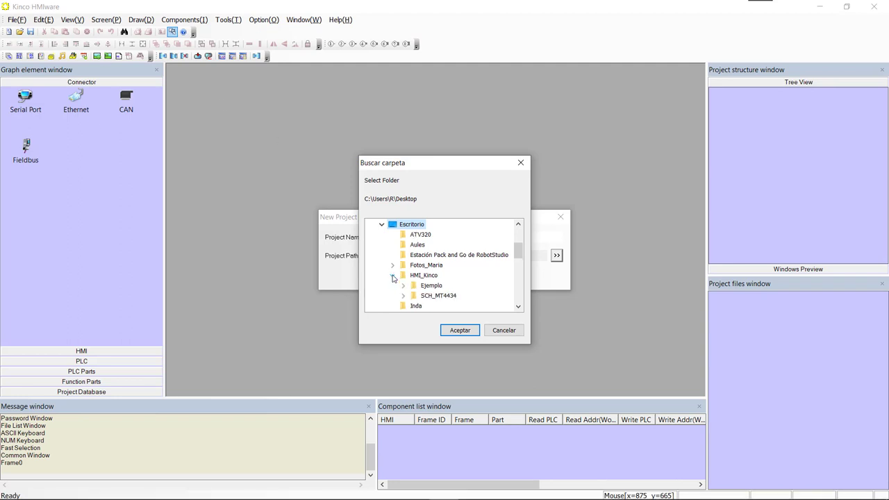
click(422, 278)
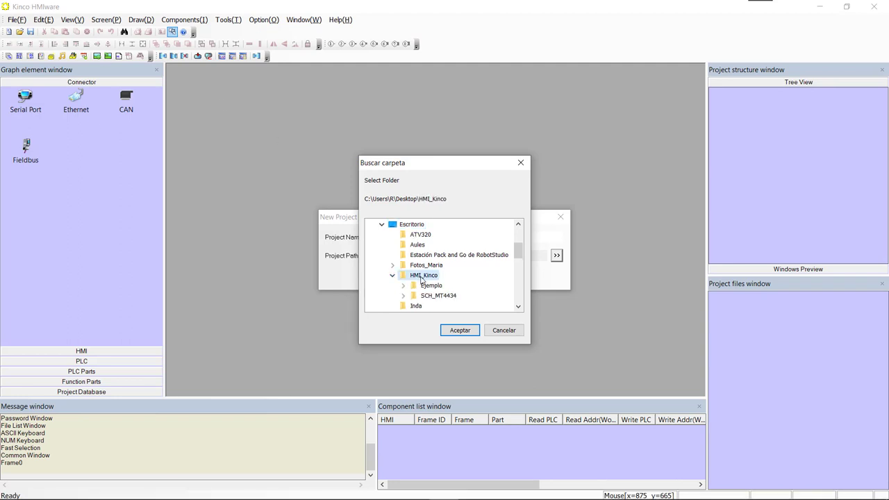
click(506, 332)
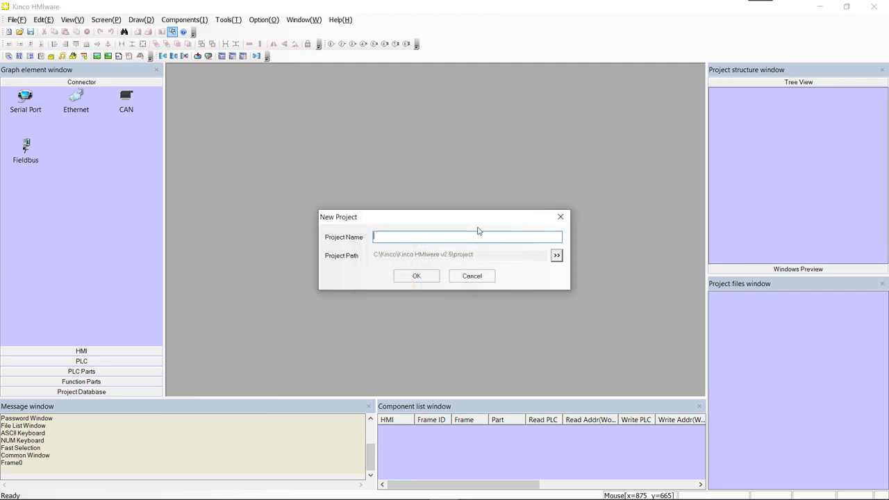
Create a new project named Ejemplo_YT in the desktop folder HMI_Kinco\Ejemplo_YT
click(555, 256)
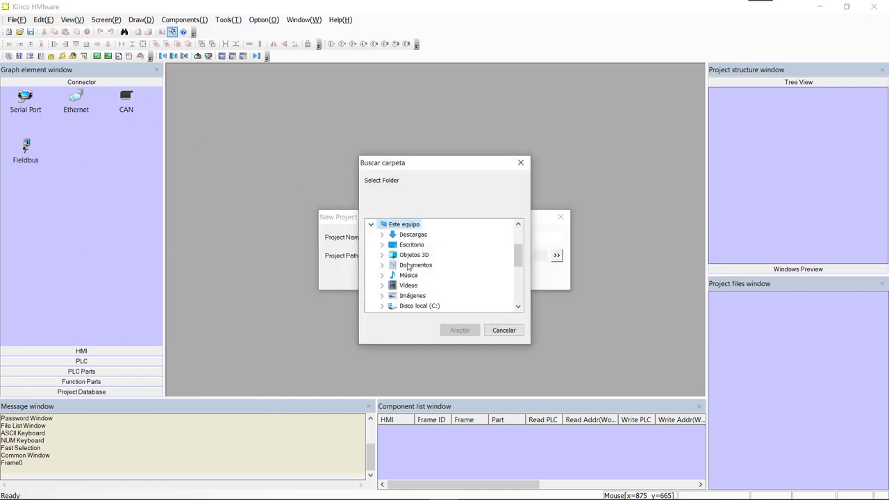
click(382, 245)
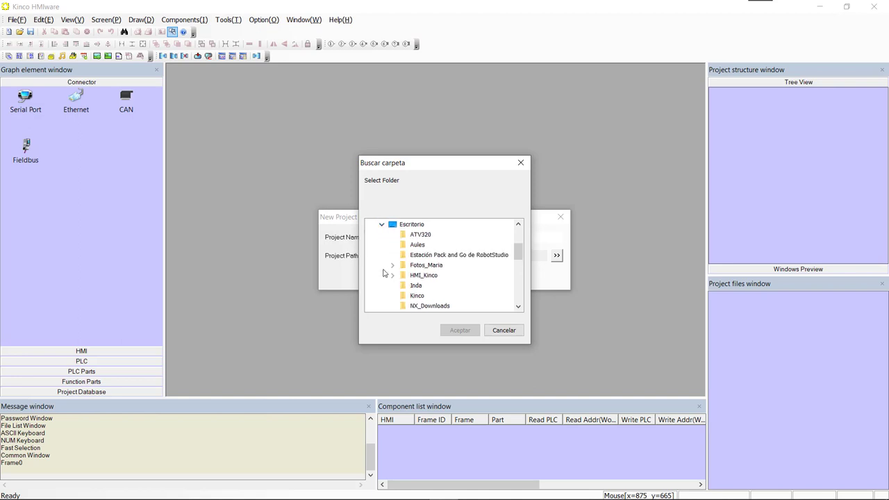
click(393, 275)
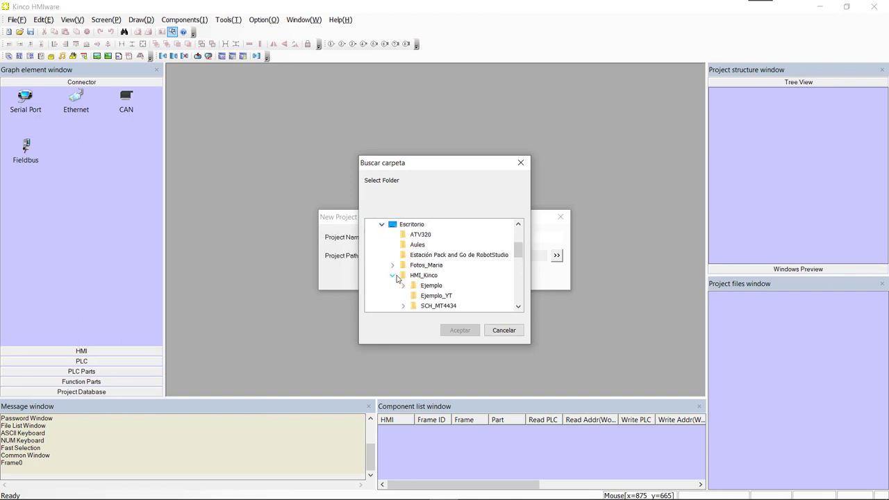
click(430, 297)
click(459, 330)
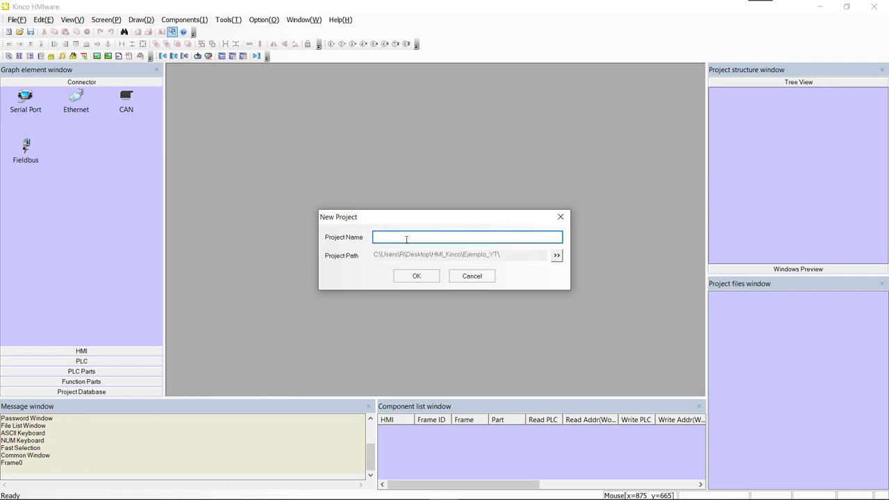
text(Ejemplo_YT)
key(Return)
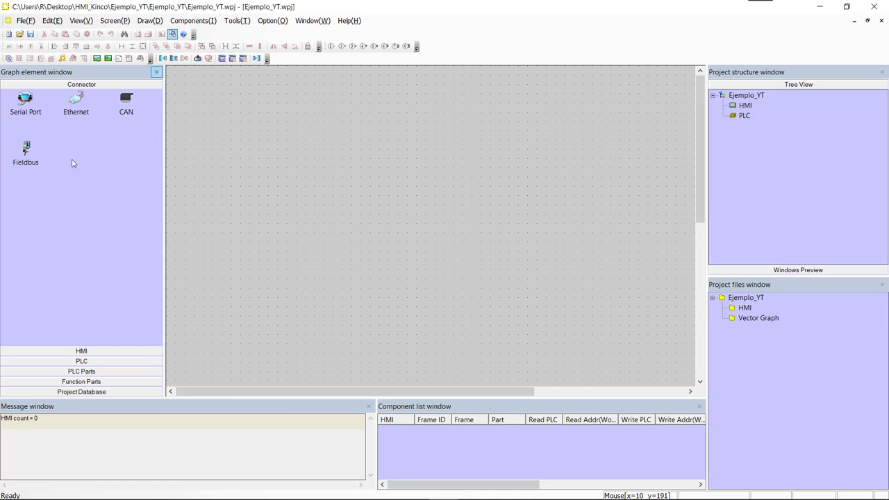
Place an MT4434TE HMI with Horizontal display mode in the left part of the project canvas
click(81, 352)
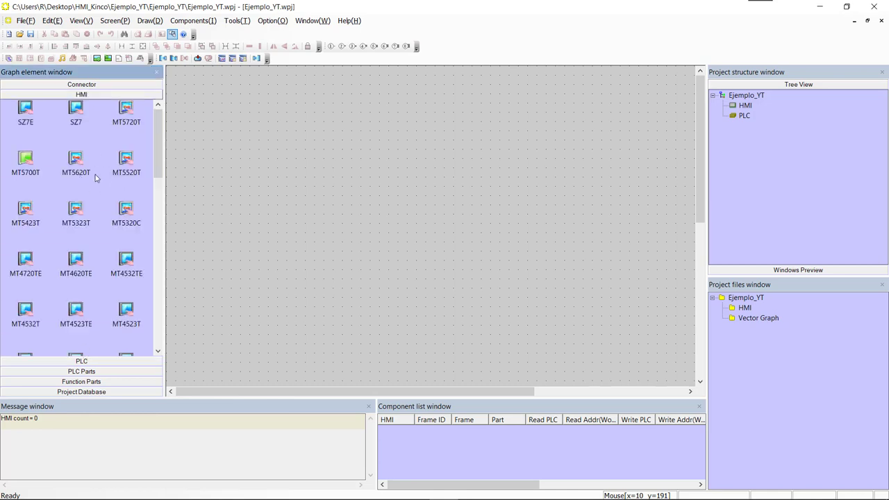
scroll(95, 186, down, 5)
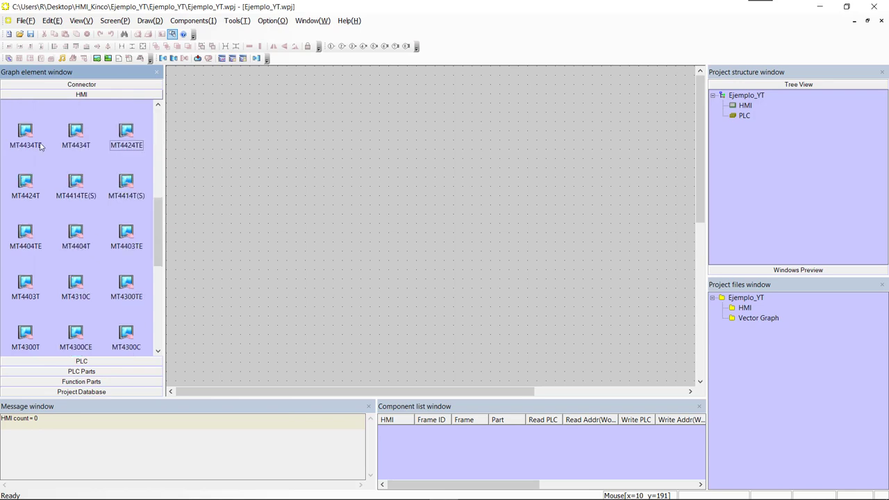
click(28, 134)
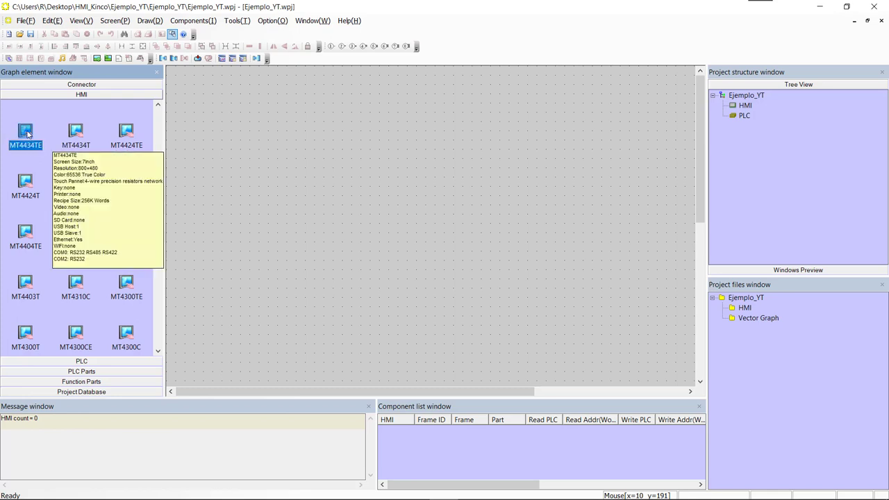
drag(27, 136, 372, 196)
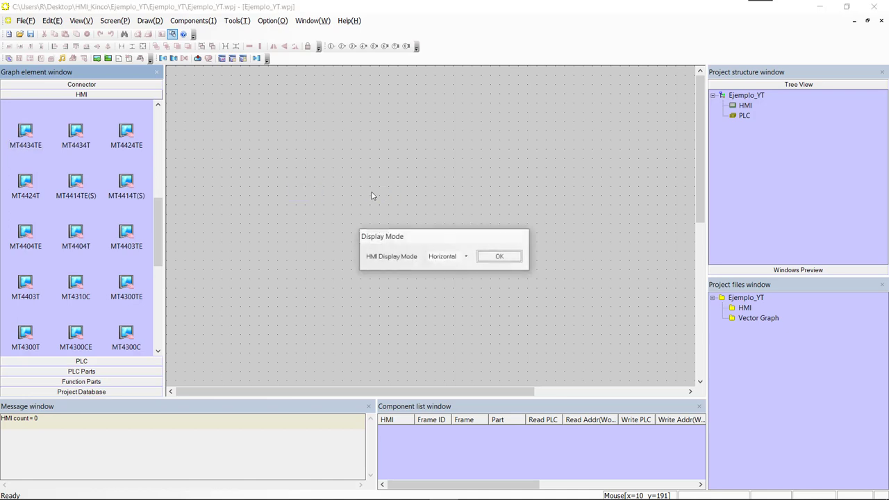
click(465, 261)
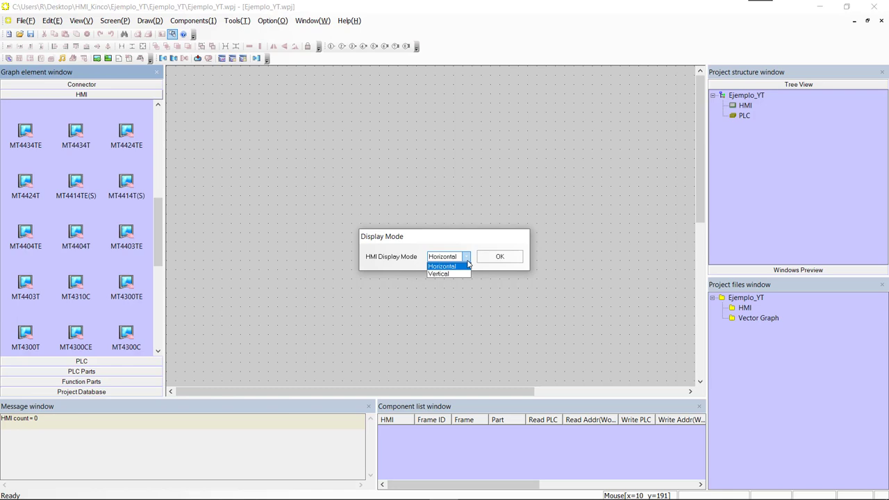
click(499, 258)
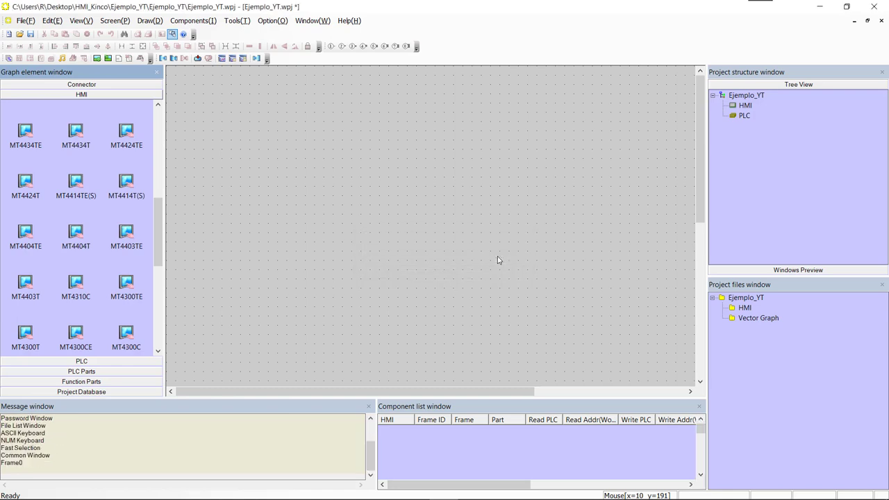
drag(424, 210, 296, 195)
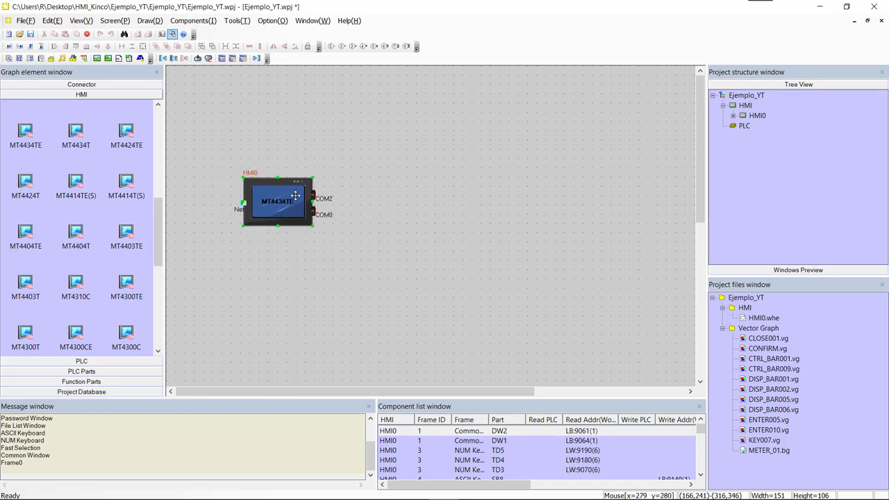
click(139, 258)
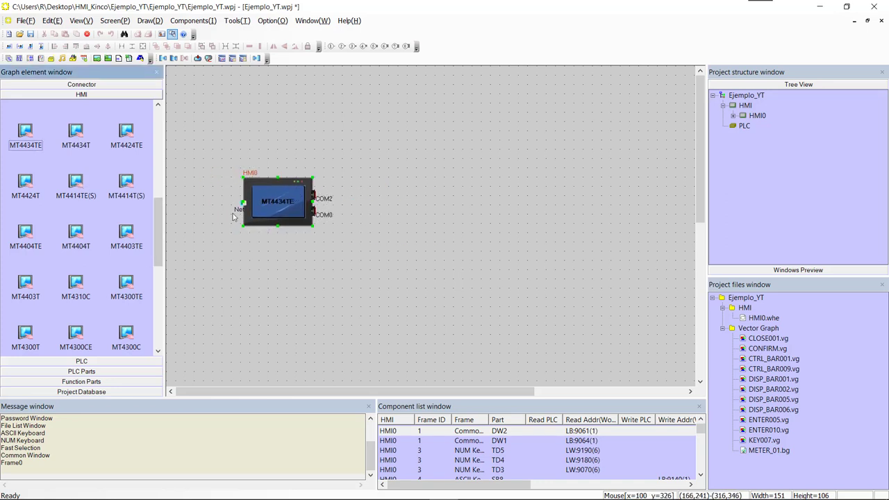
Set the MT4434TE's IP address to 192.168.10.122 and its default gateway to 192.168.10.1
double_click(278, 200)
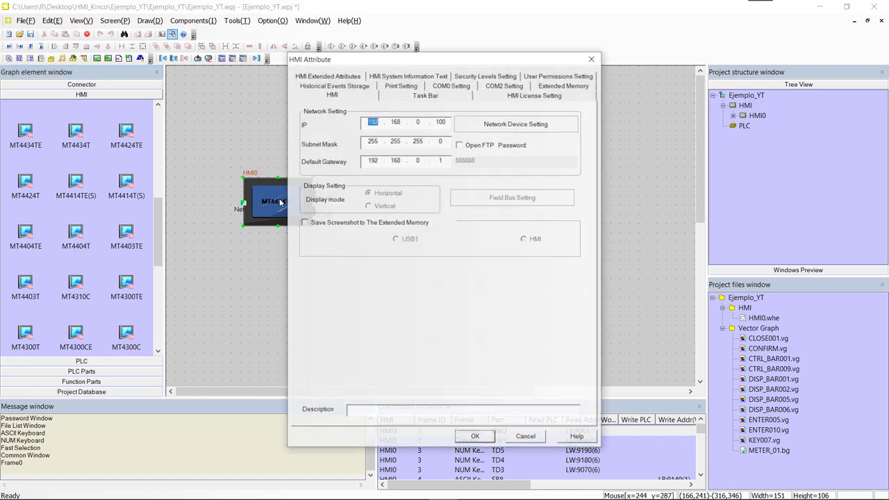
double_click(422, 125)
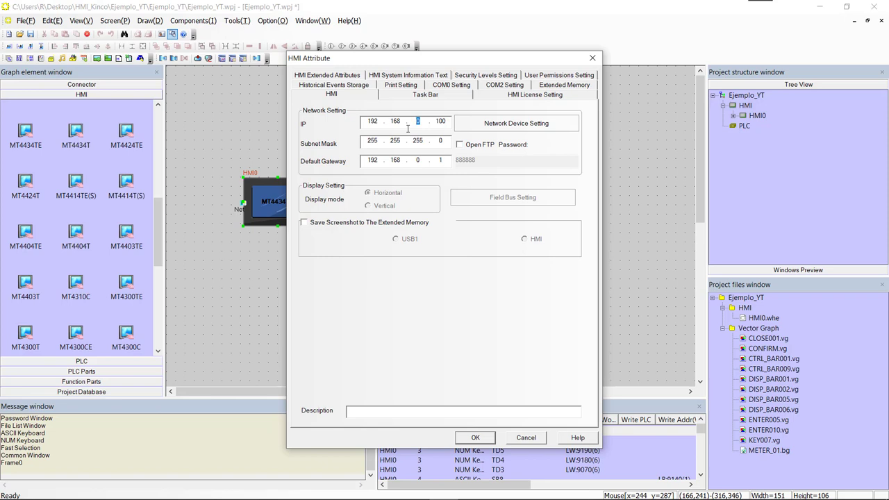
text(10)
key(period)
text(122)
click(417, 160)
text(1)
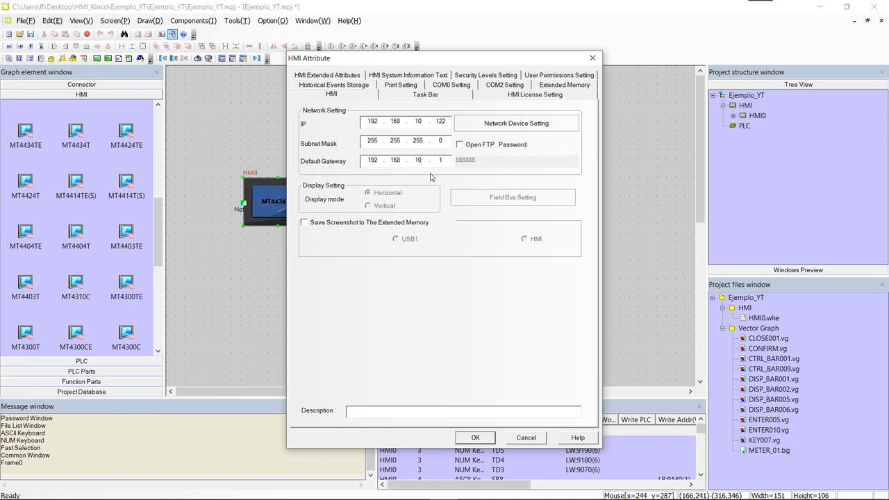
Add HMI0 as a network device using the Modbus TCP protocol and apply the HMI attributes
click(517, 130)
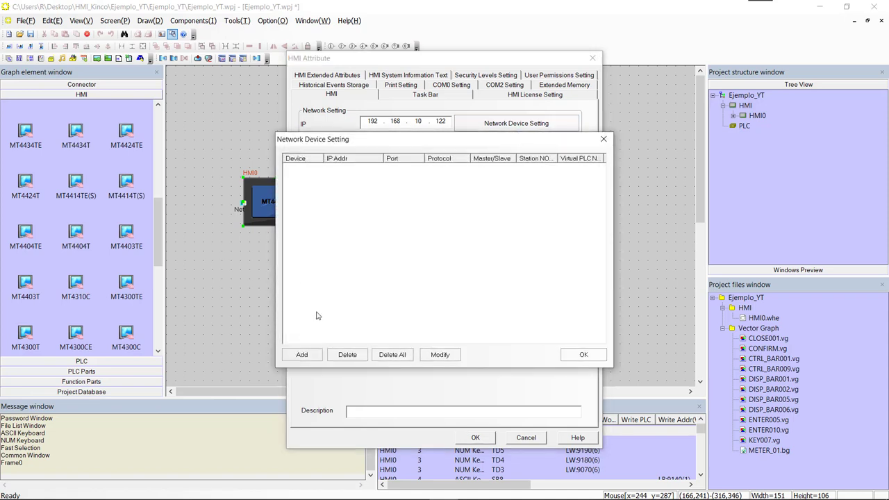
click(302, 355)
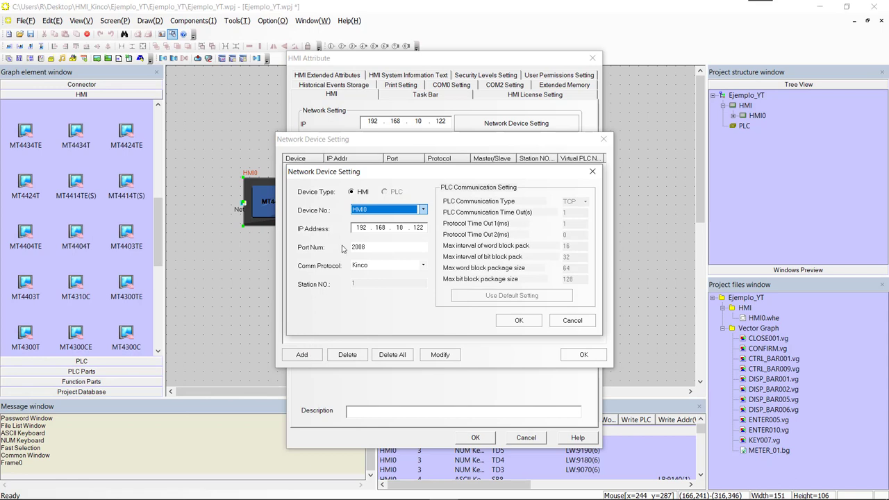
click(381, 267)
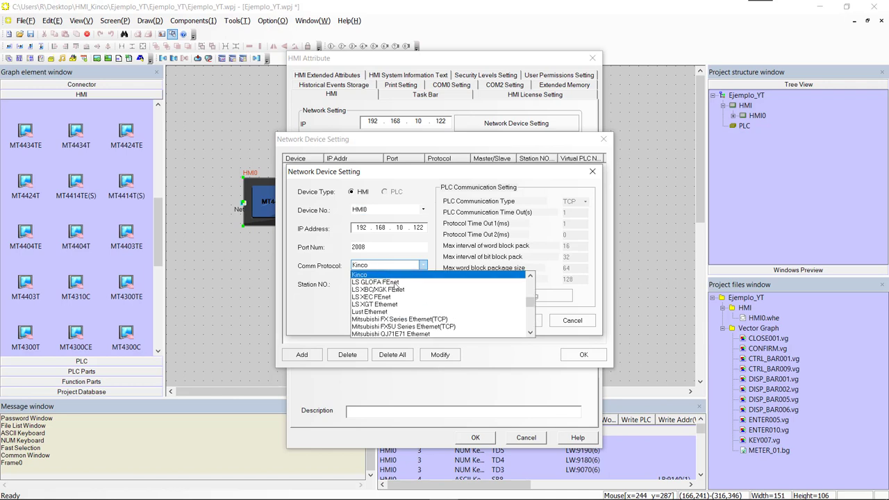
scroll(396, 290, down, 2)
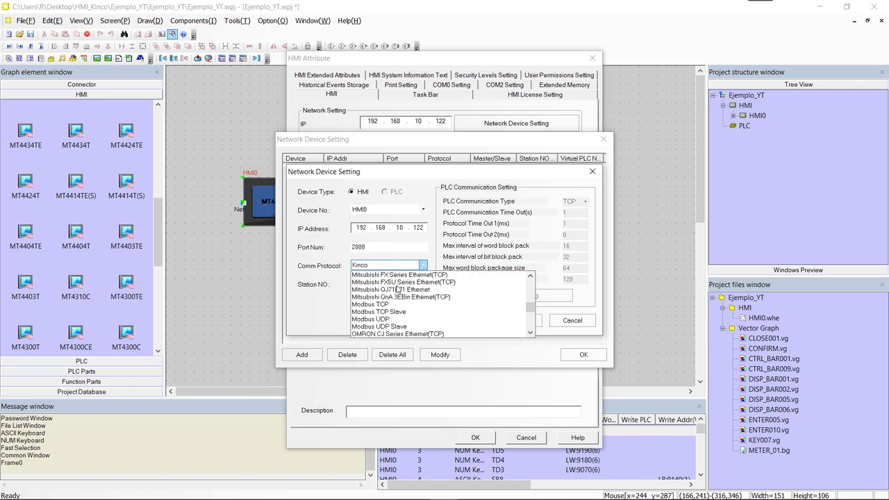
scroll(396, 288, down, 1)
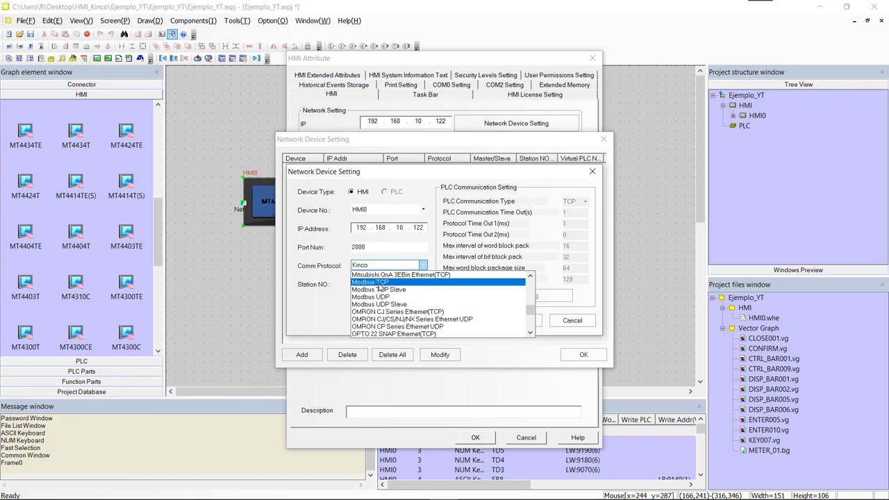
click(379, 283)
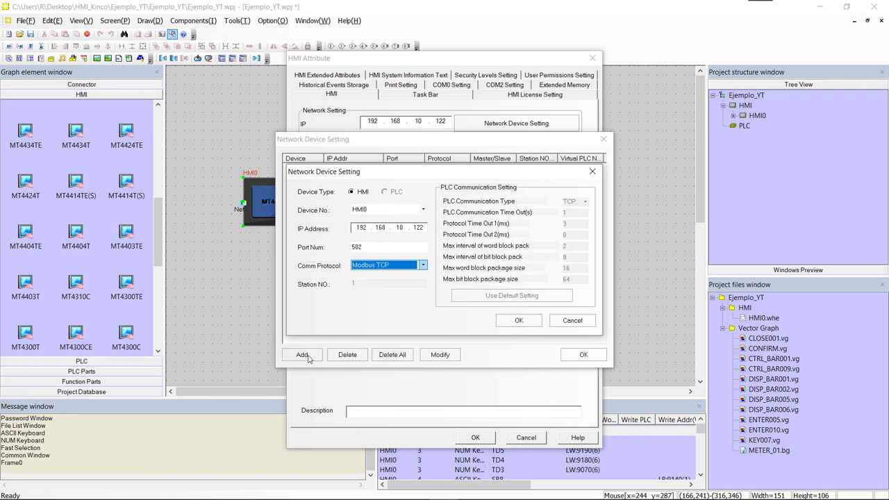
click(536, 321)
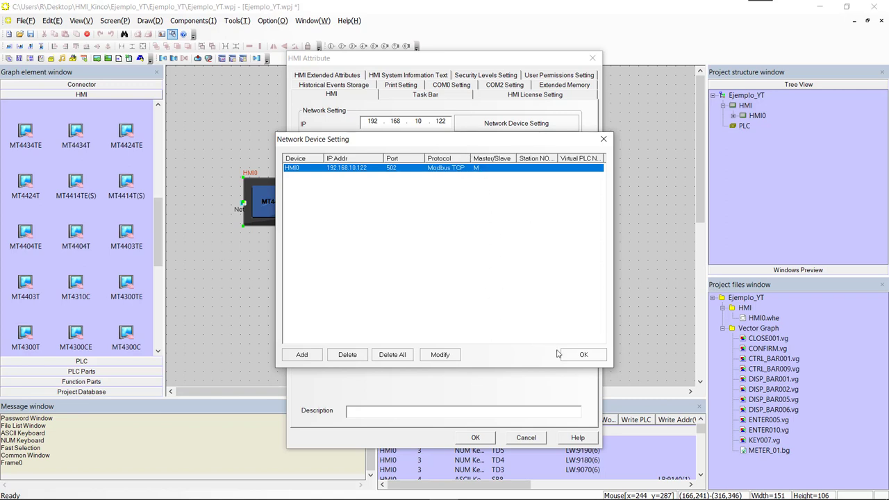
click(593, 355)
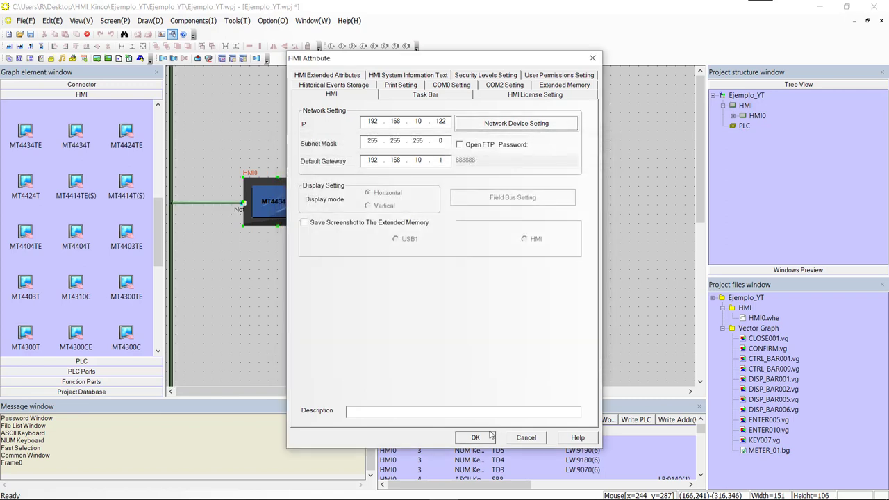
click(476, 437)
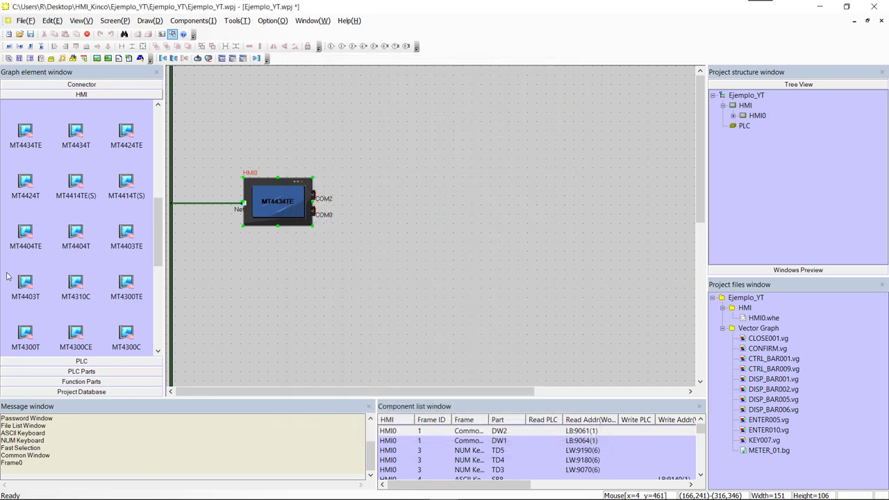
Place a Modbus TCP Slave PLC on the project canvas just below the MT4434TE HMI
click(55, 362)
scroll(106, 165, down, 10)
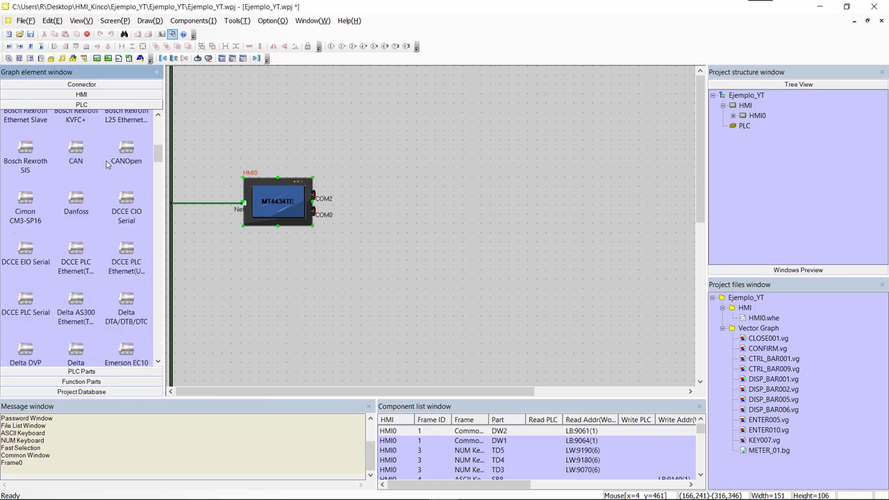
scroll(106, 165, up, 10)
scroll(106, 164, down, 8)
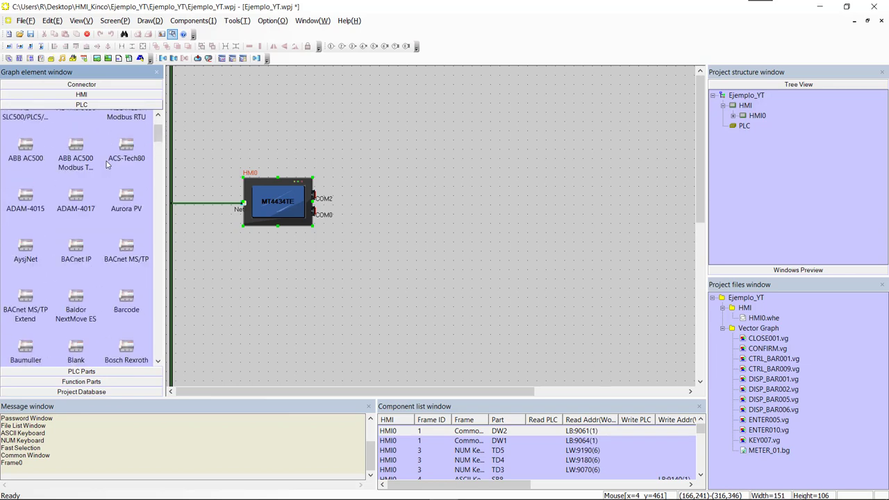
scroll(106, 164, down, 12)
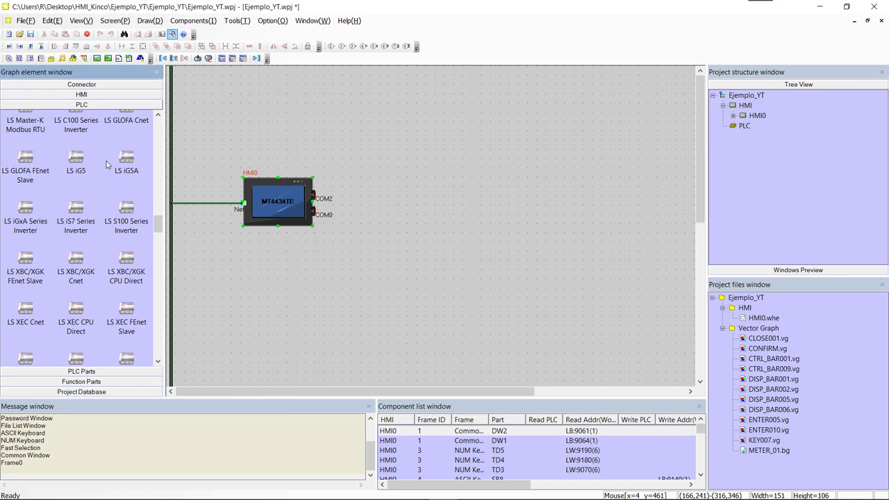
scroll(107, 164, down, 6)
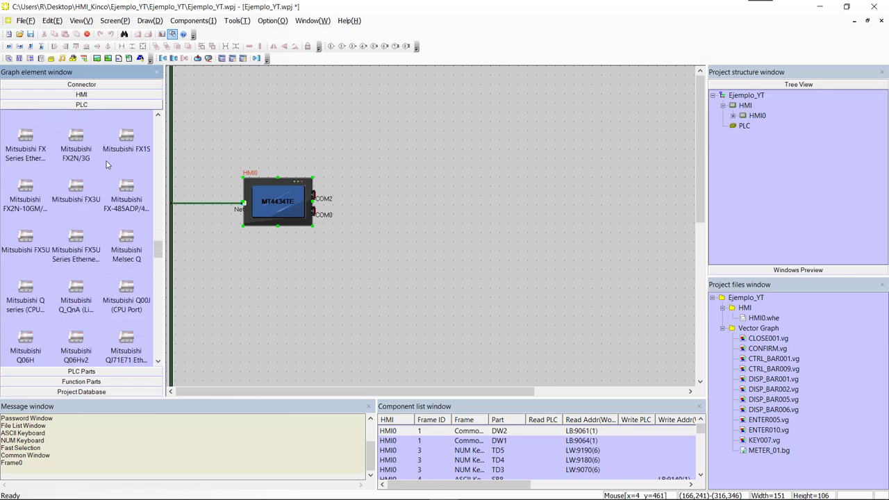
scroll(106, 165, down, 3)
scroll(106, 165, down, 15)
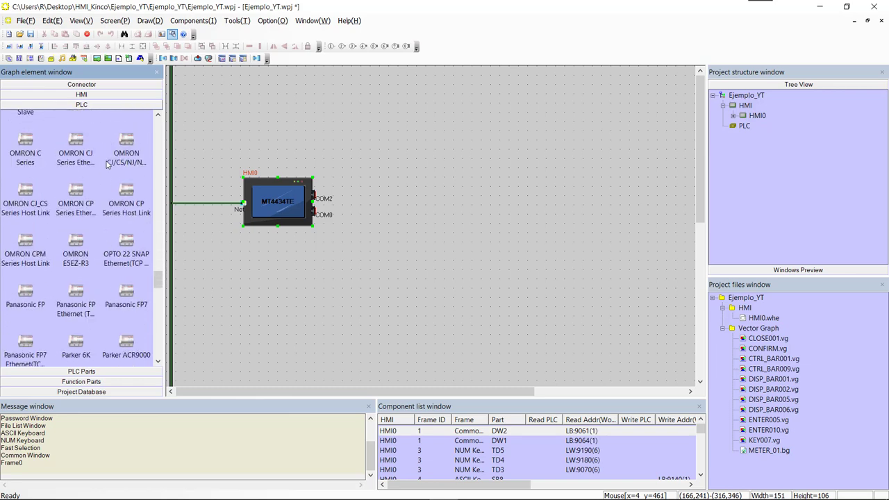
scroll(106, 164, up, 15)
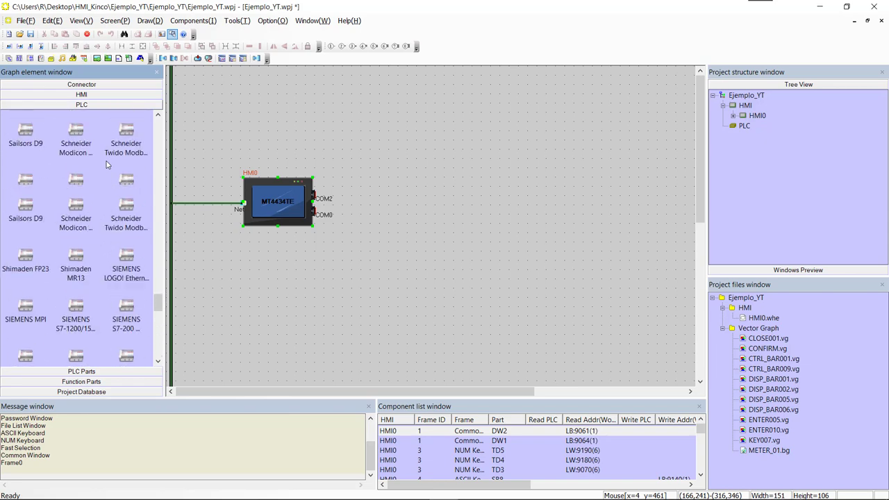
scroll(107, 165, down, 3)
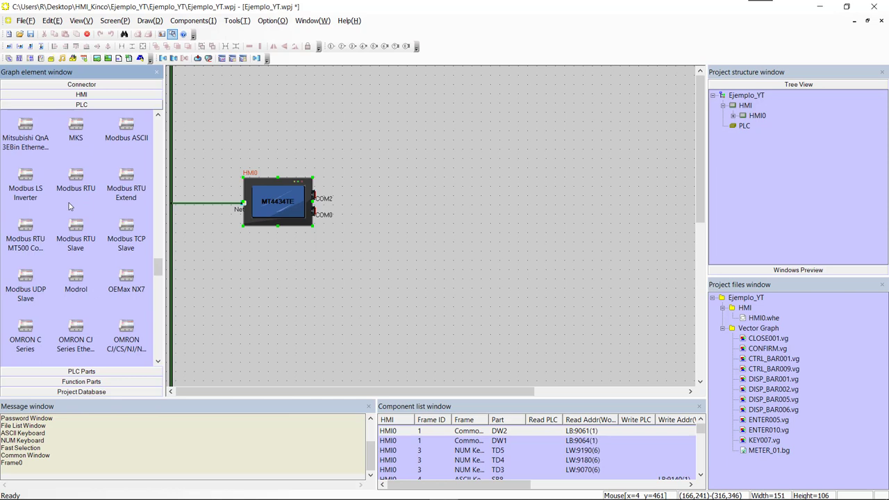
click(124, 234)
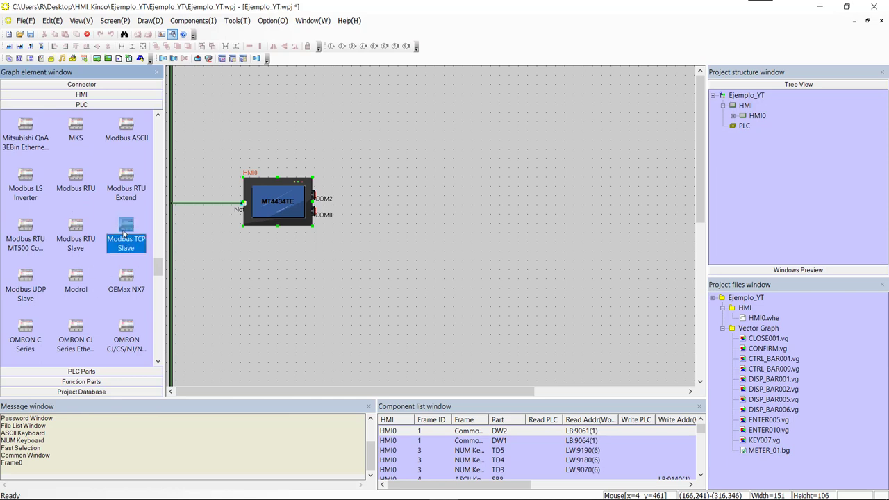
drag(125, 234, 274, 300)
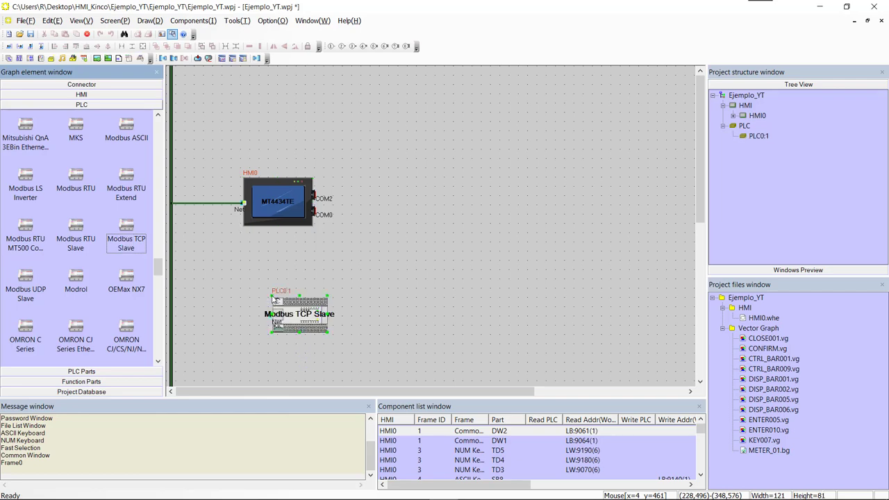
drag(274, 300, 253, 274)
Set the Modbus TCP Slave PLC's IP address to 192.168.10.114
double_click(269, 290)
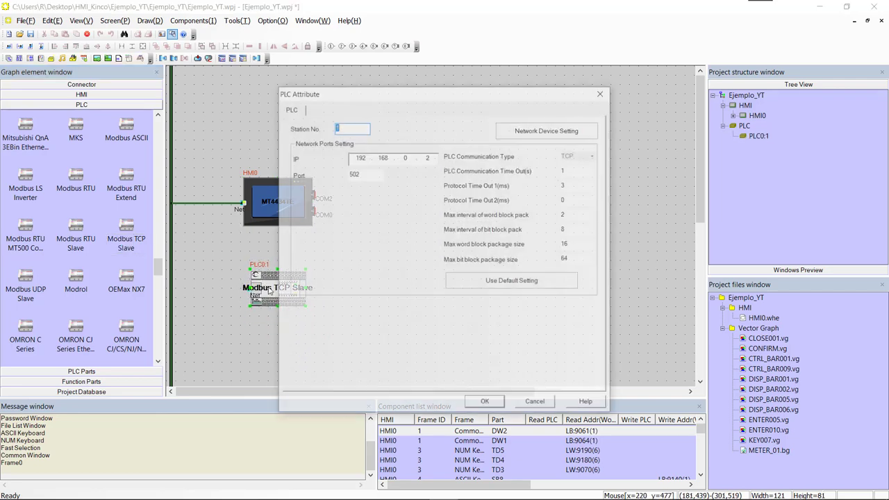
click(404, 156)
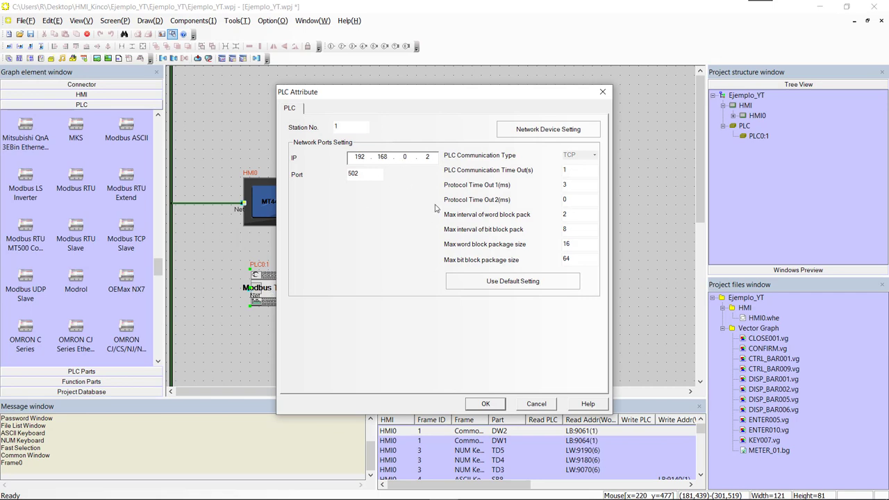
text(1)
double_click(427, 156)
text(114)
Add PLC0 to the network device list as a PLC using the Modbus TCP Slave protocol
click(533, 129)
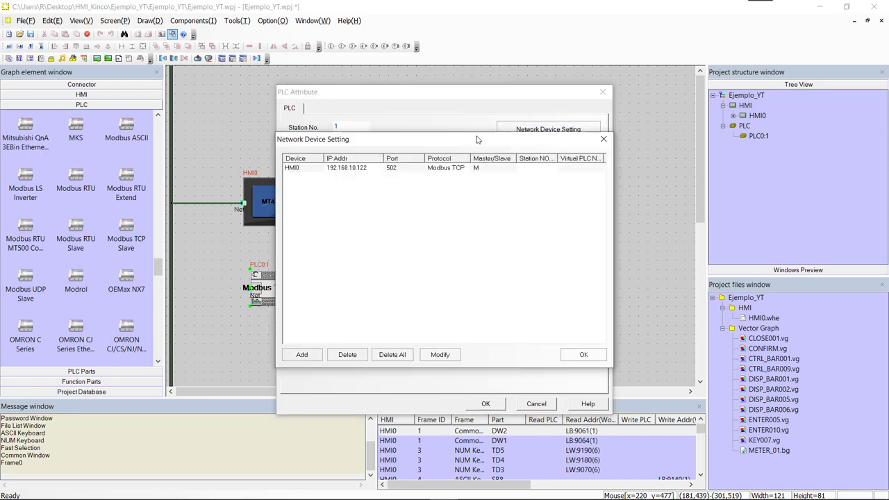
click(335, 169)
click(299, 355)
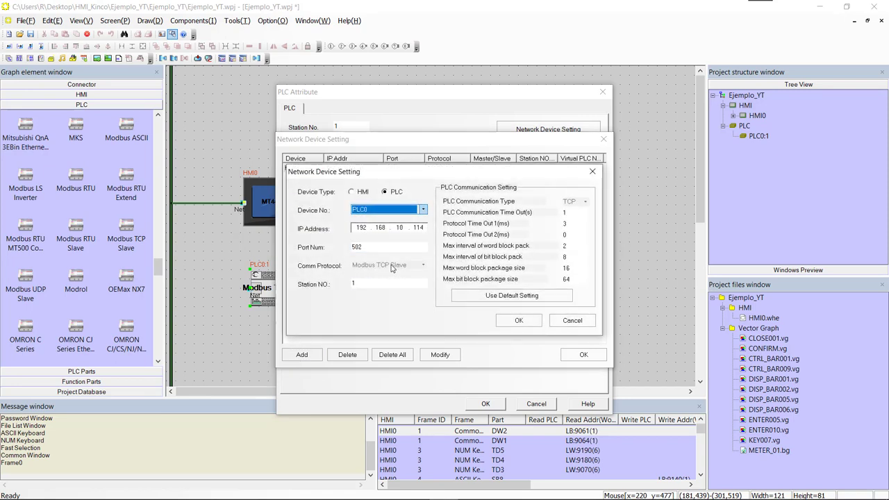
click(521, 321)
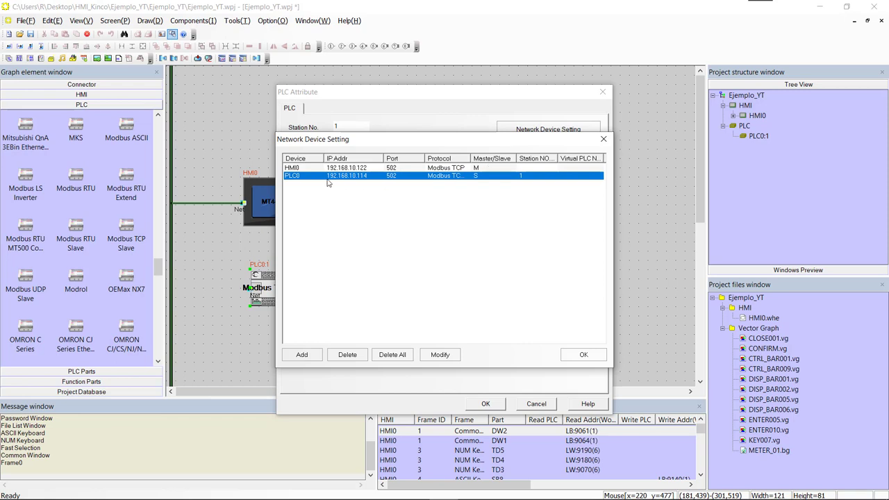
click(305, 356)
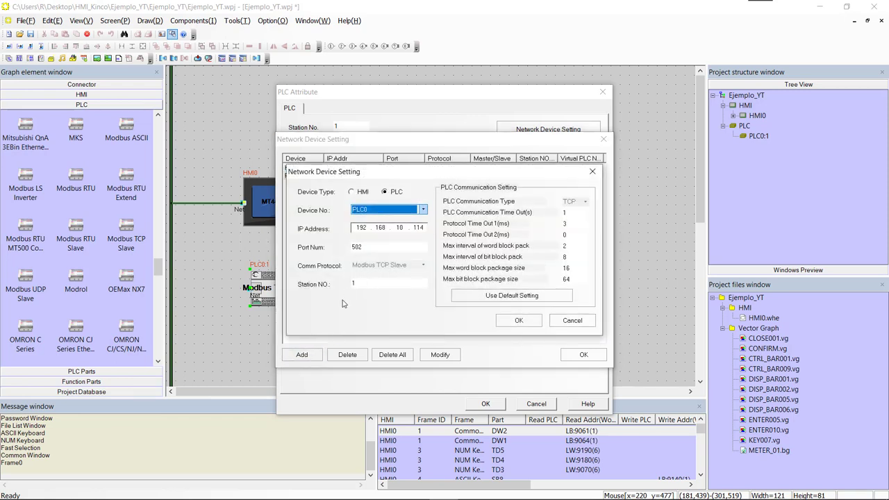
click(519, 320)
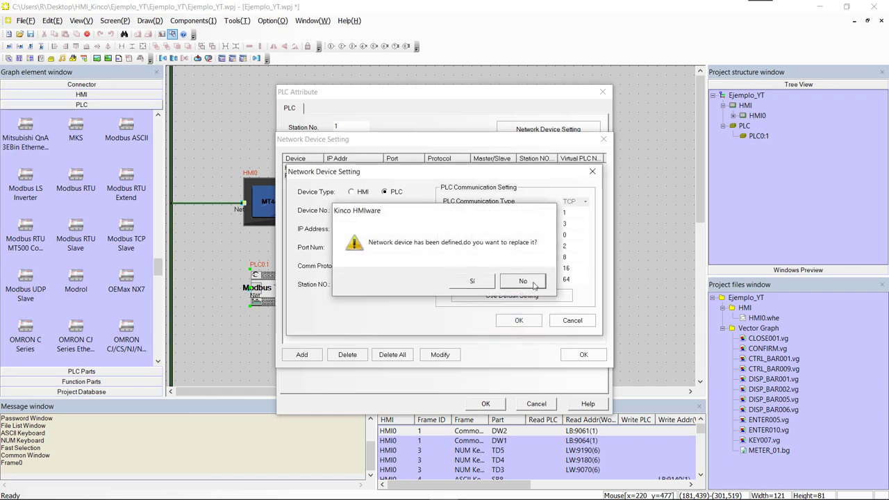
click(525, 282)
click(571, 320)
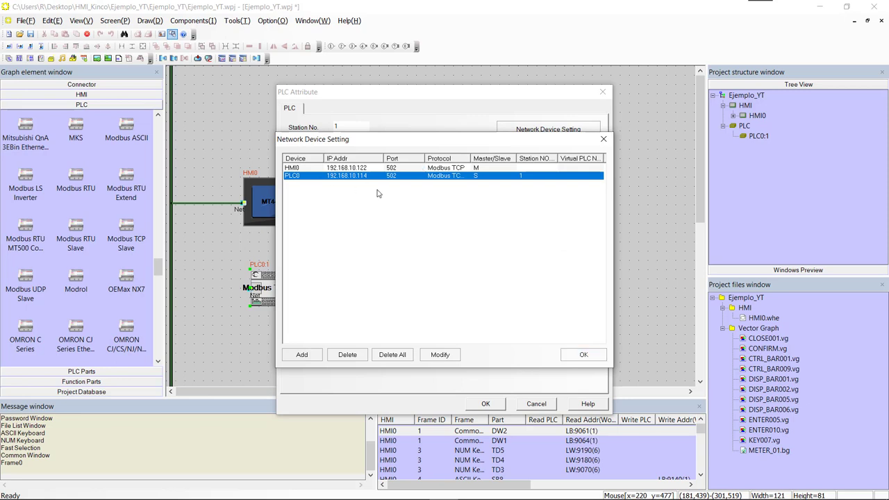
Apply the network device settings and PLC attributes, and move the PLC closer beneath the HMI
click(584, 355)
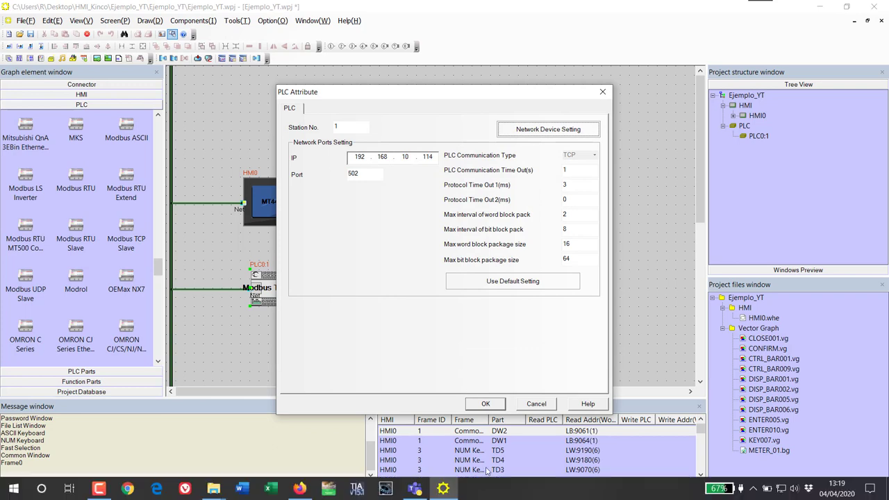
click(485, 403)
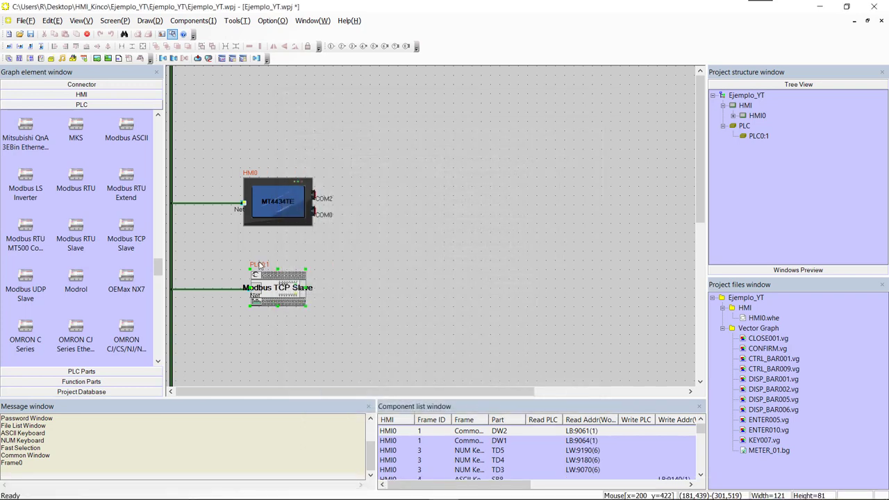
drag(269, 296, 264, 274)
click(330, 268)
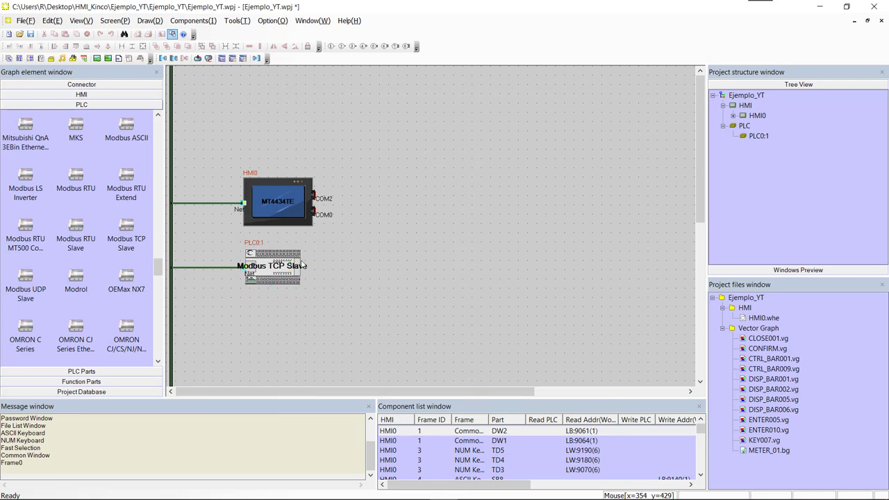
Check the network settings in the MT4434TE's HMI attributes
click(263, 206)
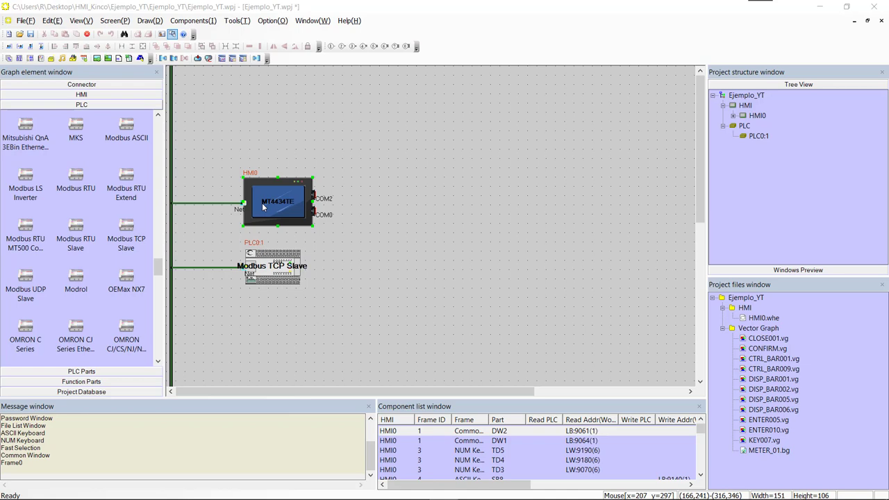
double_click(262, 206)
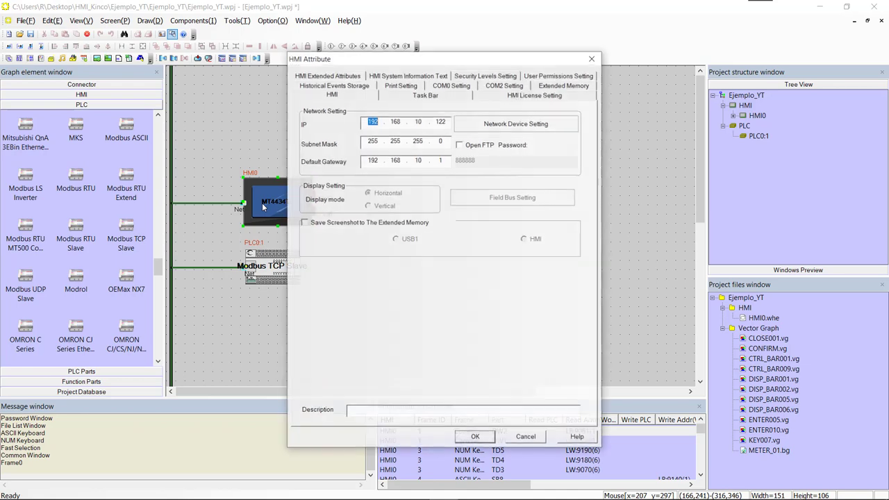
click(592, 57)
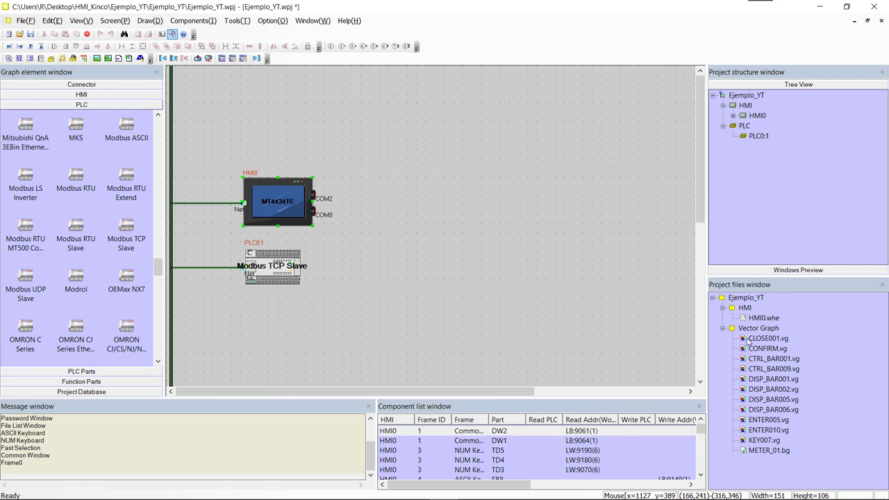
Open HMI0's Frame0 for editing and set its zoom to 150
click(732, 115)
double_click(772, 126)
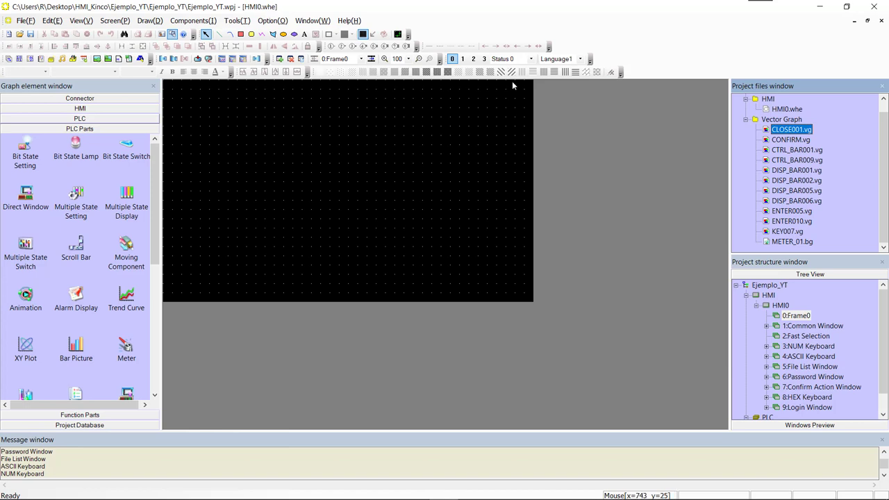
click(408, 59)
click(399, 98)
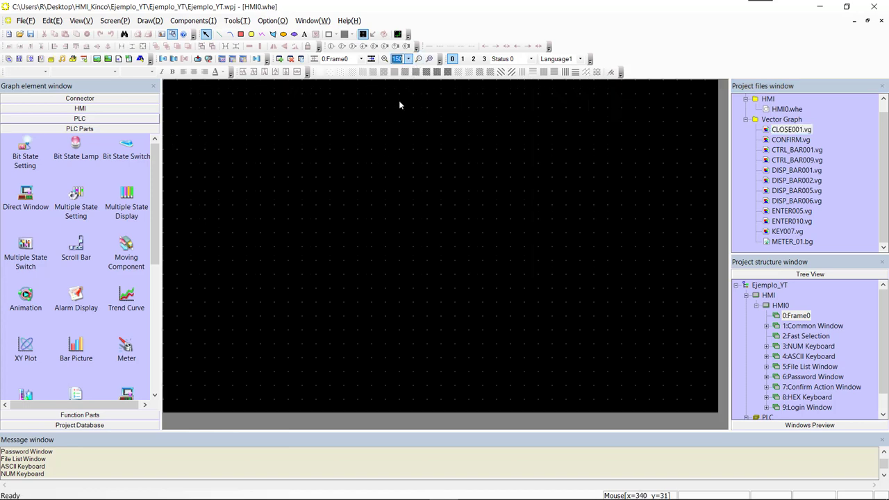
Switch to Firefox and review the Kinco–Schneider M221 article's section on Modbus communication and the 3X and 4X functions
click(300, 488)
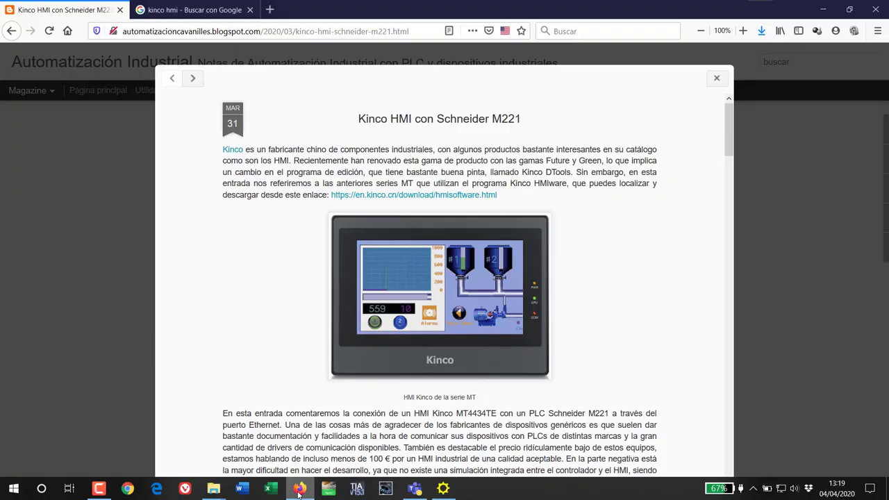
scroll(274, 306, down, 3)
scroll(273, 318, down, 5)
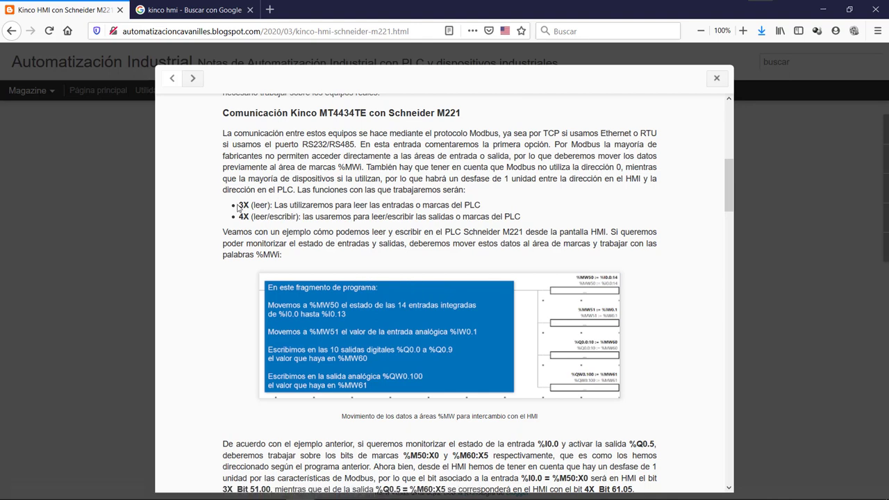
drag(240, 208, 250, 207)
click(240, 217)
drag(240, 216, 251, 217)
click(240, 216)
Switch to EcoStruxure Machine Expert - Basic and replace the project's controller with a TM221CE24T
mouse_move(329, 495)
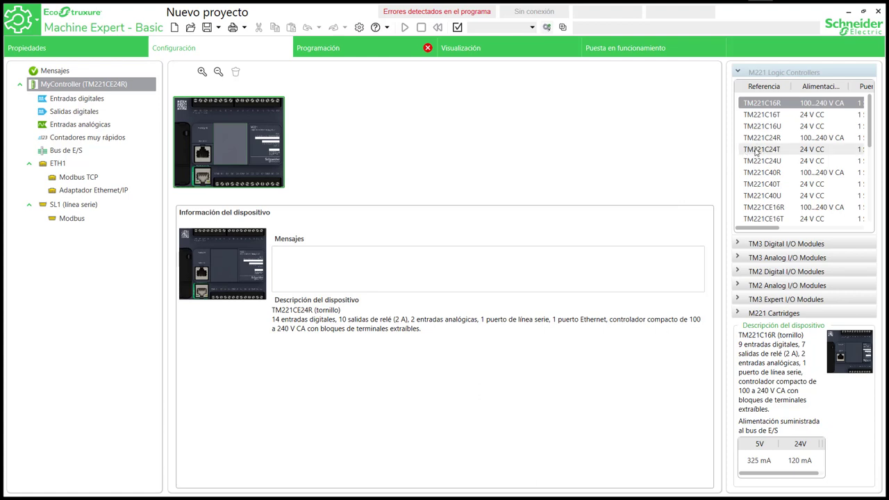
scroll(759, 185, down, 1)
scroll(758, 185, down, 2)
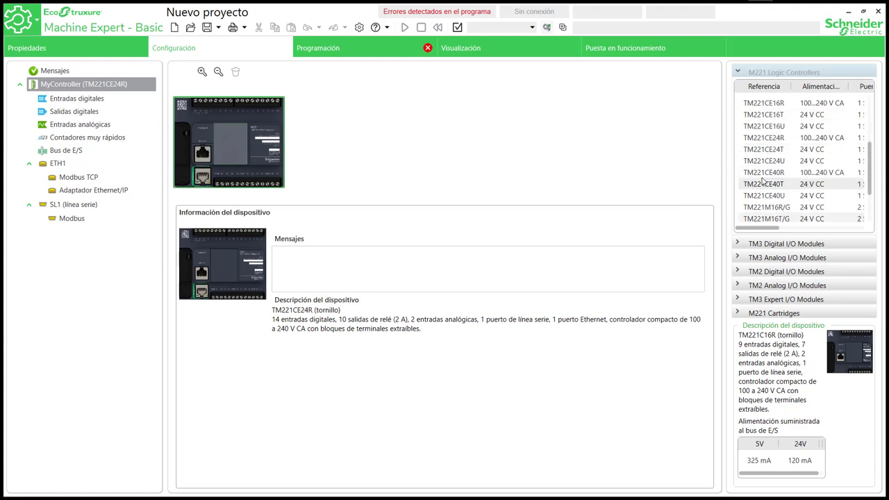
scroll(761, 180, down, 2)
scroll(762, 180, up, 5)
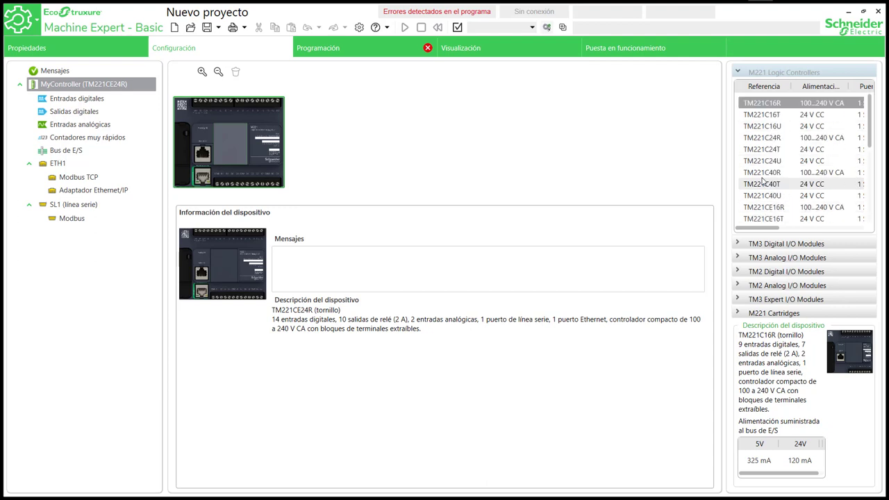
scroll(771, 185, down, 1)
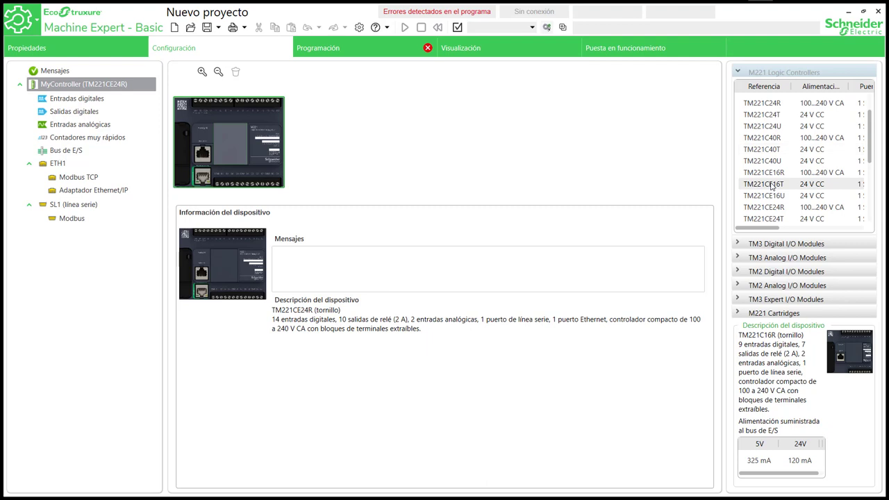
scroll(770, 185, down, 1)
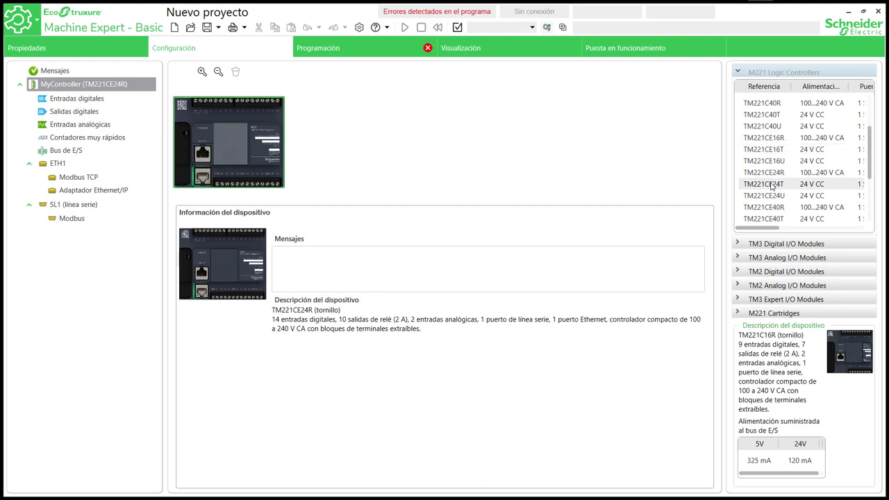
drag(770, 186, 261, 151)
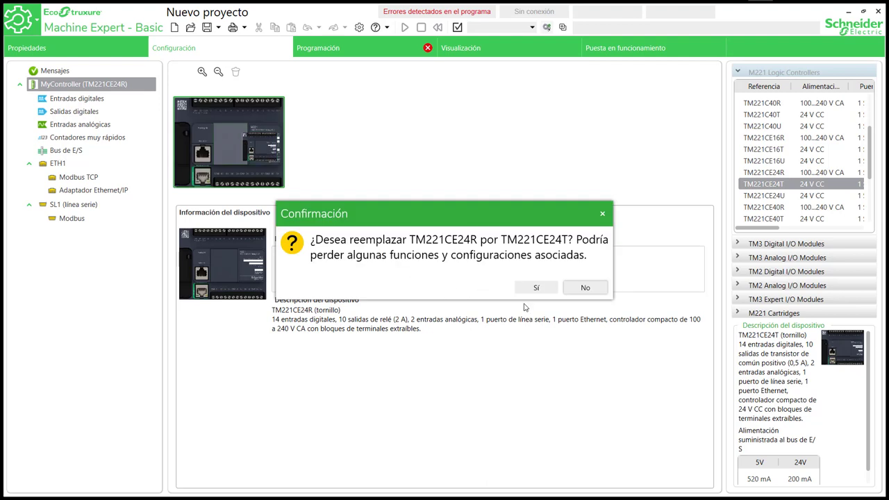
click(535, 289)
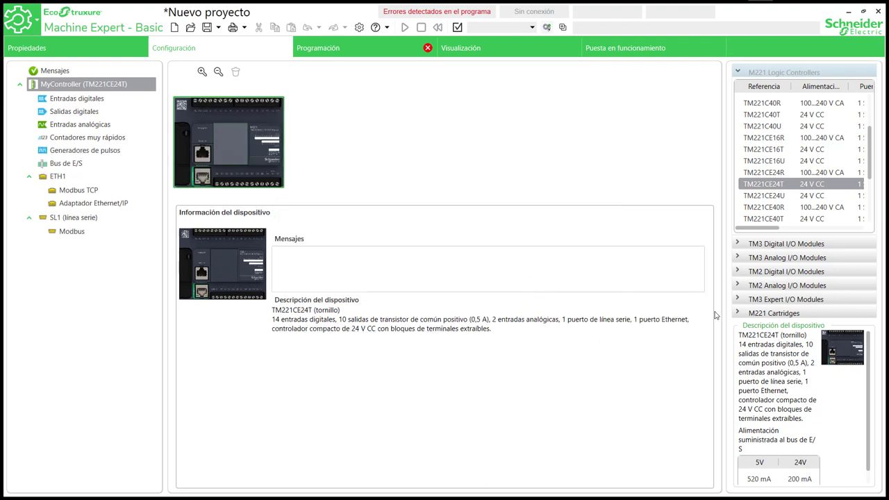
Add a TMC2AQ2V analog output cartridge to the TM221CE24T controller's cartridge slot
click(737, 312)
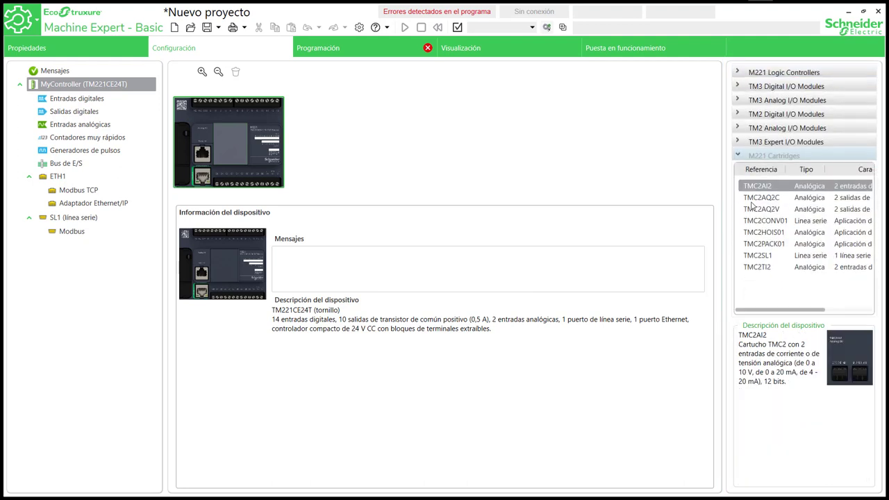
drag(767, 212, 231, 149)
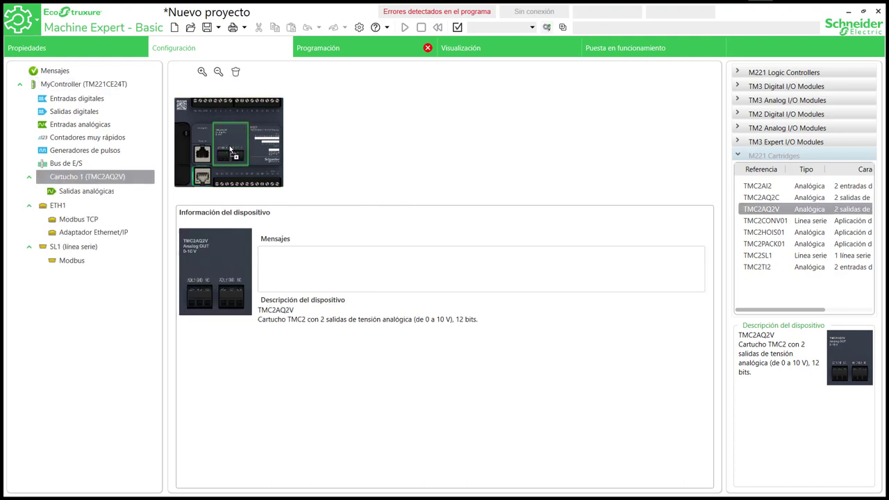
Set the controller's fixed Ethernet IP address to 192.168.10.114, apply it, and open the Modbus TCP settings
click(202, 179)
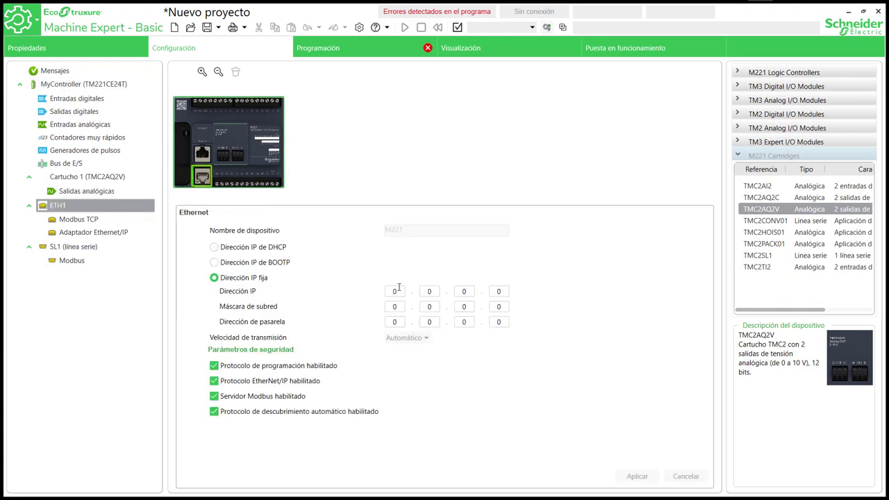
click(395, 291)
double_click(395, 292)
text(192.168.)
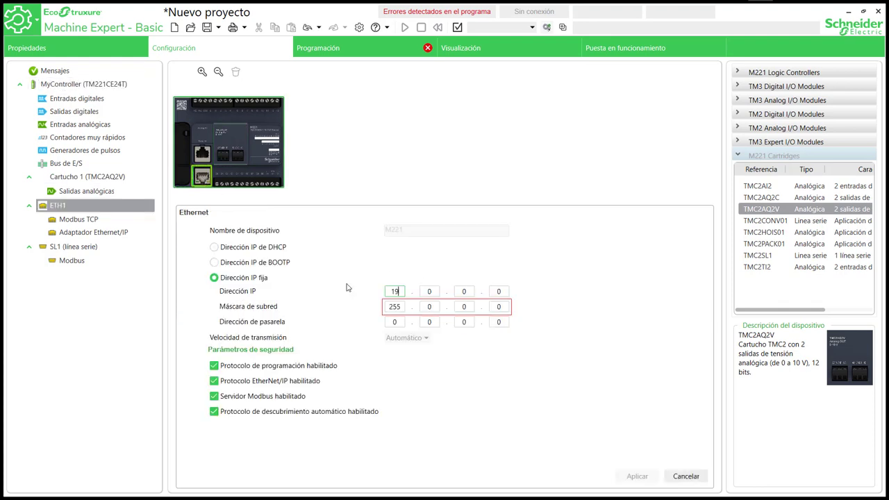
text(10.114)
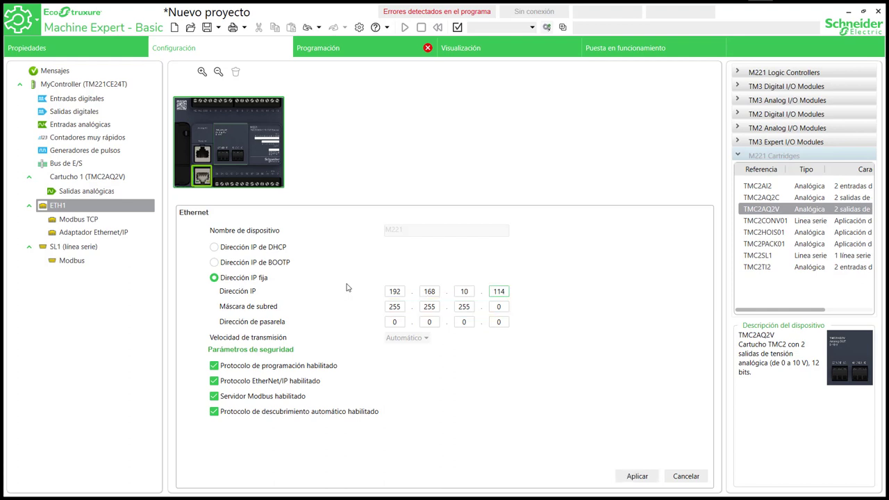
click(645, 478)
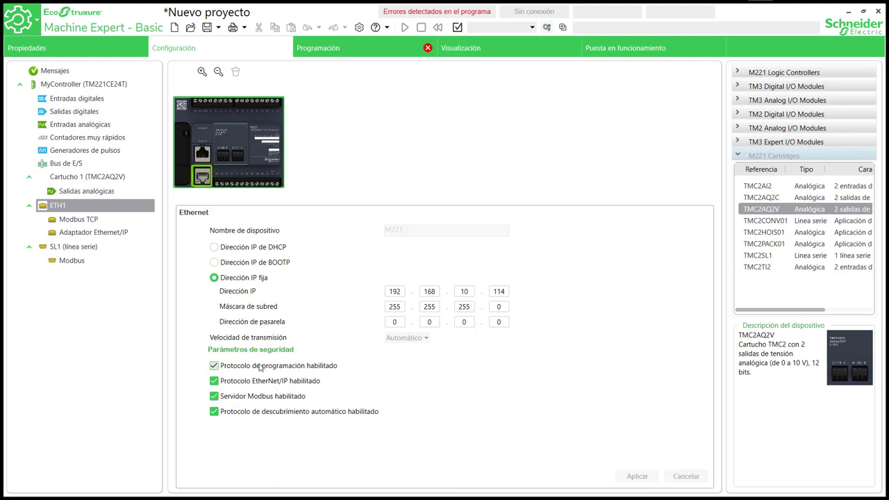
click(79, 221)
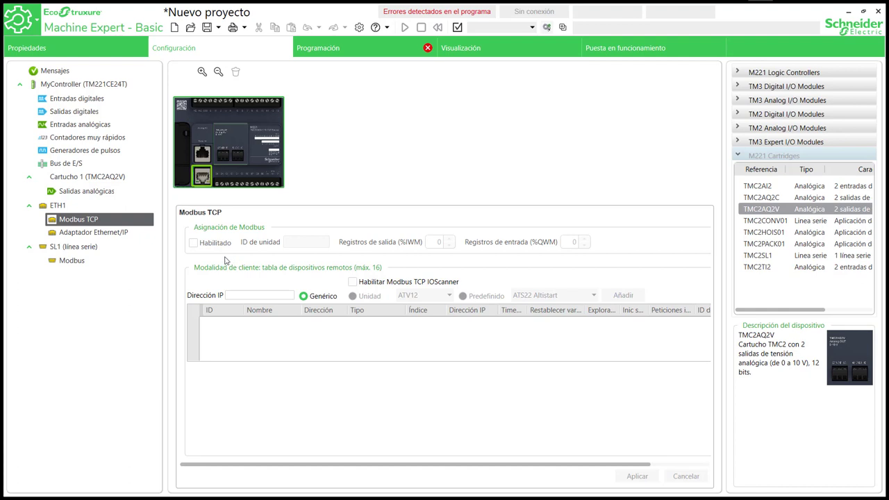
Add an operation block at the end of Rung0 in the program with the expression %MW50 := %I0.0:14
click(376, 54)
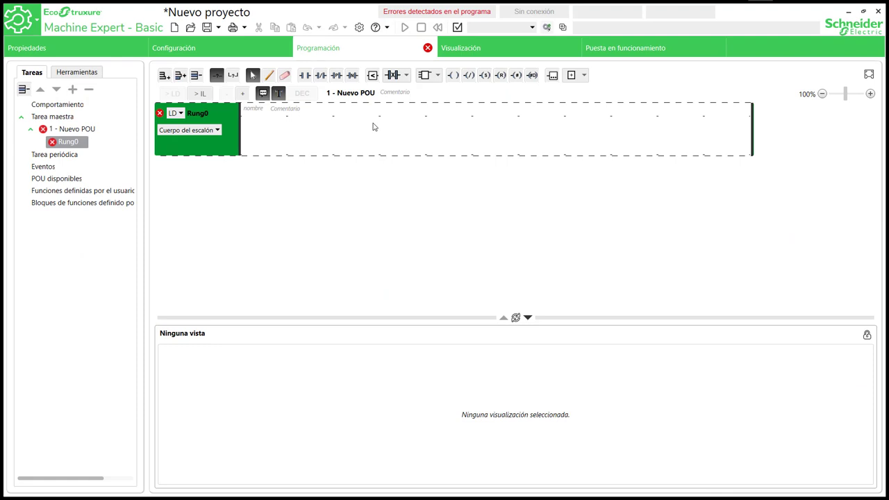
click(277, 138)
click(869, 93)
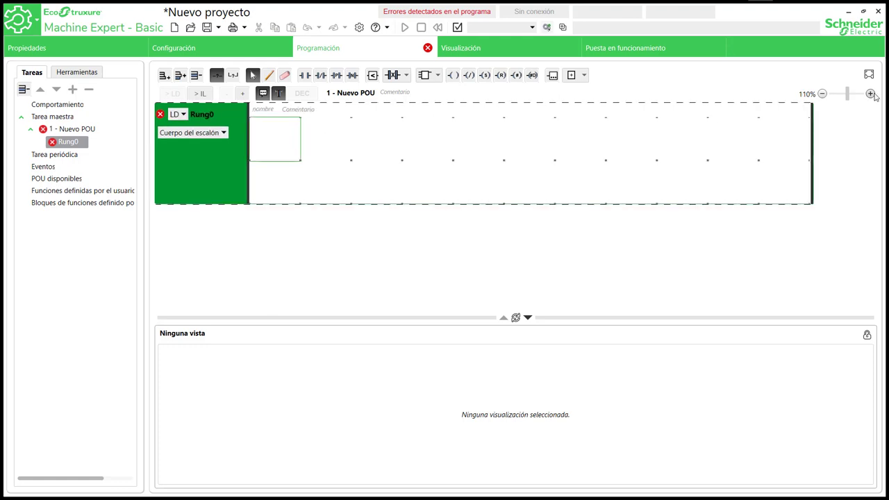
click(869, 93)
click(552, 75)
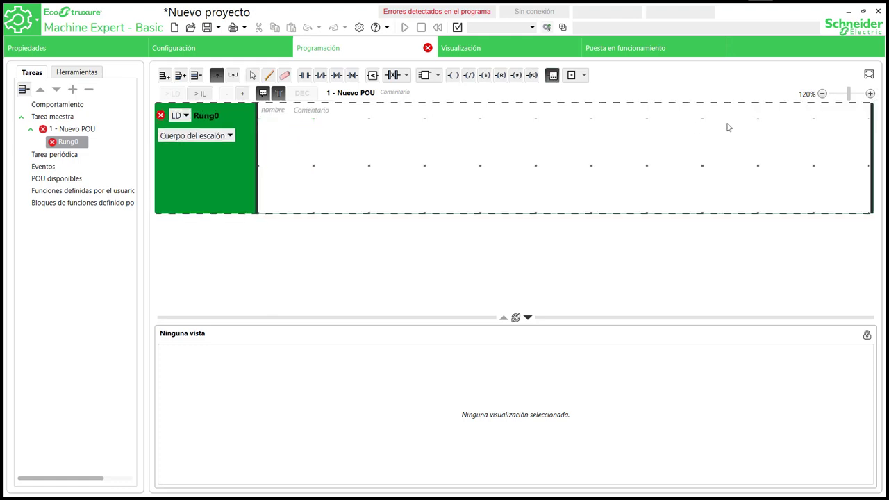
click(864, 138)
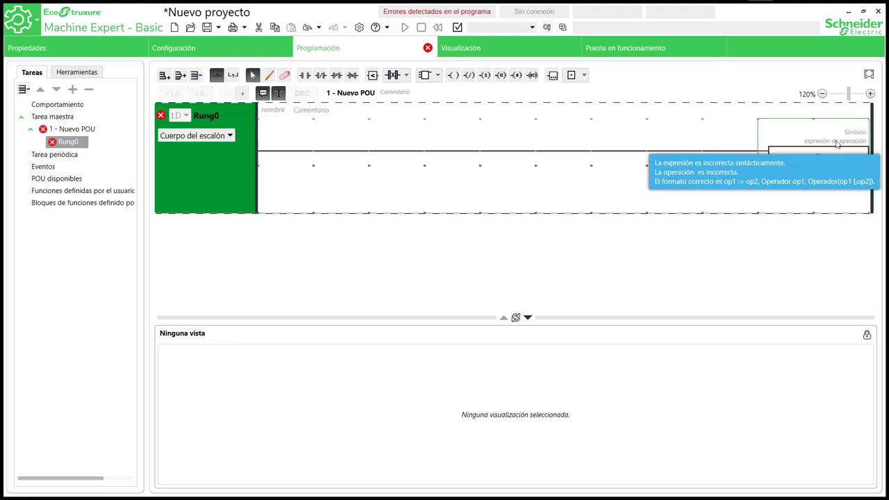
click(837, 140)
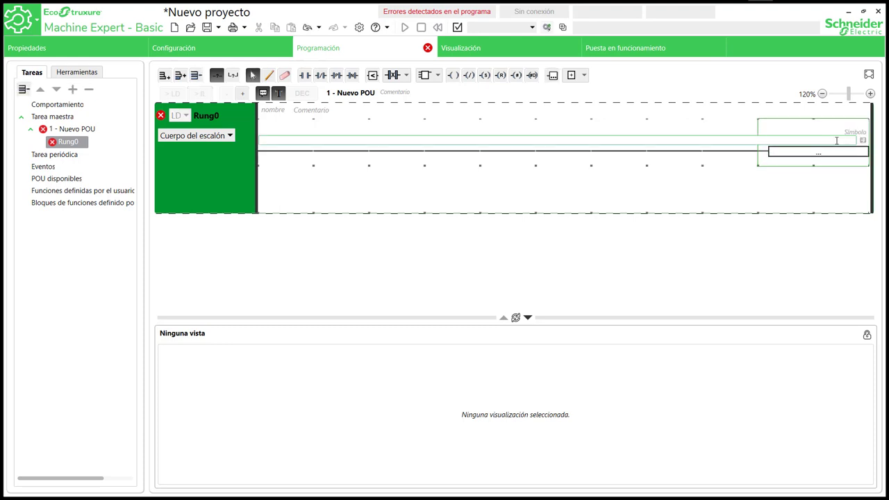
text(%MW50)
text( =%I 0.0:14)
key(Return)
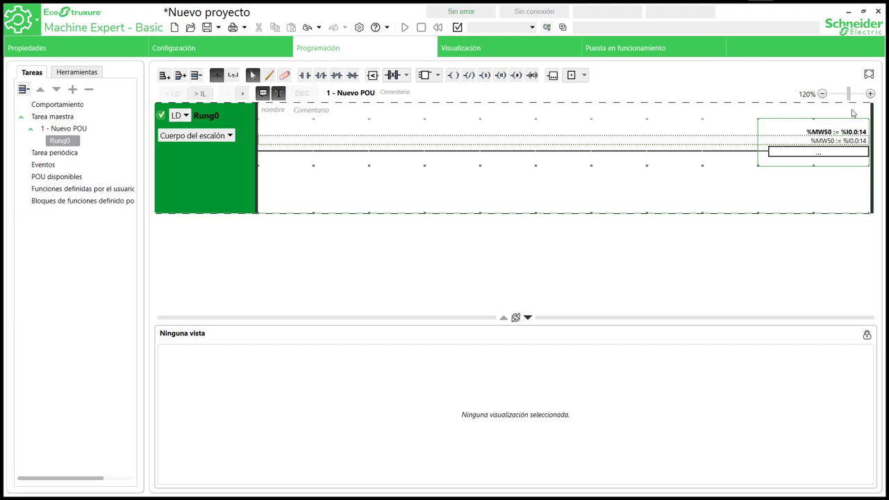
Add a second operation block on a parallel branch below the first, with the expression %MW51 := %IW0.1
click(870, 94)
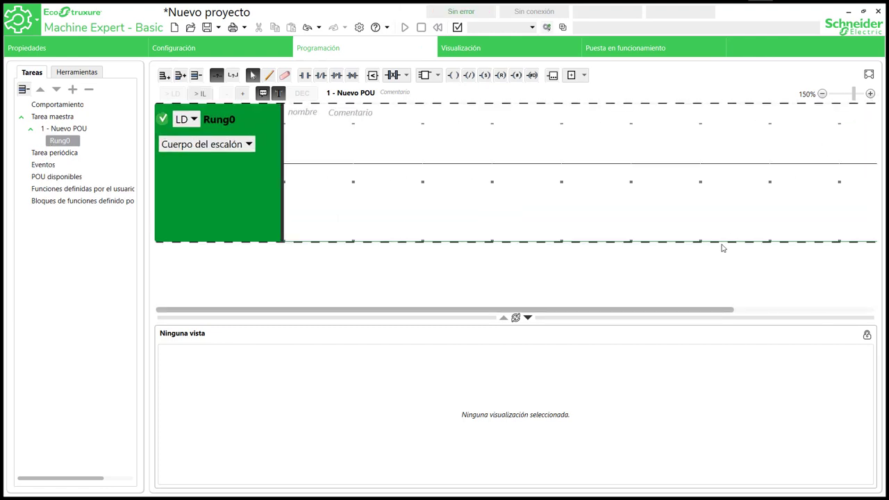
click(856, 312)
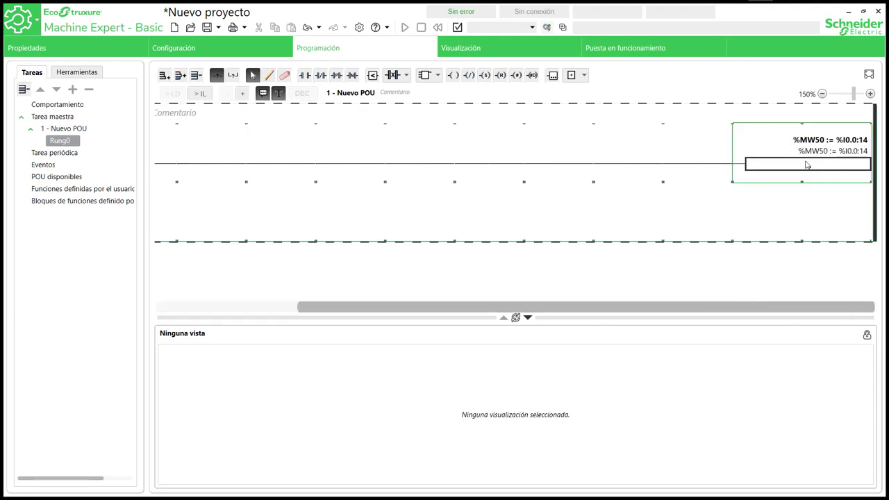
click(234, 76)
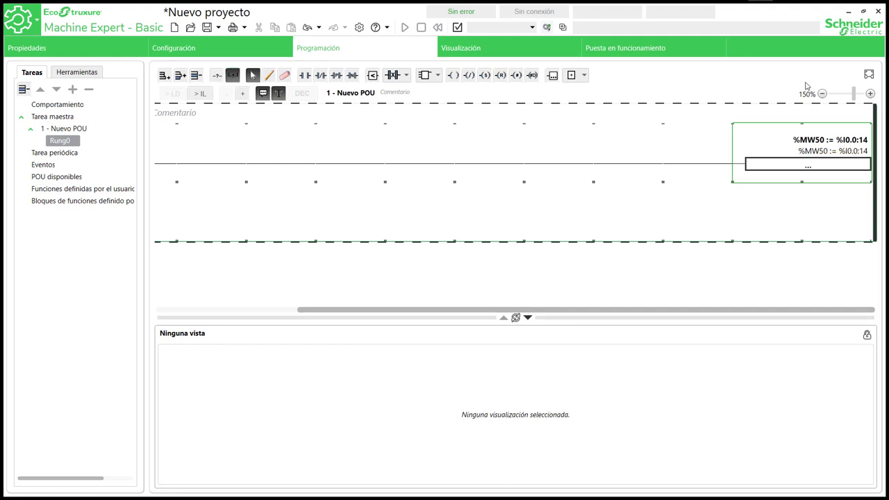
click(551, 75)
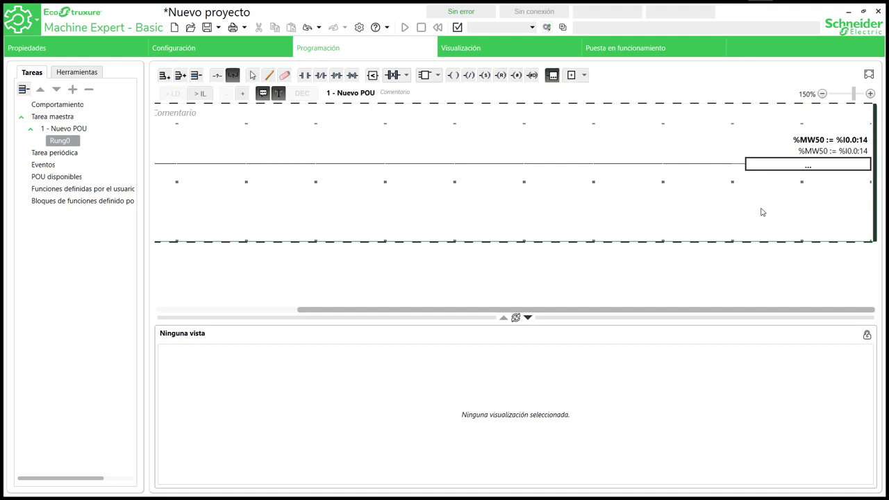
click(761, 210)
click(840, 208)
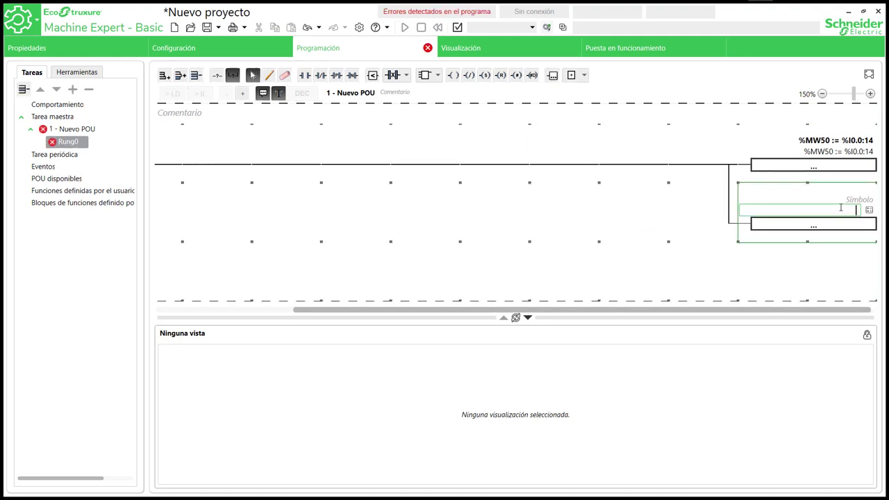
text(%MW51:=%IW0.21)
key(BackSpace)
key(BackSpace)
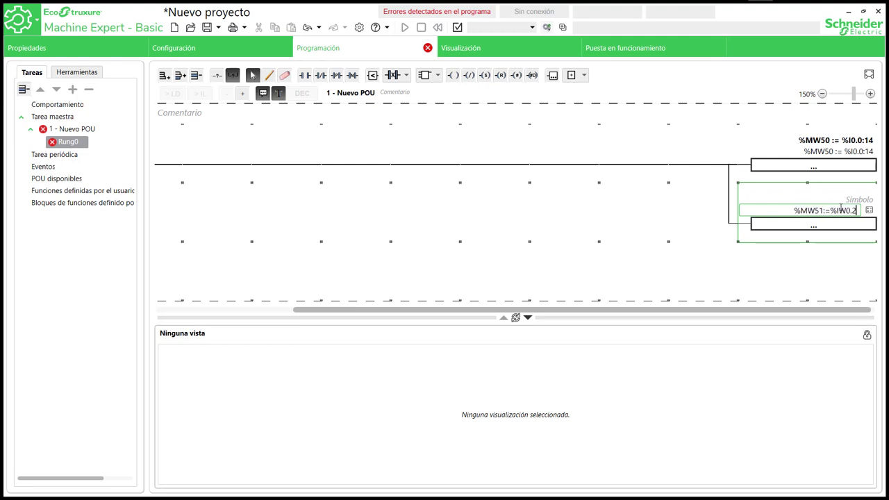
text(1)
key(Return)
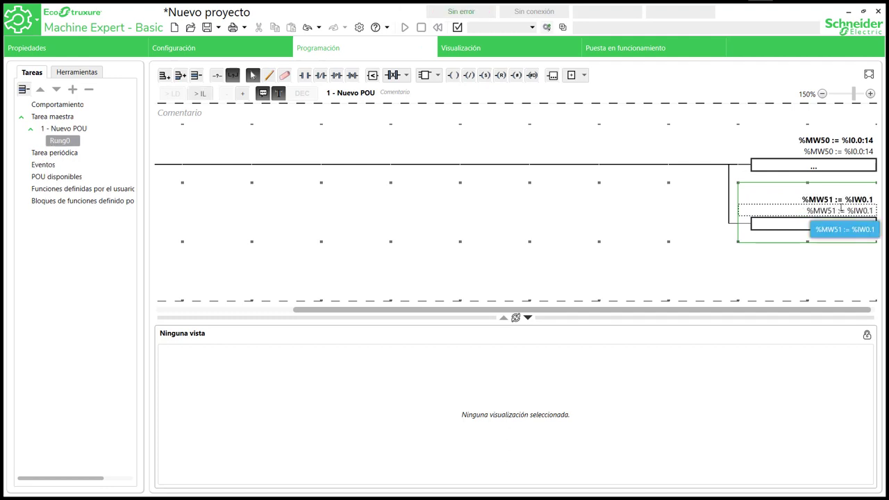
Add a third branched operation block to Rung0 that assigns %Q0.0:10 := %MW60
click(816, 275)
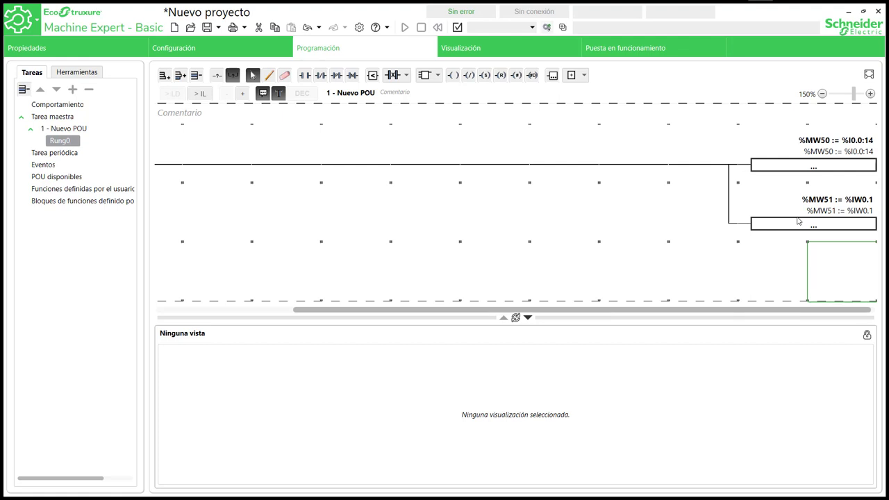
click(732, 229)
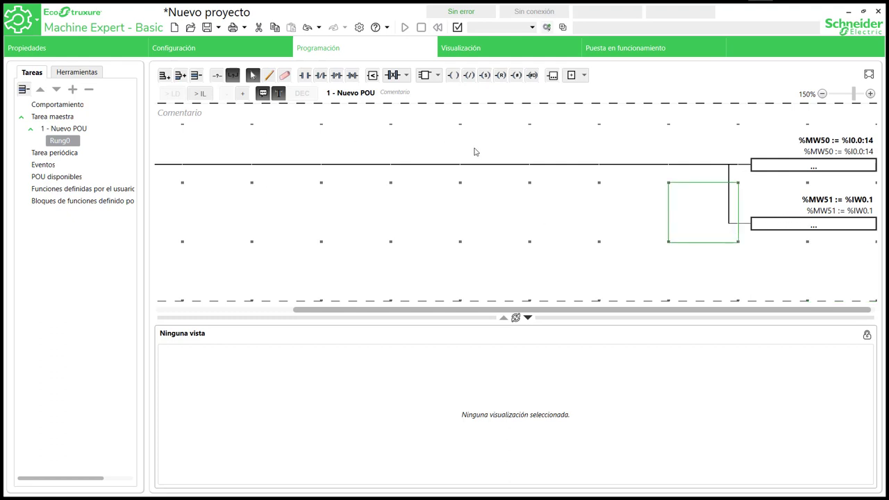
click(552, 77)
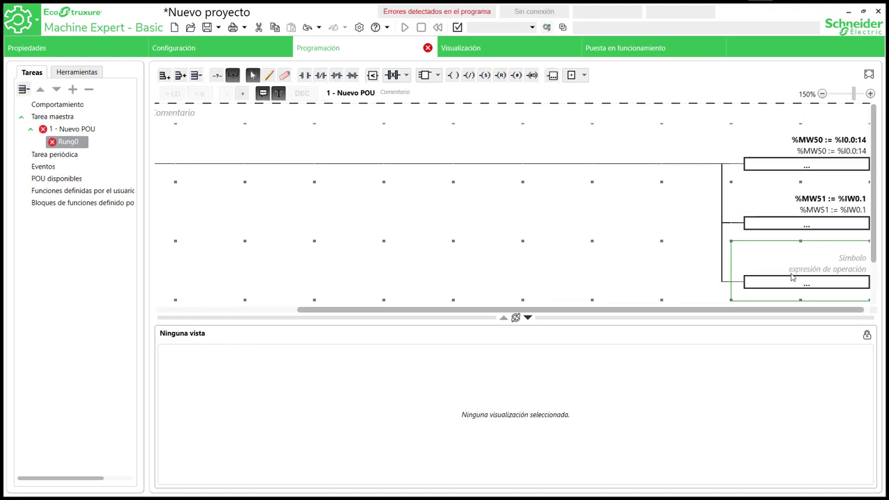
click(826, 269)
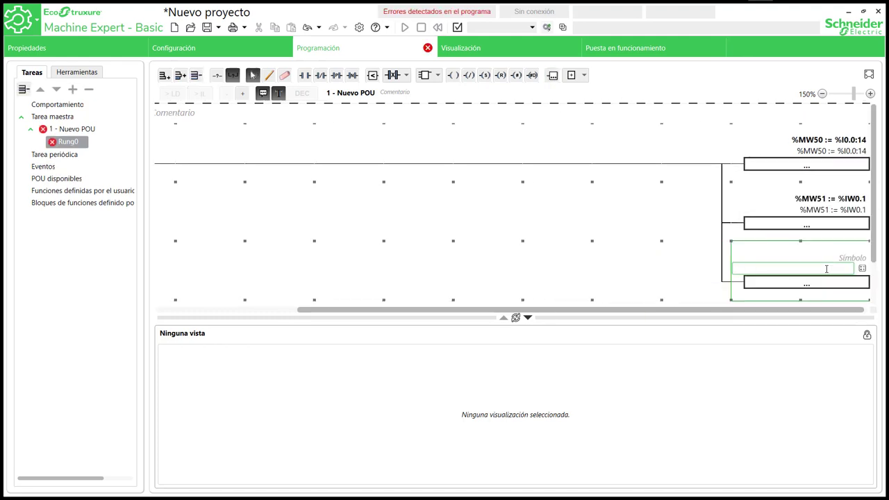
text(%Q0.0:10)
text(:=%MW60)
key(Return)
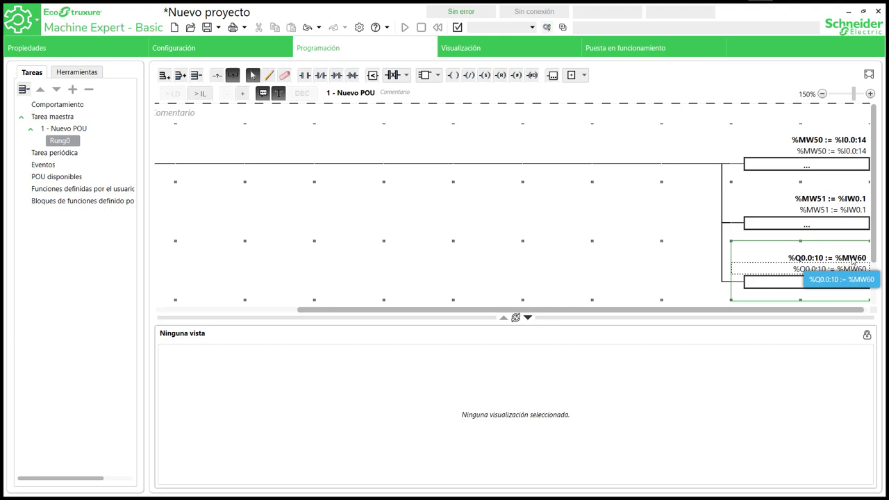
Add a fourth branched operation block assigning %QW0.100 := %MW61, and review the rung's assignments
click(724, 283)
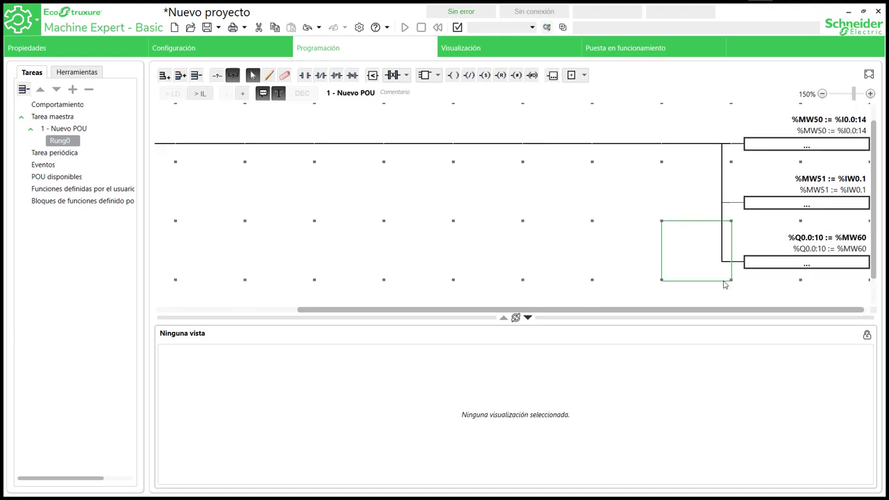
click(552, 75)
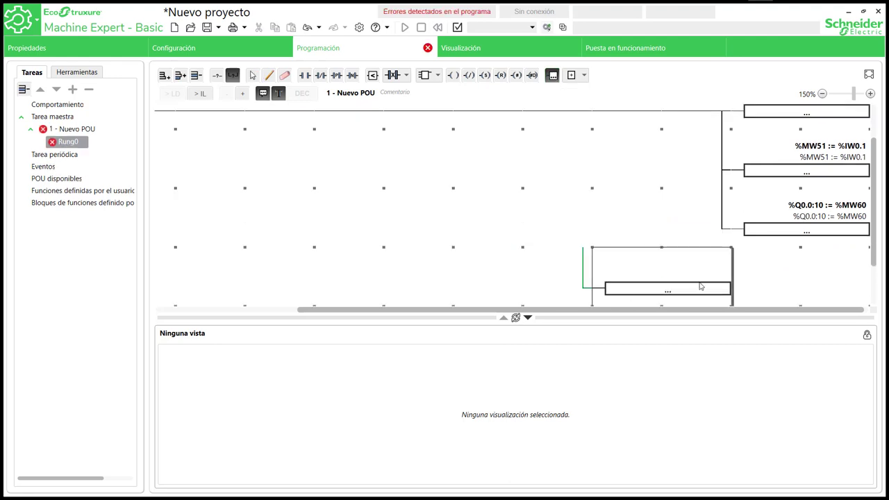
click(808, 275)
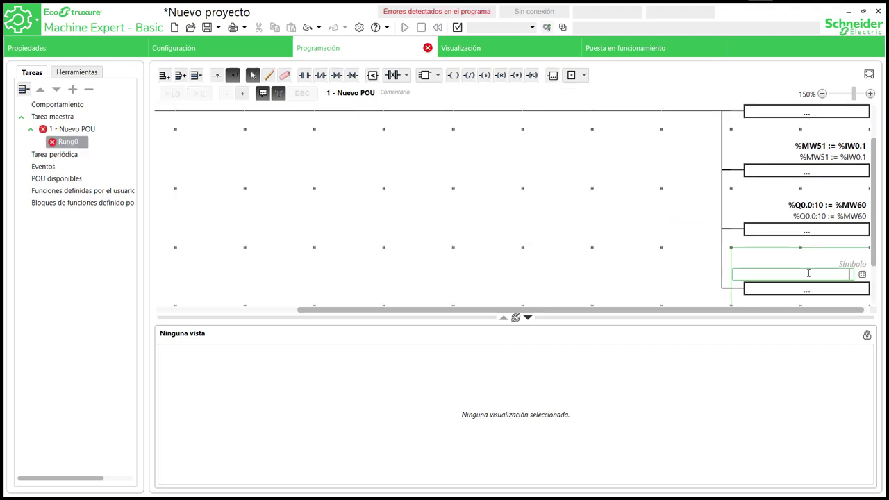
text(%QW0.100:=%MW61)
key(Return)
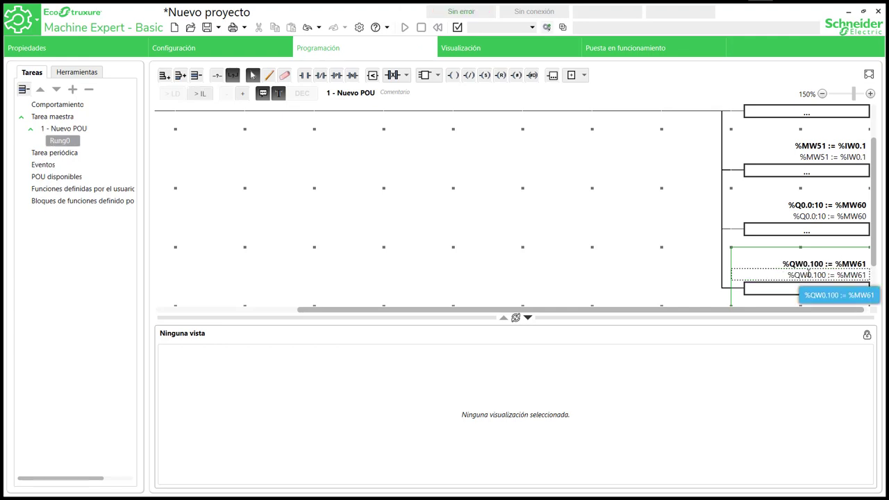
scroll(808, 274, up, 2)
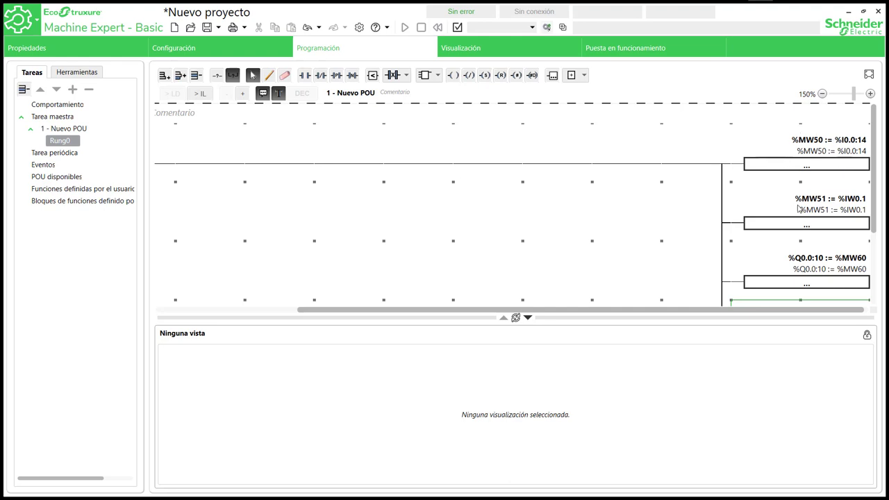
scroll(802, 214, down, 2)
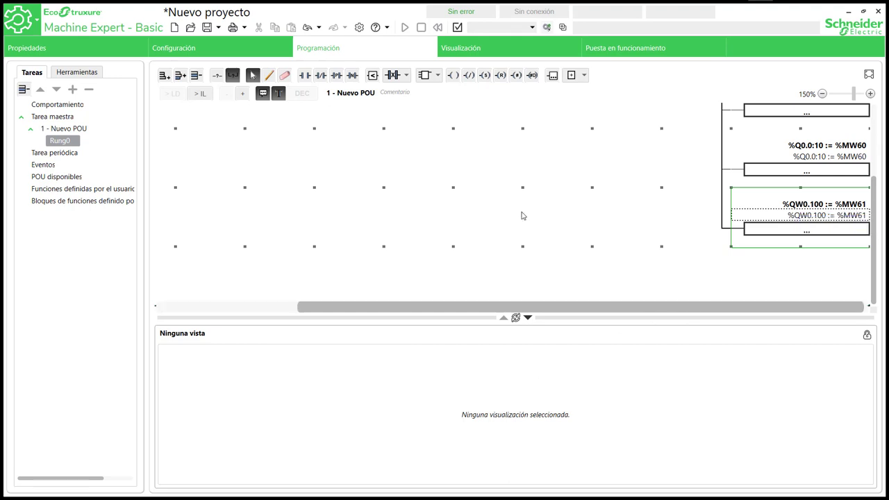
scroll(531, 185, up, 3)
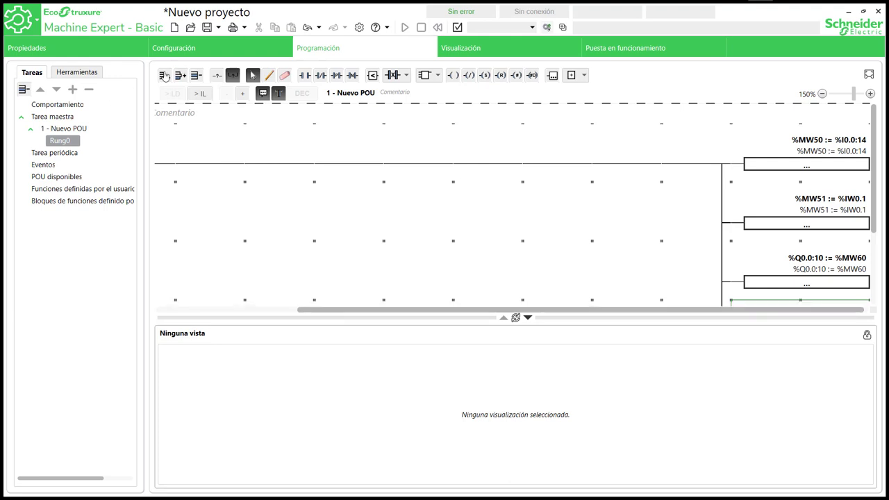
Log in to the Ethernet controller at 192.168.10.114 from the commissioning page
click(624, 48)
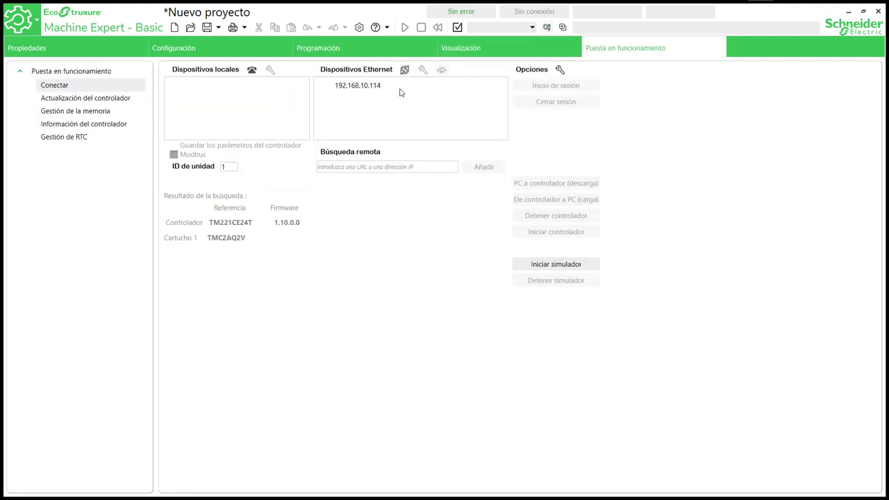
click(401, 87)
click(558, 88)
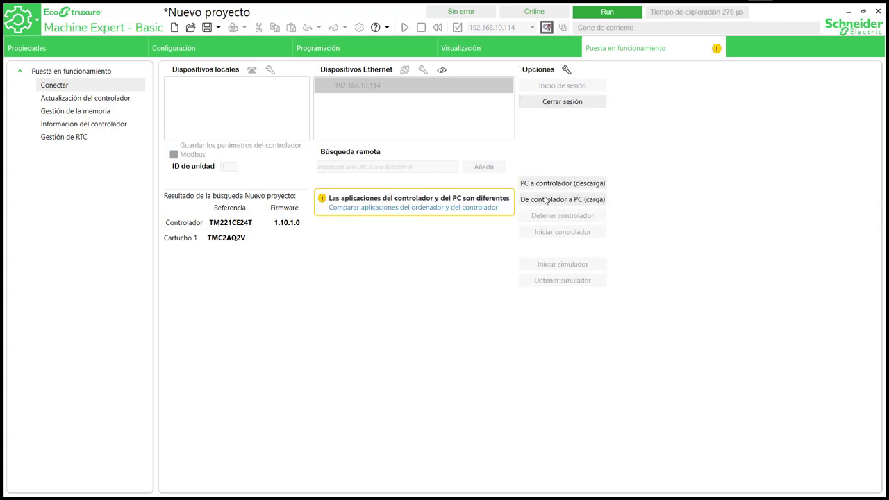
Download the PC project to the controller, accepting that it is stopped, and start the controller again
click(548, 184)
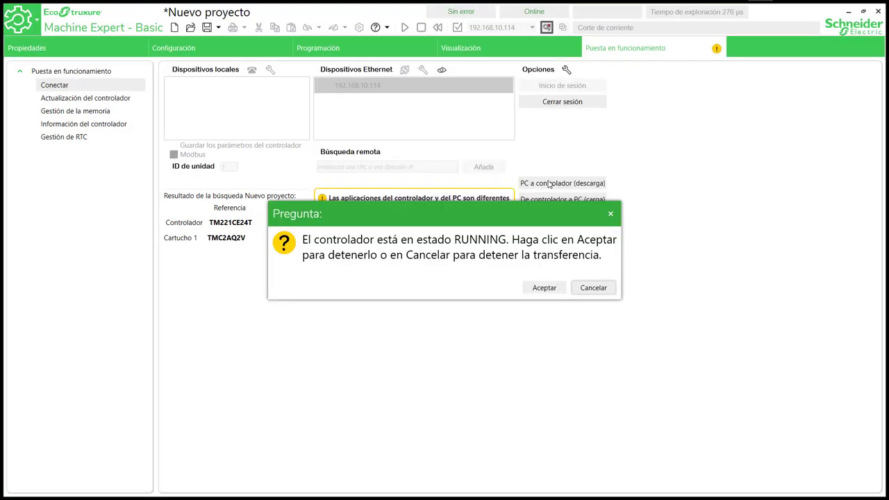
click(545, 289)
click(545, 291)
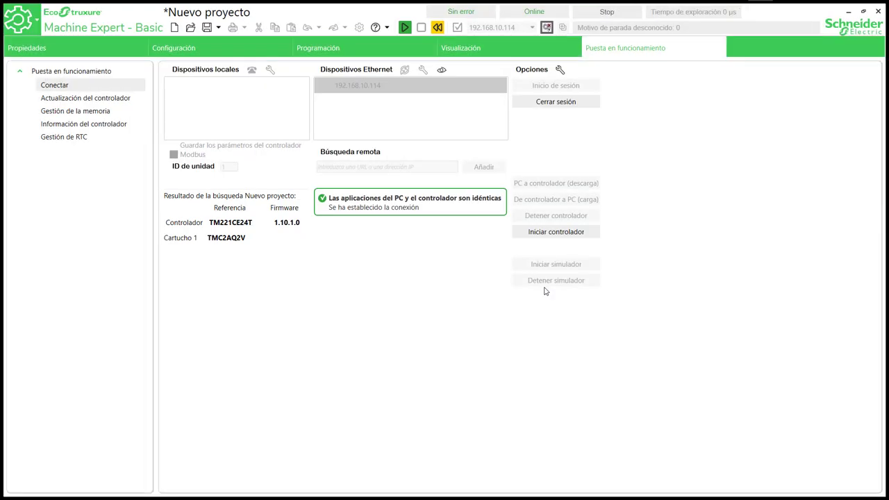
click(563, 233)
click(545, 288)
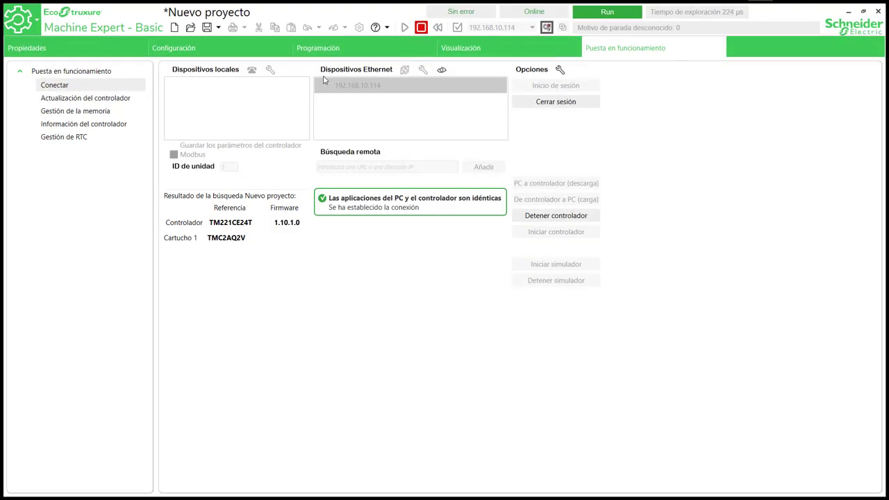
Check the online values of all four operation blocks in Rung0 with the lower monitoring pane collapsed
click(344, 49)
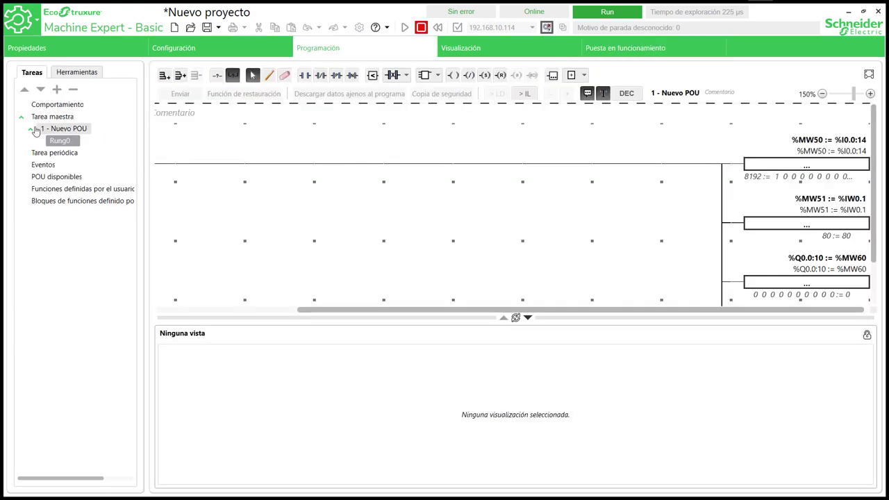
click(527, 318)
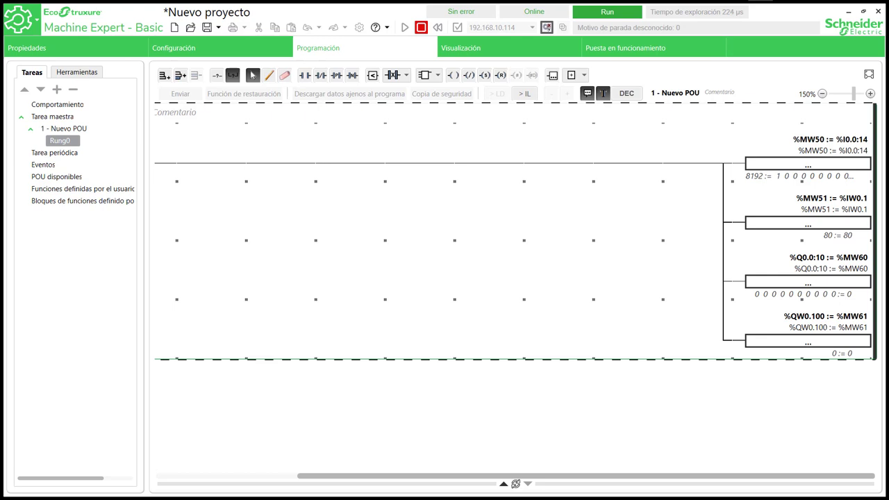
Switch to the Kinco HMIware project and add a Bit State Lamp component to Frame0
mouse_move(759, 3)
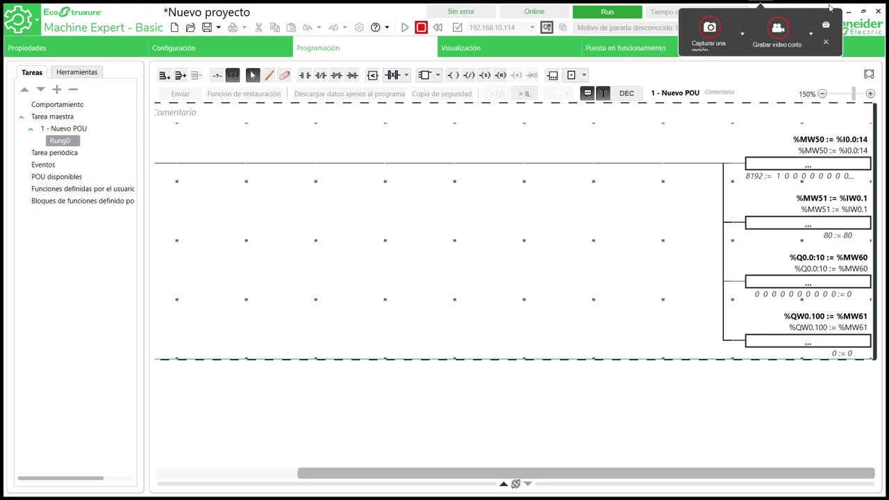
click(847, 11)
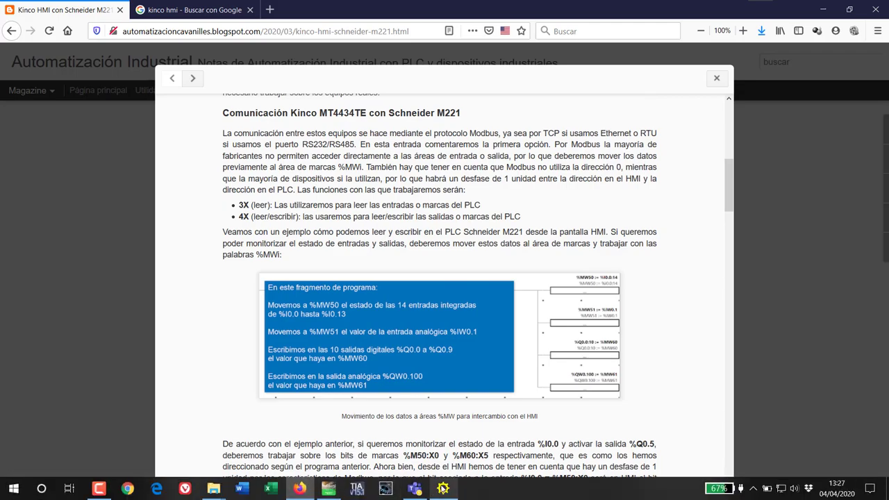
click(443, 488)
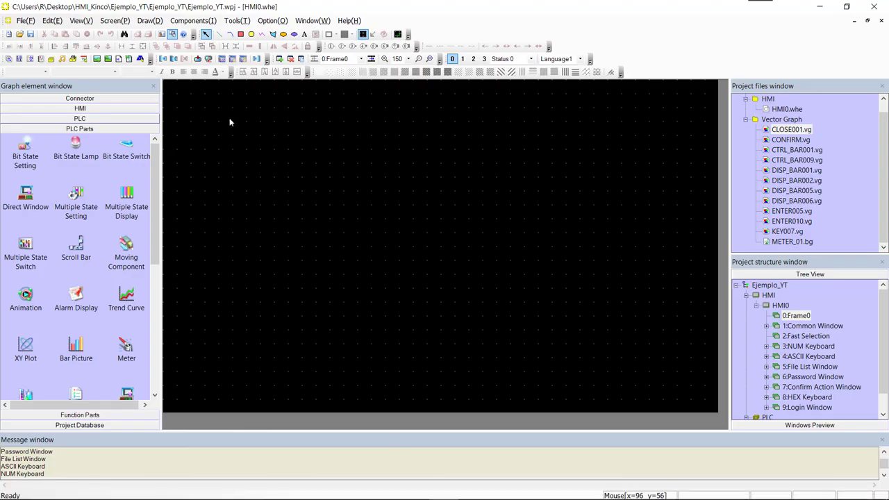
click(79, 148)
drag(79, 148, 229, 126)
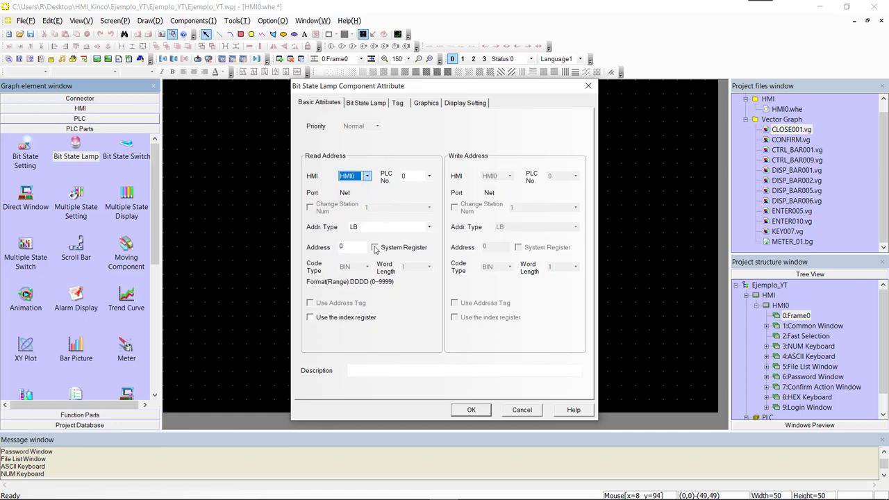
Set the lamp's read address type to 3X_Bit and enter the Modbus address of the input bit copied to %MW50
click(403, 230)
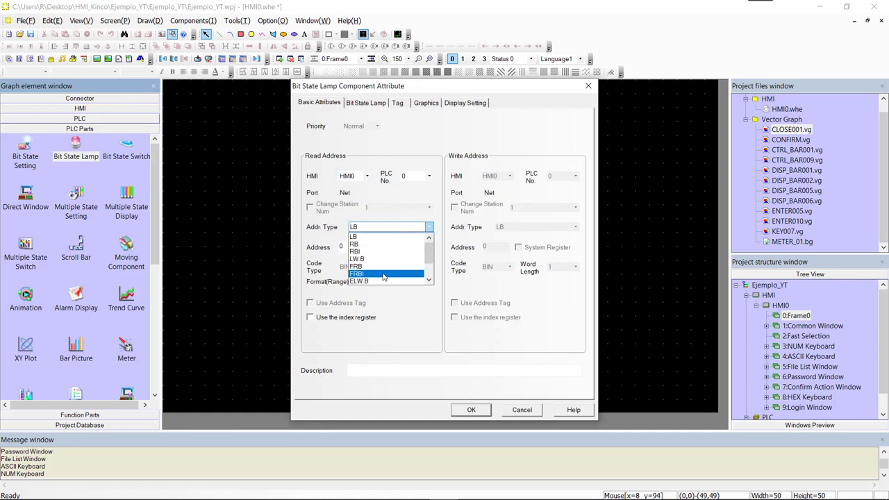
scroll(386, 271, down, 5)
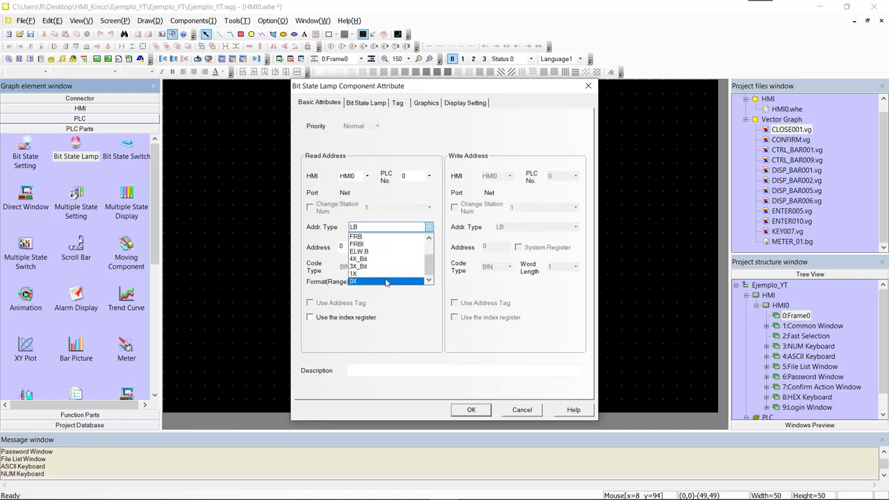
click(386, 267)
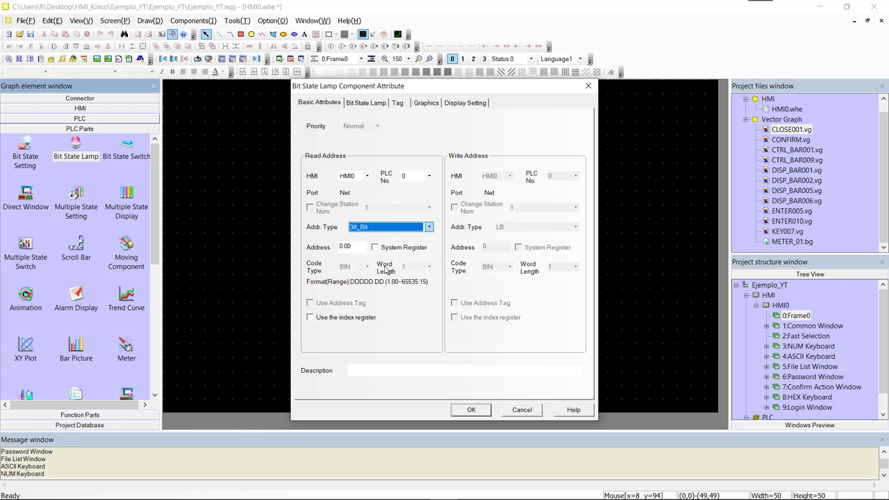
click(352, 248)
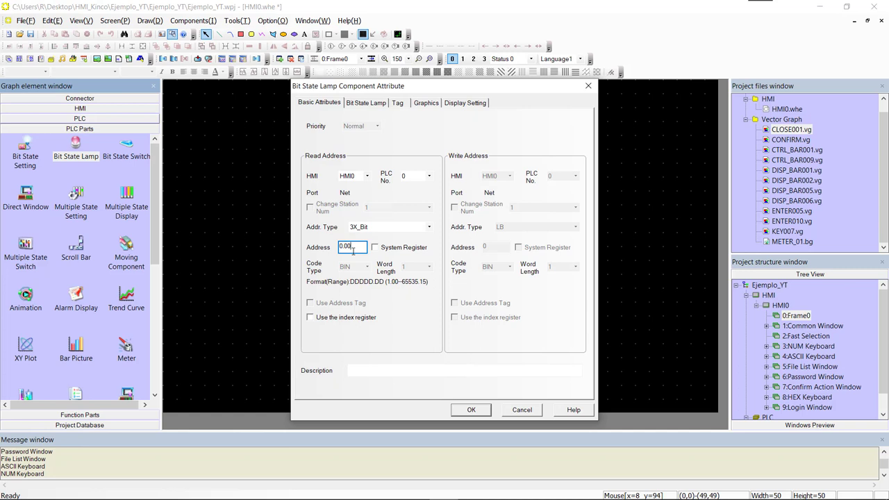
key(BackSpace)
key(BackSpace)
key(BackSpace)
key(BackSpace)
text(50.)
key(BackSpace)
text(1)
text(05)
Import the two-state graphic Lamp2State1-00.vg from the system library's vg lamp folder as the lamp's image
click(426, 104)
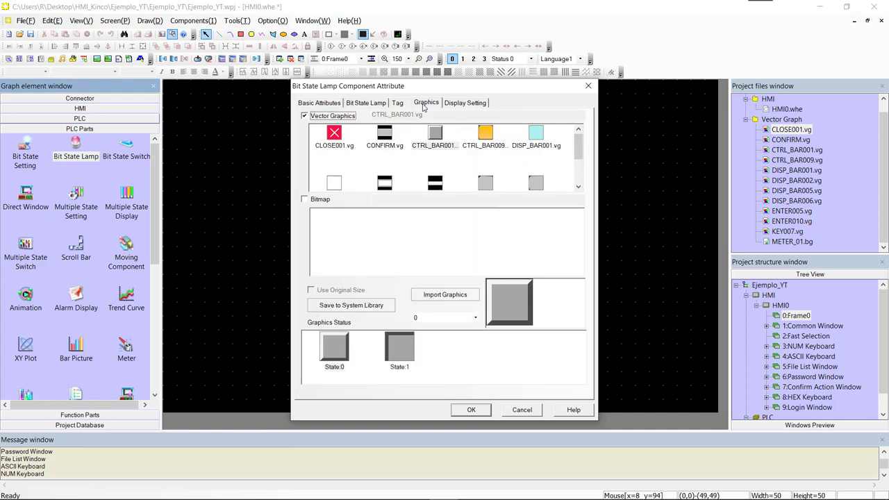
click(425, 295)
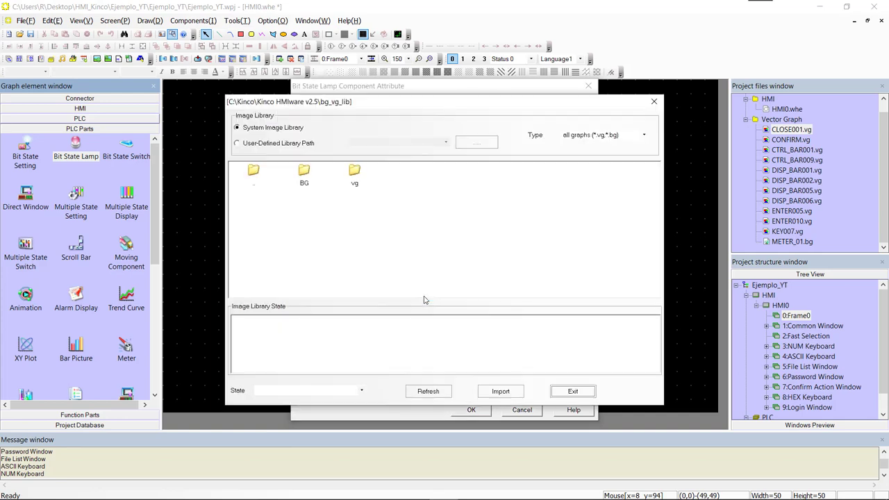
double_click(354, 175)
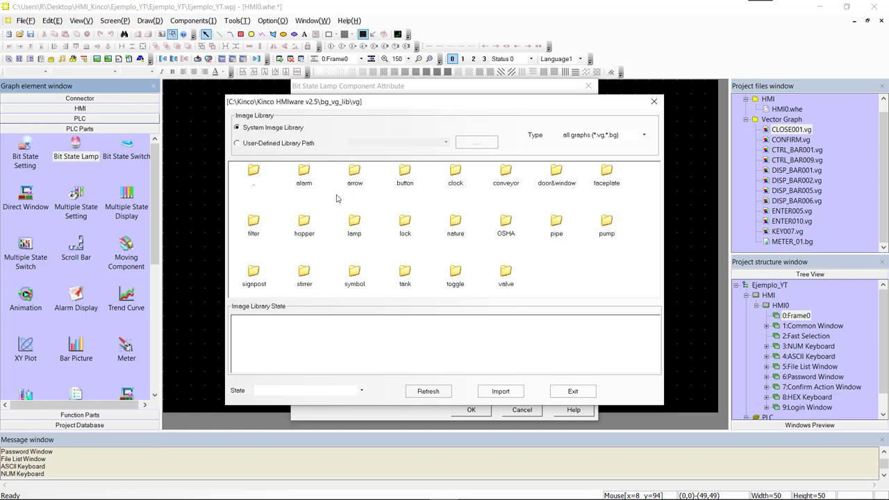
double_click(355, 223)
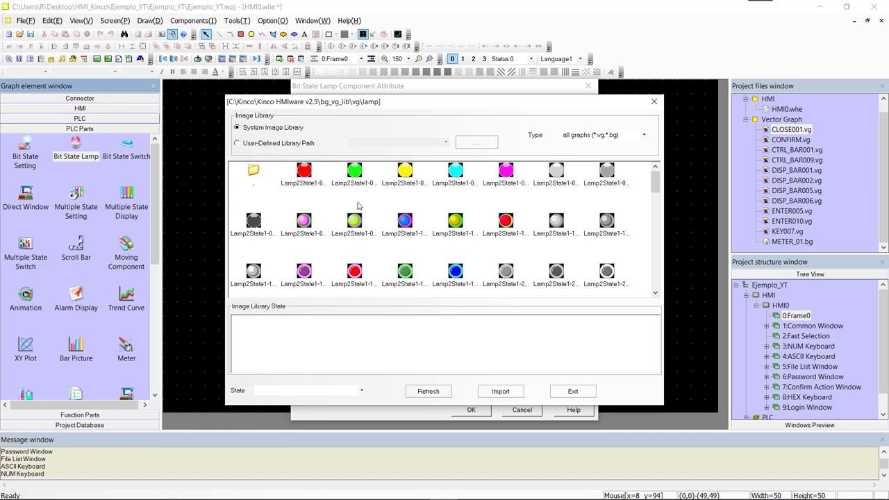
click(354, 177)
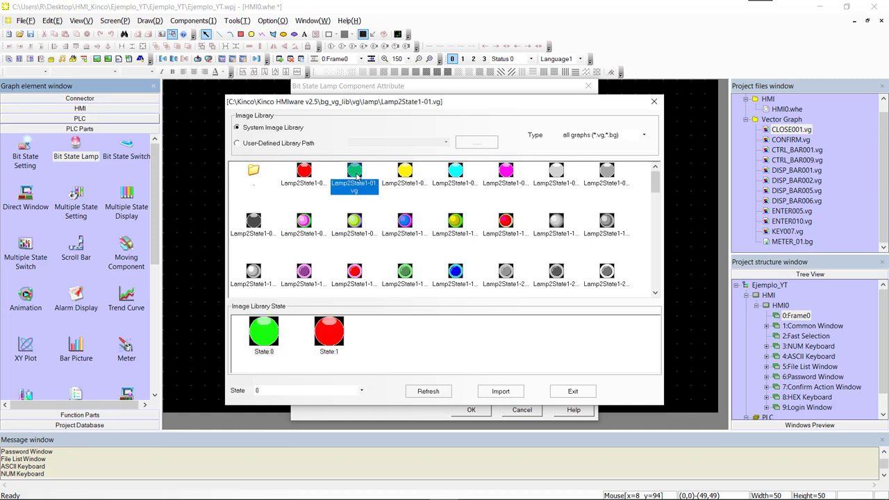
click(333, 334)
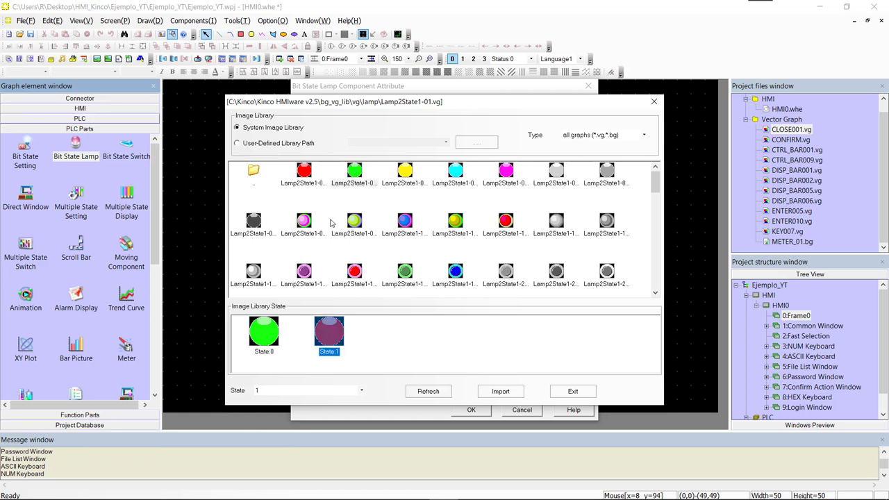
click(307, 175)
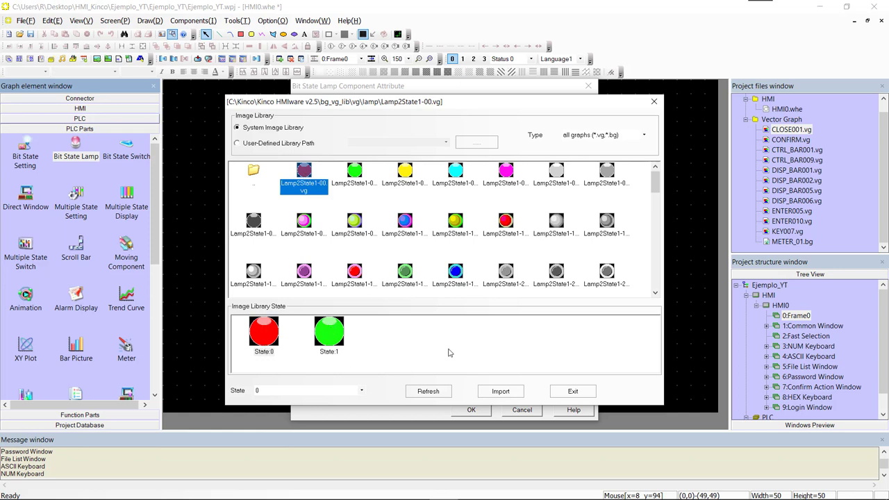
click(500, 391)
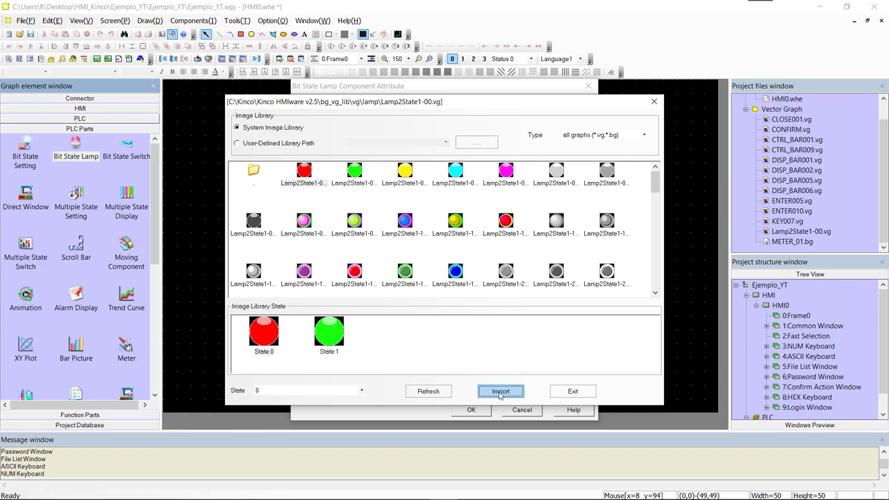
click(561, 392)
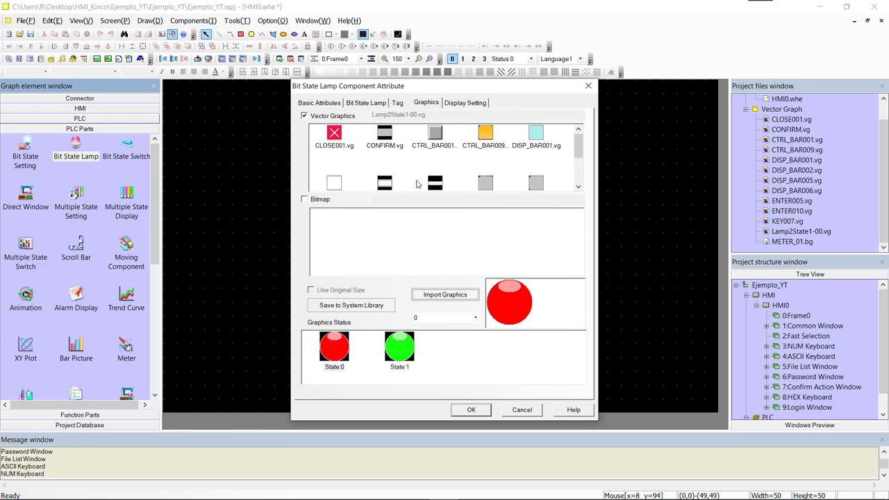
Enable the lamp's tag, set its state 0 text to %I0.9, and confirm the component attributes
click(401, 103)
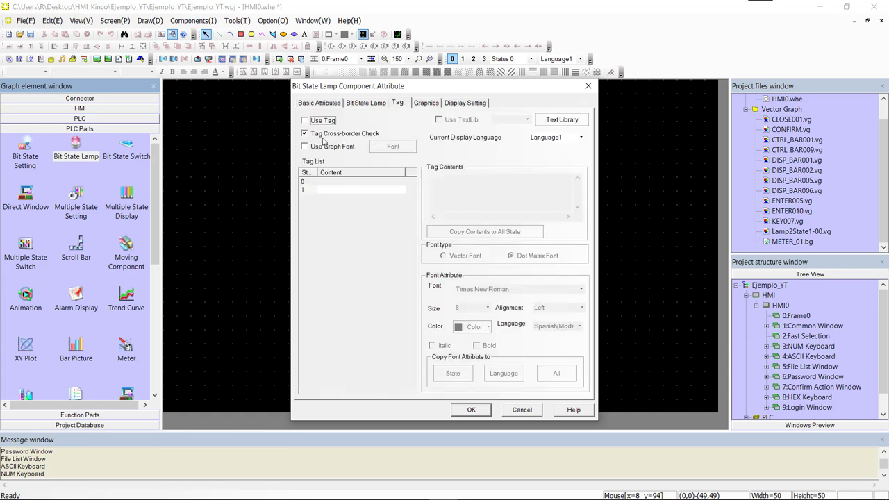
click(304, 120)
click(440, 178)
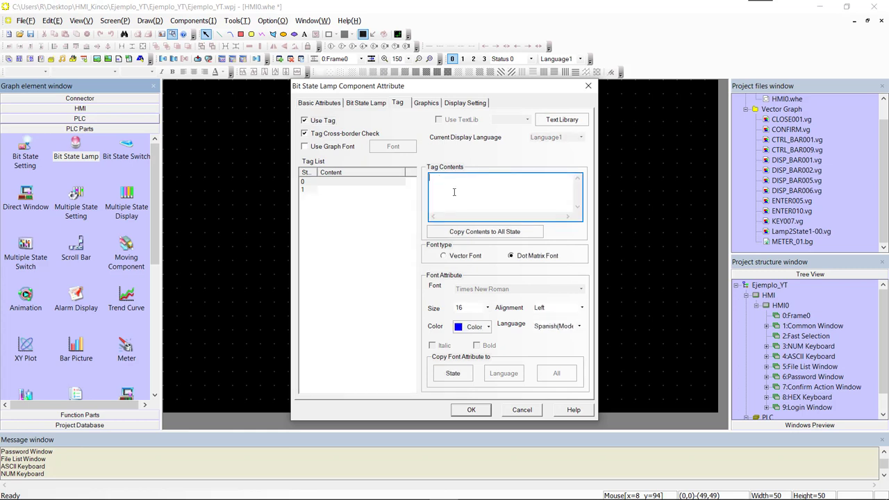
text(%I0.9)
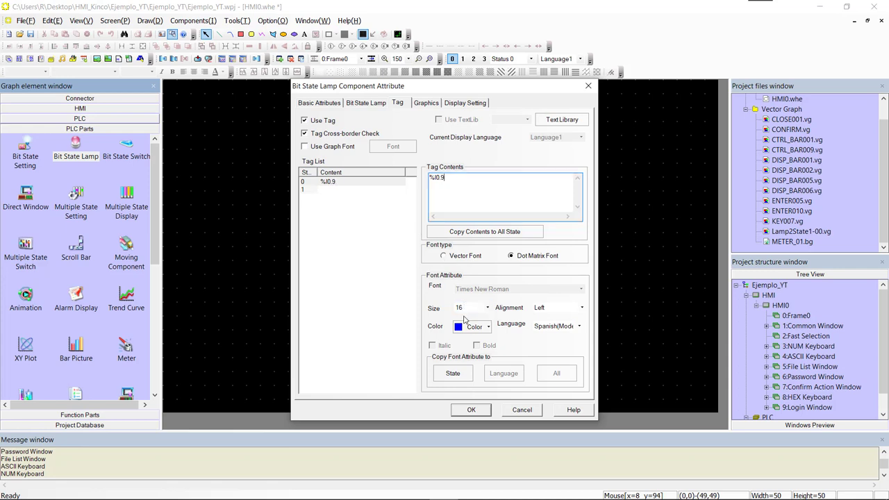
click(471, 410)
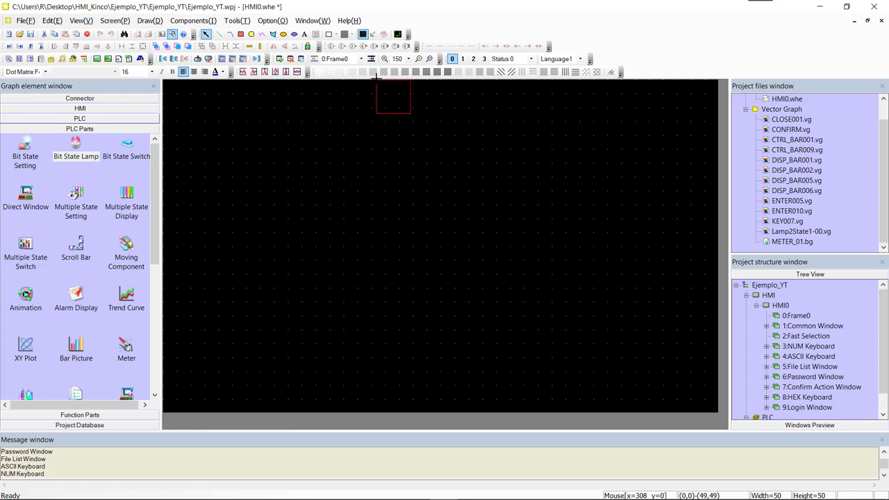
Place the lamp in the upper-left area of Frame0 at about (80, 60) and enlarge it to about 81 by 81
click(232, 120)
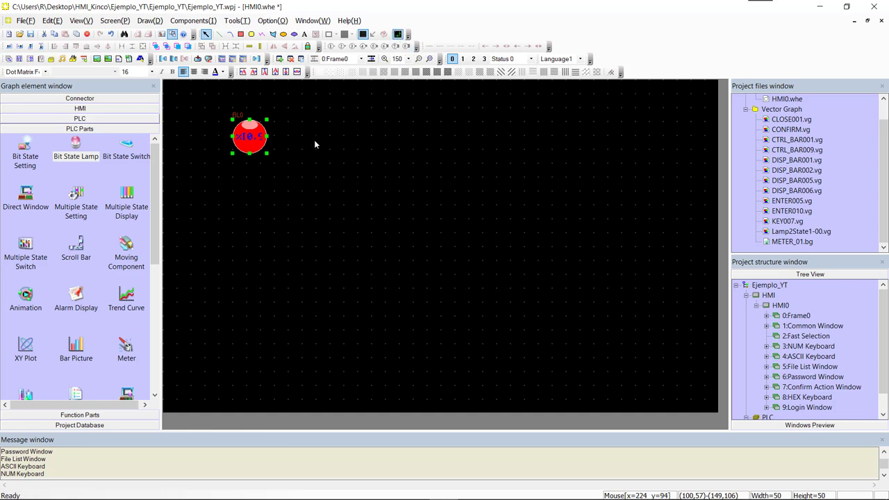
mouse_move(254, 142)
mouse_down()
mouse_move(231, 133)
mouse_move(240, 138)
mouse_up()
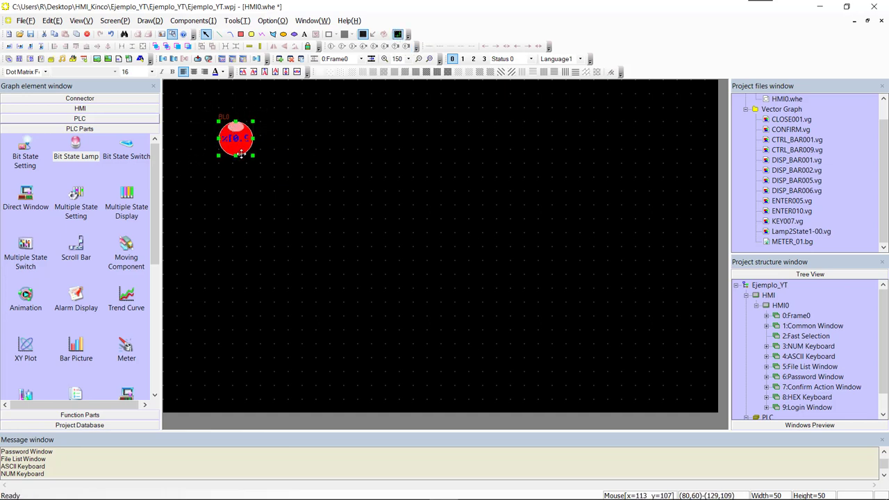
drag(252, 156, 268, 174)
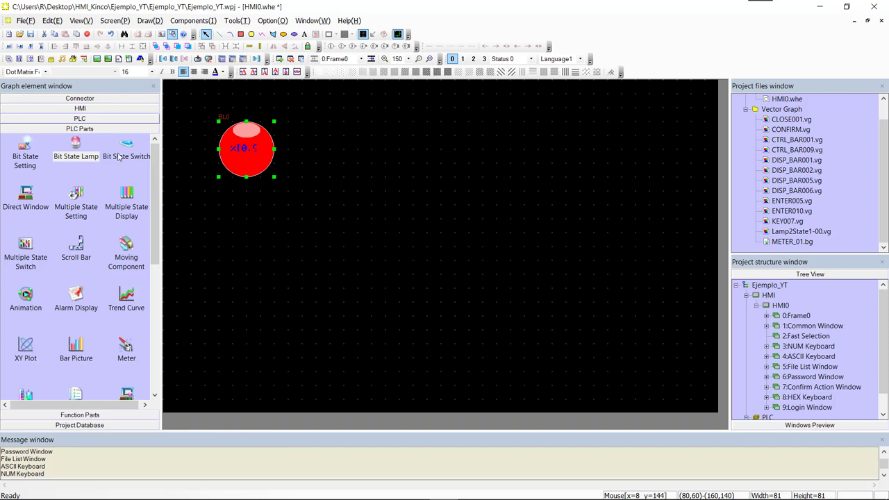
Add a Bit State Switch component to Frame0 and set its read address to type 4X_Bit, address 61.03
click(134, 147)
click(127, 147)
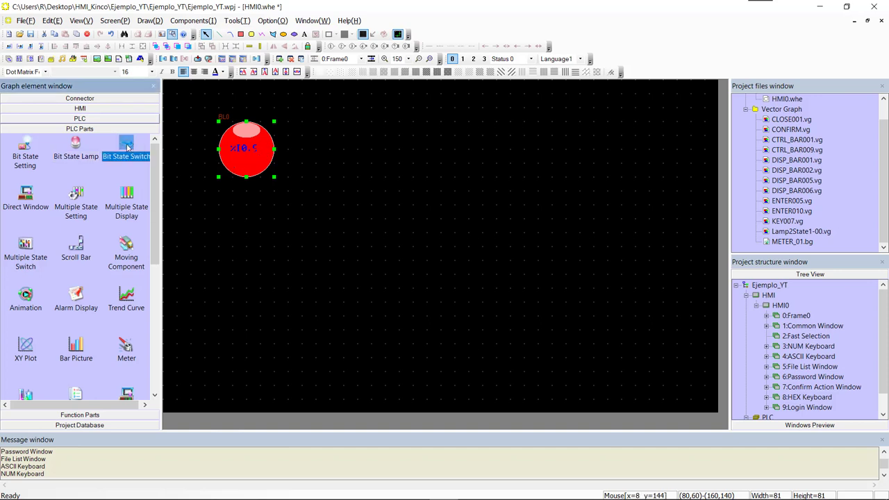
drag(127, 146, 379, 135)
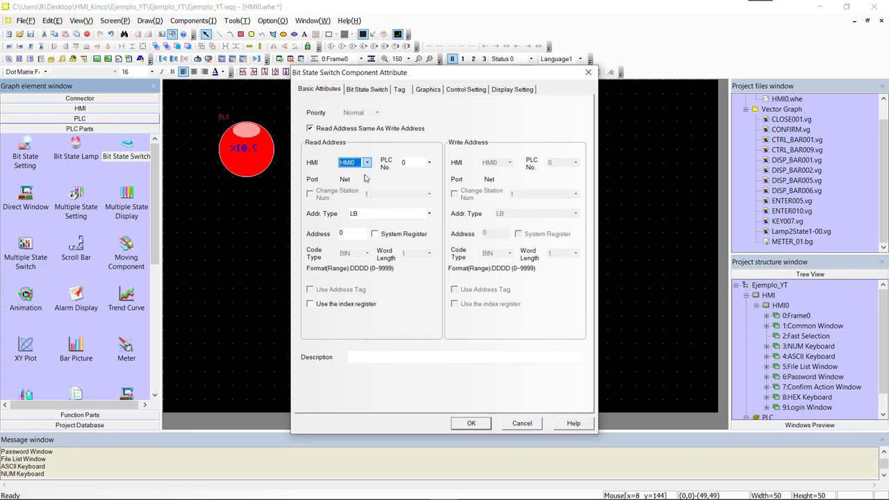
click(429, 214)
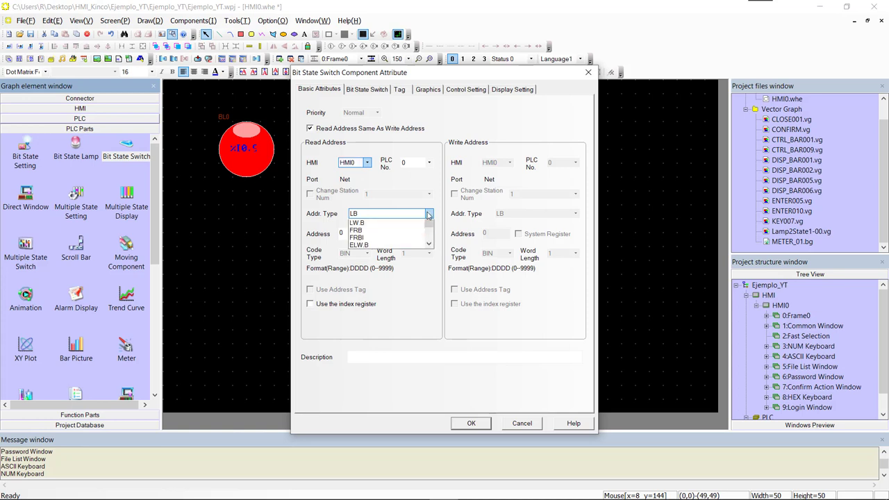
scroll(404, 253, down, 1)
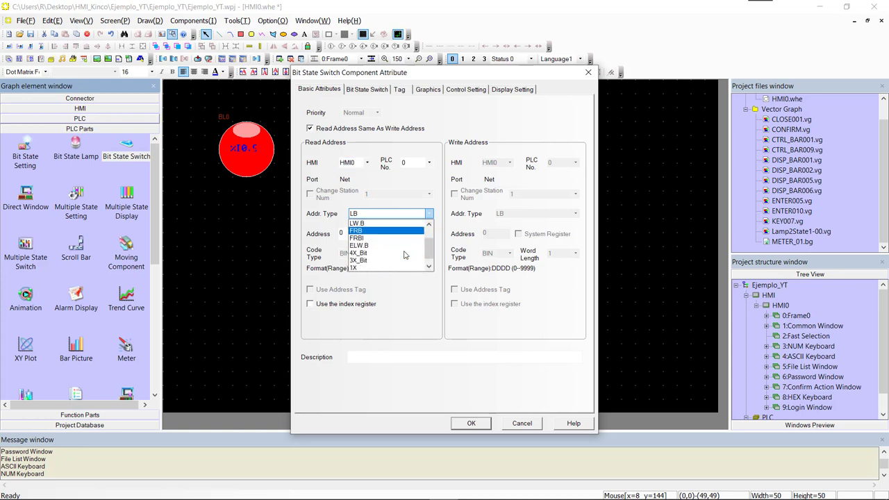
click(370, 254)
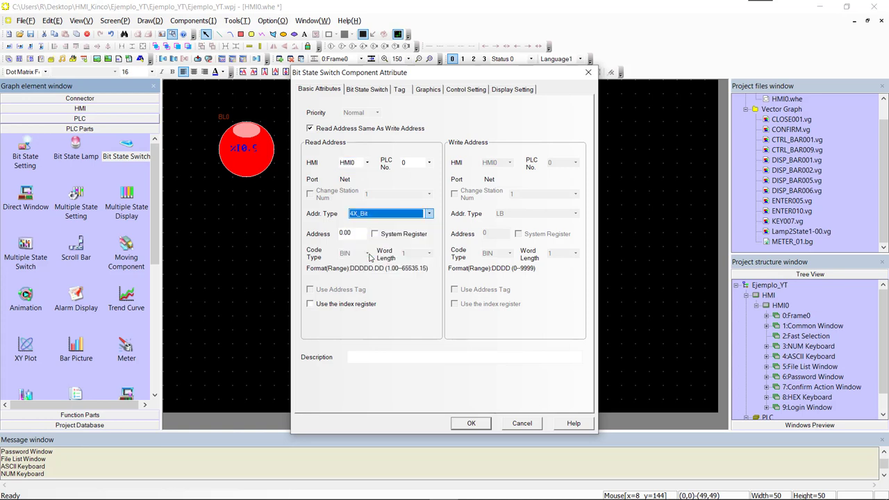
click(346, 236)
double_click(345, 236)
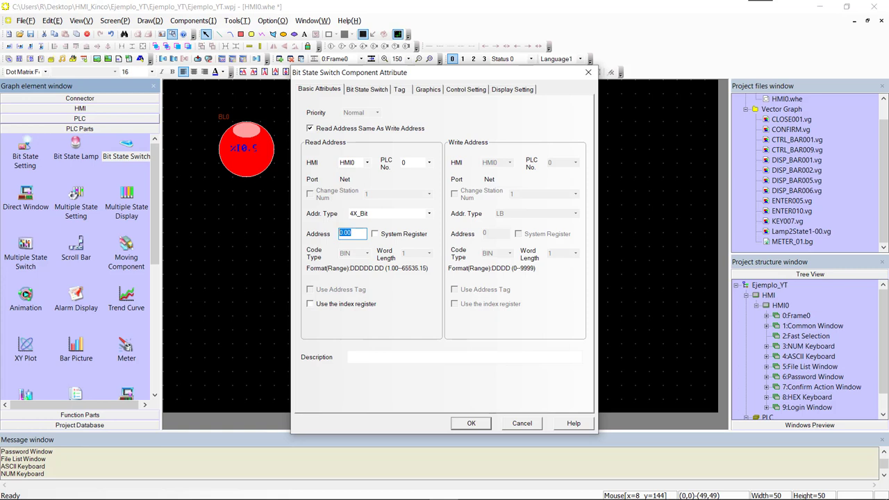
text(61.03)
Set the bit state switch's switch type to Toggle
click(383, 90)
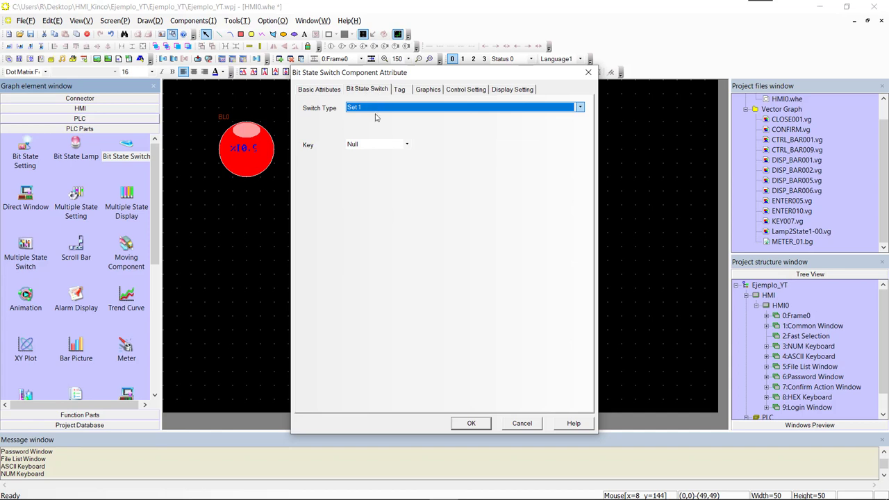
click(380, 108)
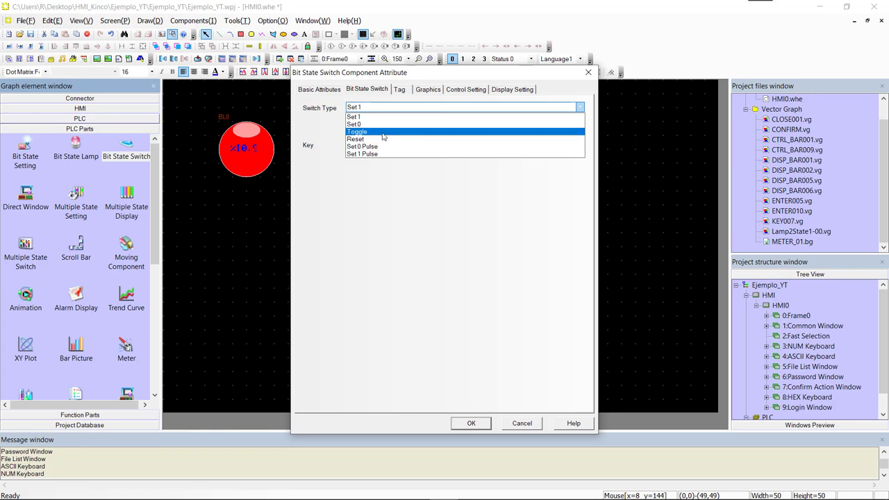
click(365, 133)
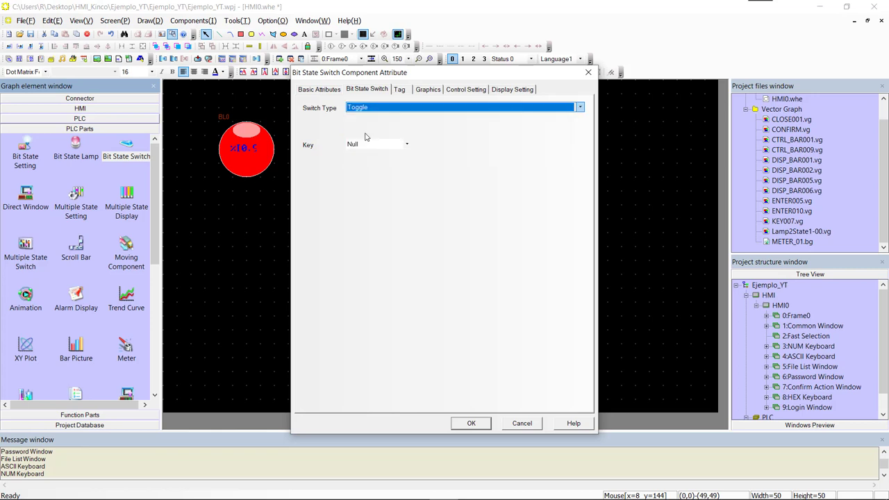
Import the two-state graphic Button1-00.vg from the system library's vg button folder as the switch's image
click(430, 90)
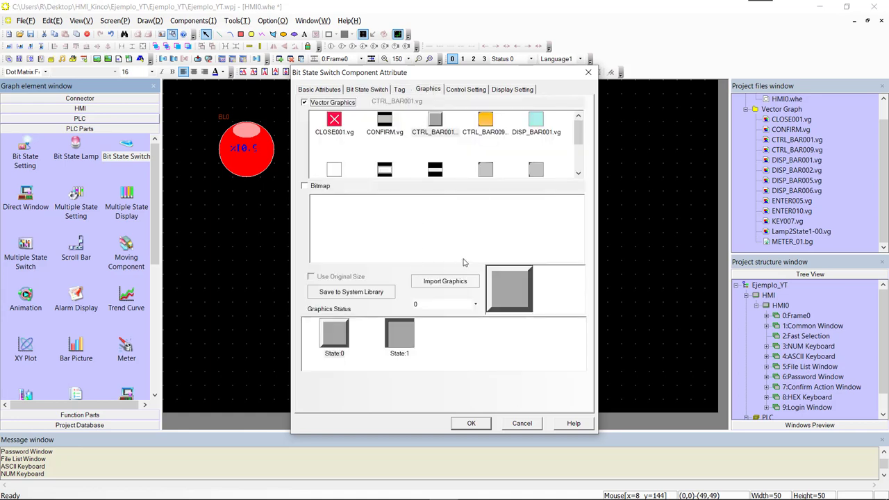
click(442, 281)
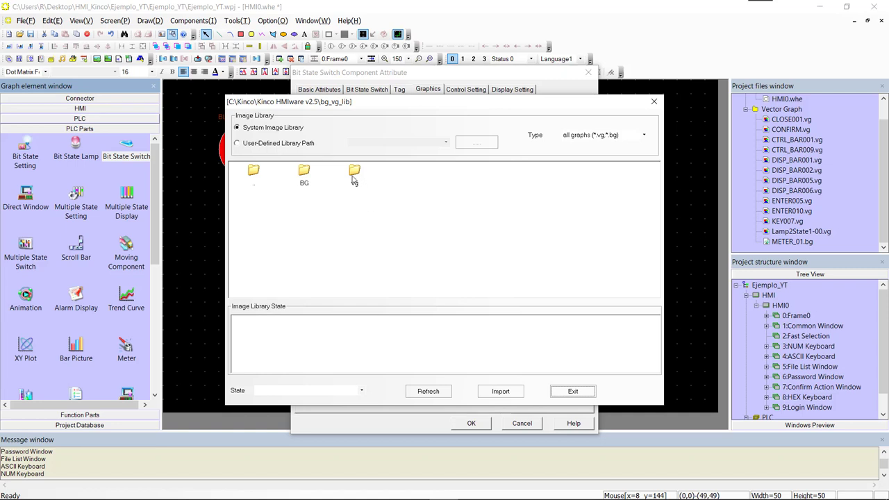
double_click(355, 177)
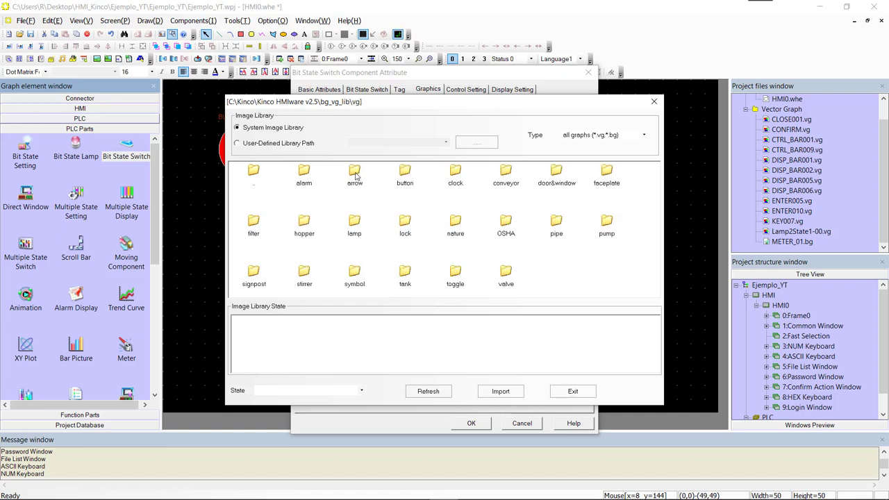
double_click(406, 170)
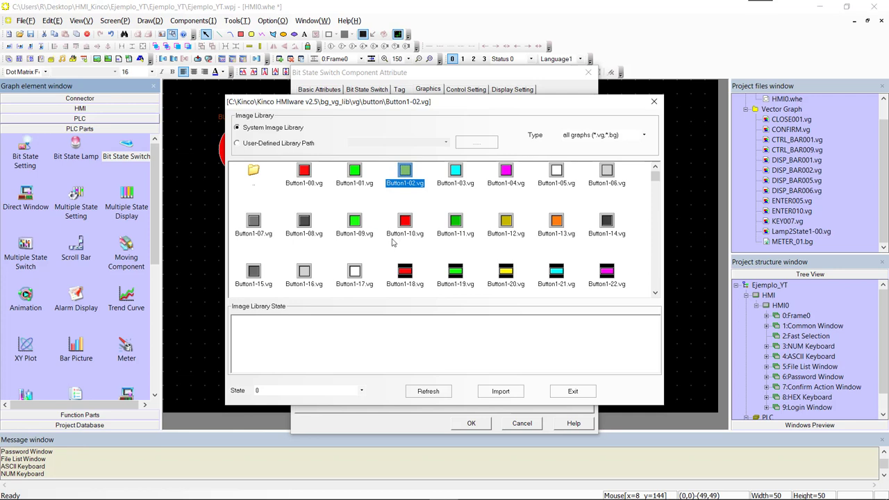
click(304, 171)
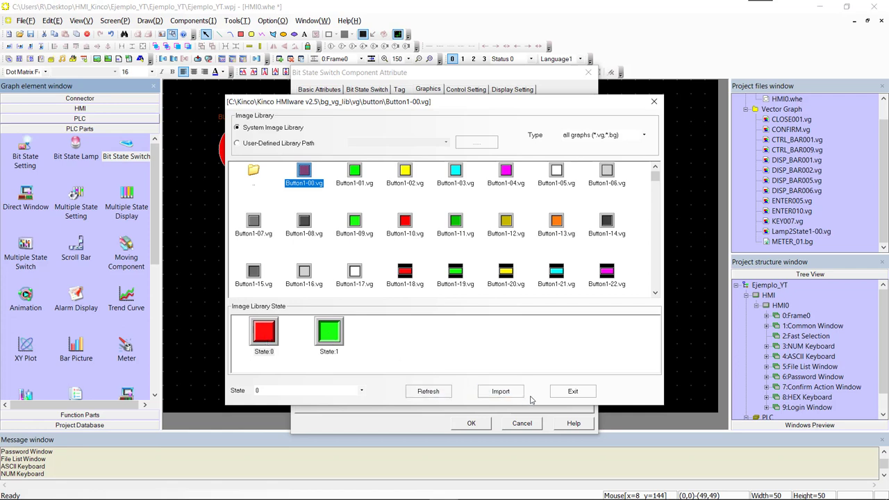
click(506, 391)
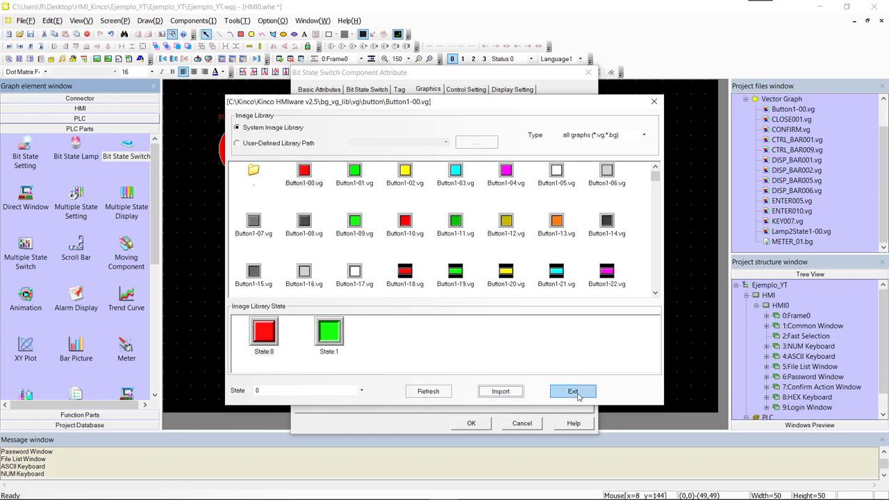
click(577, 395)
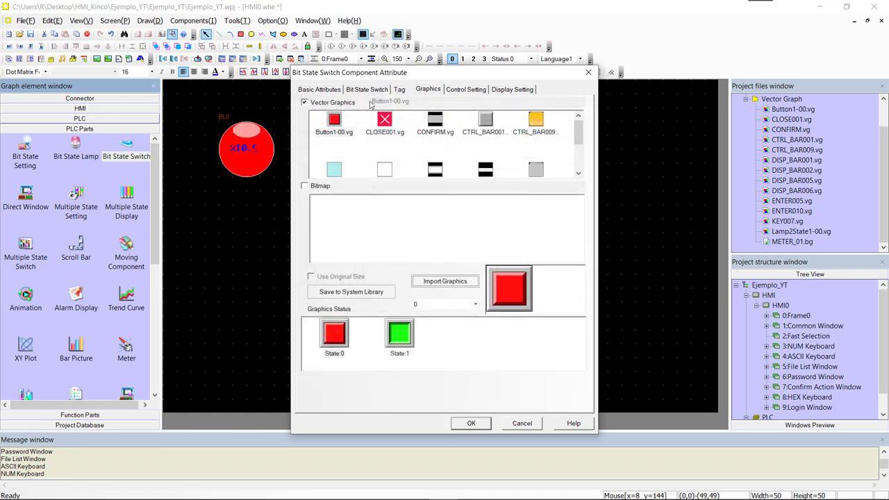
Enable the switch's tag, set its state 0 text to %Q0.3, and review the switch's graphics
click(398, 89)
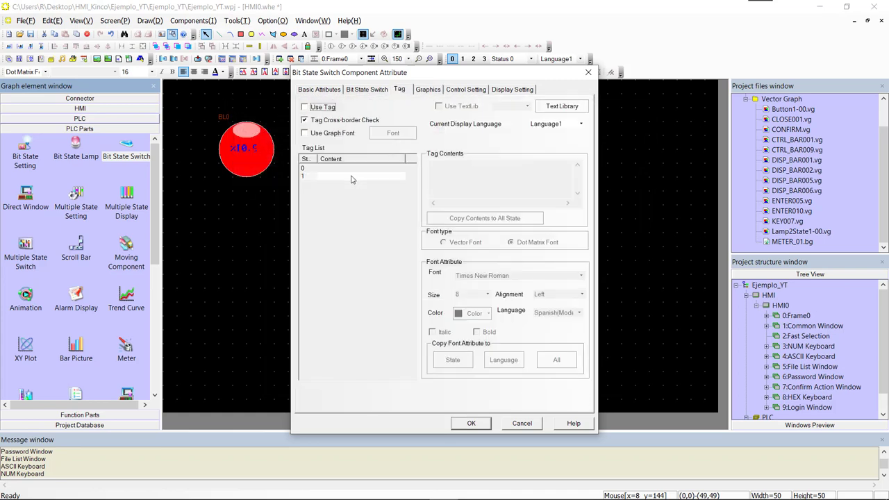
click(304, 108)
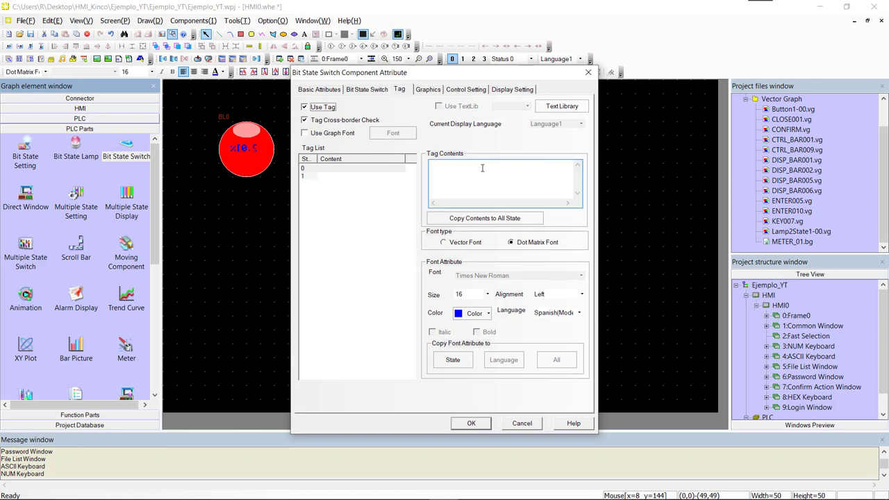
click(482, 168)
text(Q0.3)
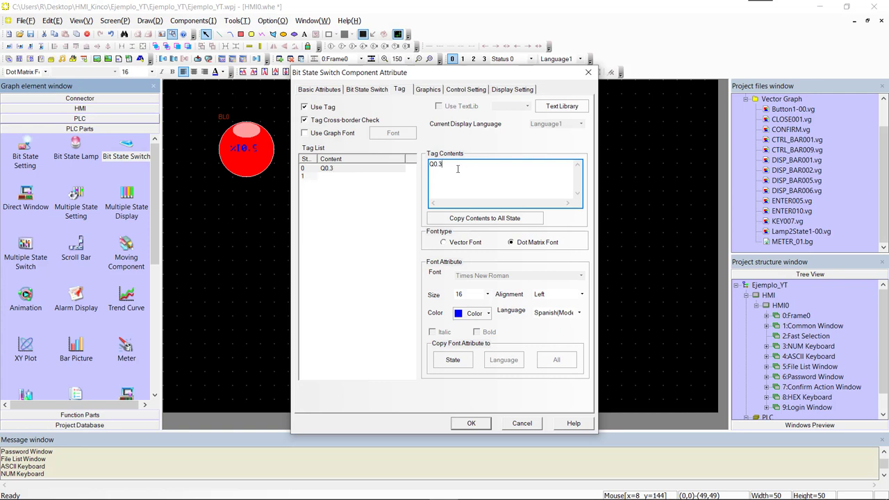
key(Home)
text(%)
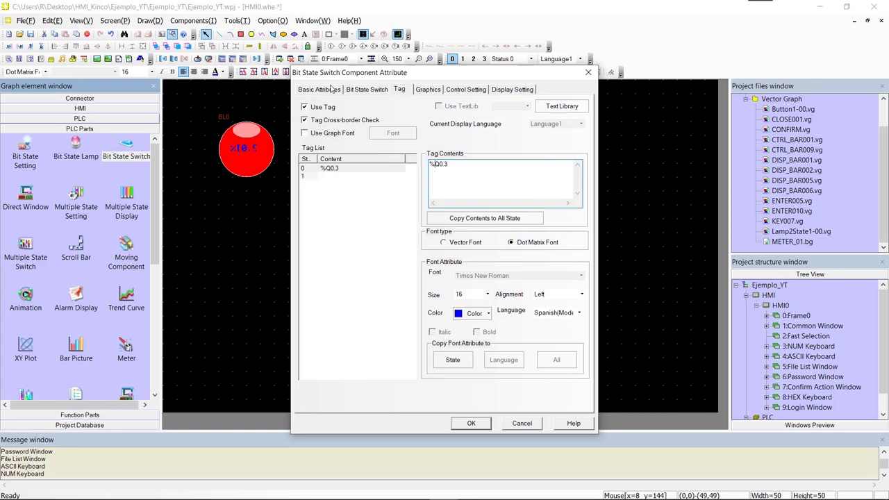
click(334, 88)
click(436, 91)
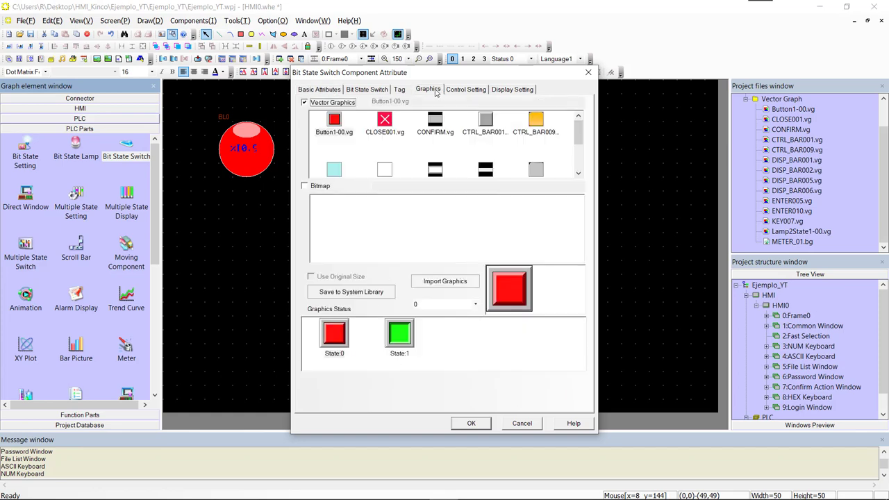
Place the configured switch to the right of the lamp at about (222, 61) and enlarge it to about 99 by 100
click(472, 424)
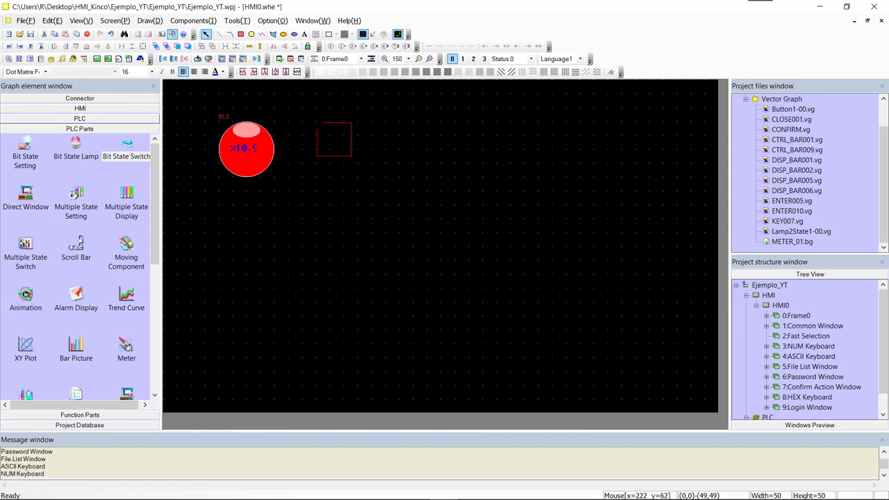
click(319, 123)
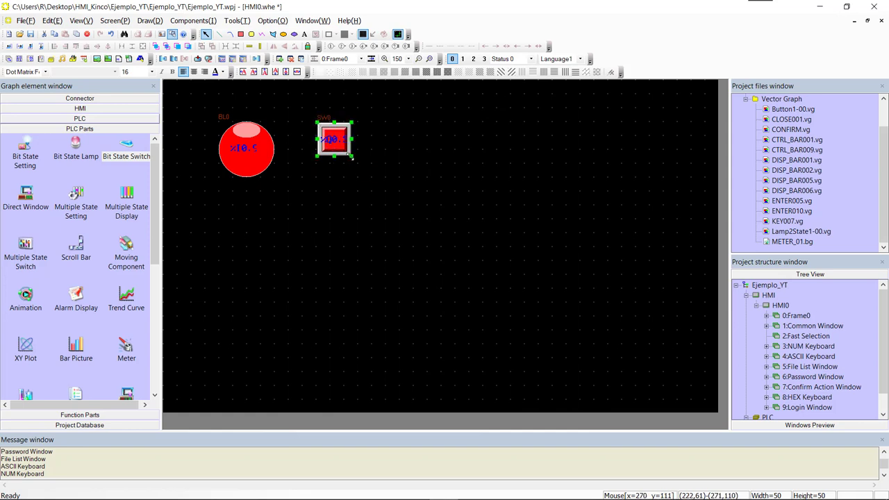
drag(352, 157, 390, 192)
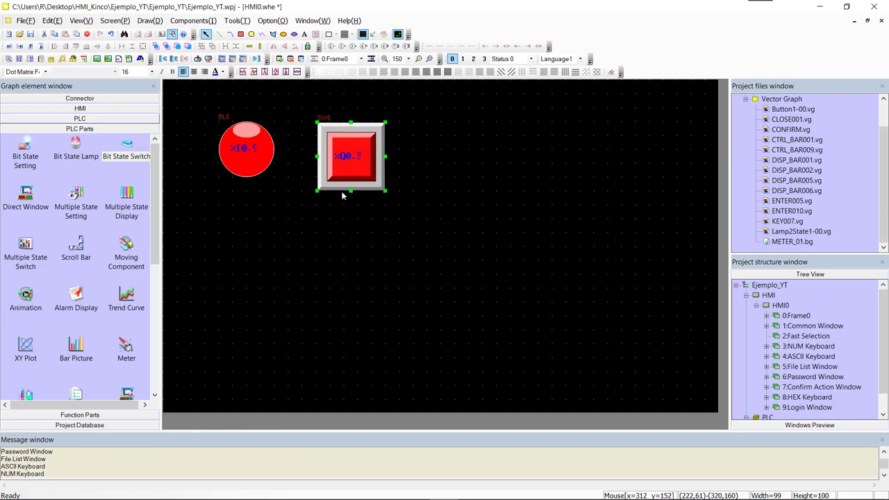
Enlarge the %I0.9 lamp to about 101 by 101, roughly matching the switch's size
click(262, 162)
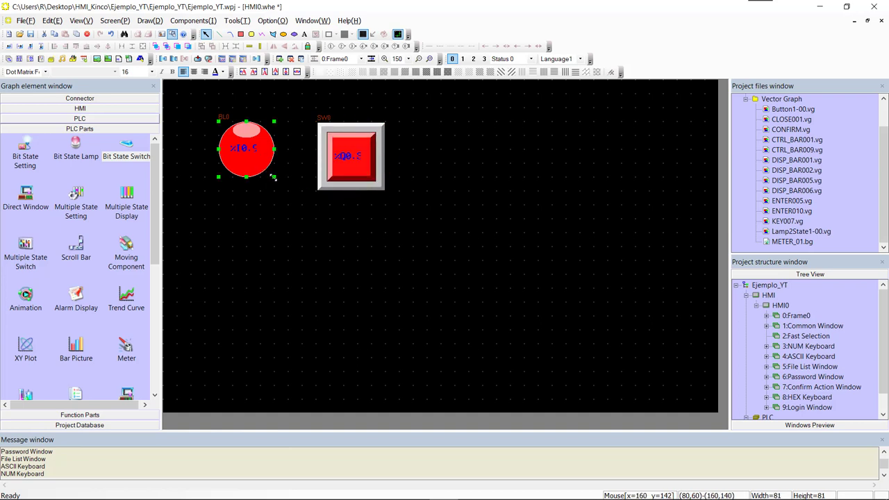
drag(273, 178, 288, 190)
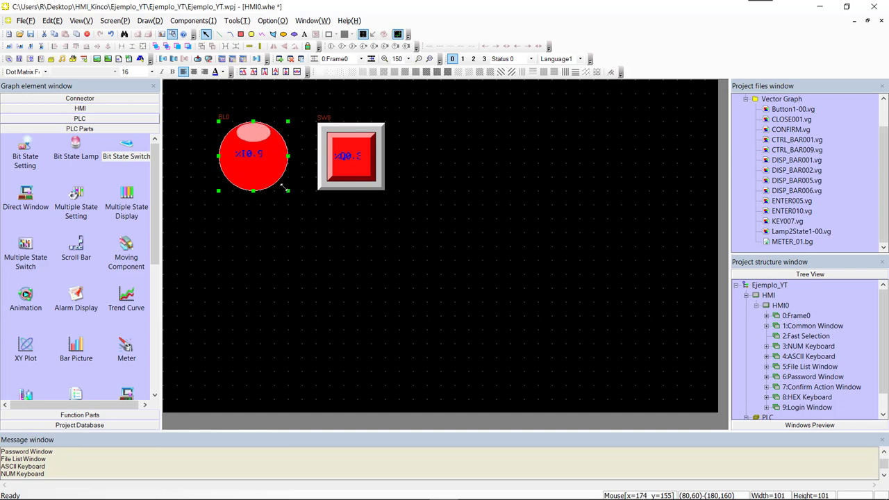
click(360, 204)
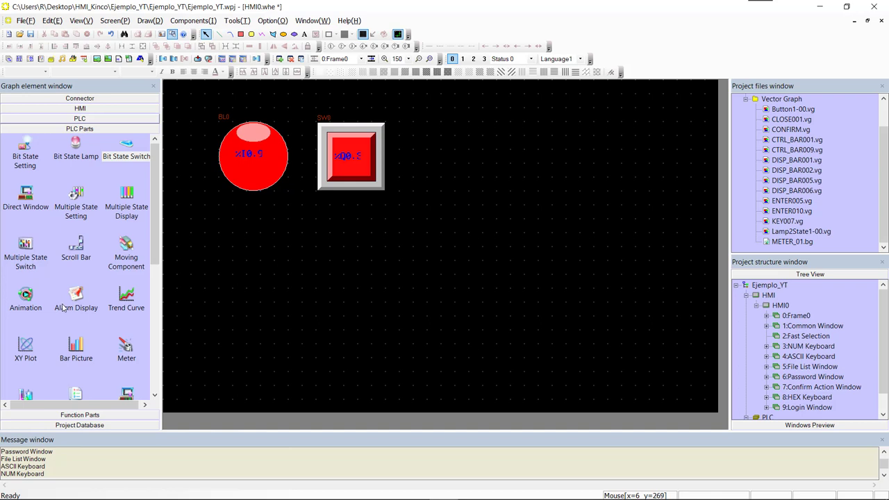
Add a meter component to the frame and set its read address type to 3X
scroll(62, 307, down, 5)
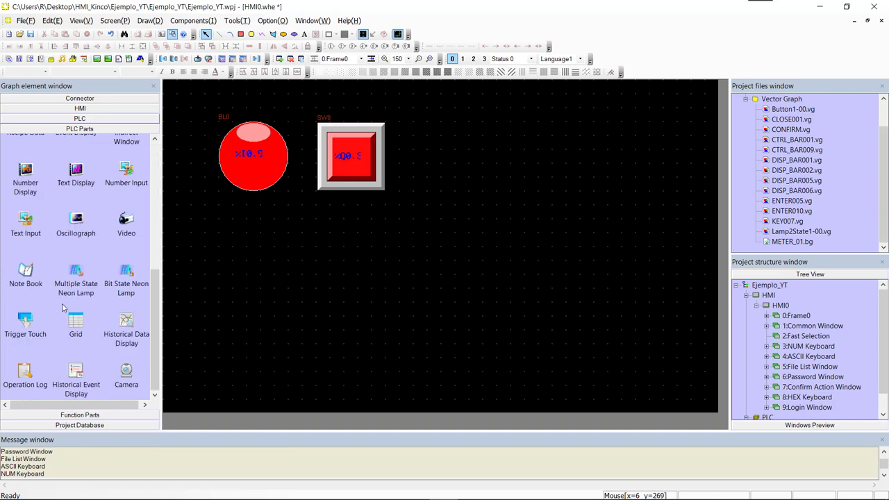
scroll(61, 307, up, 3)
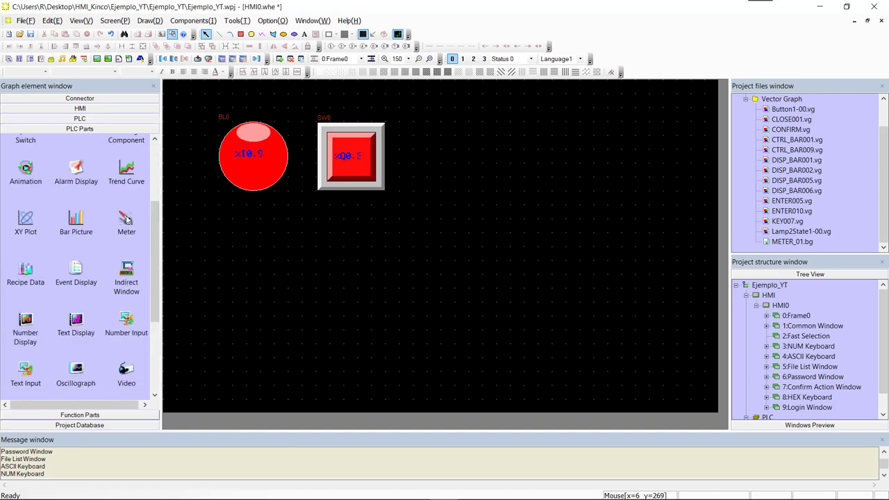
click(123, 226)
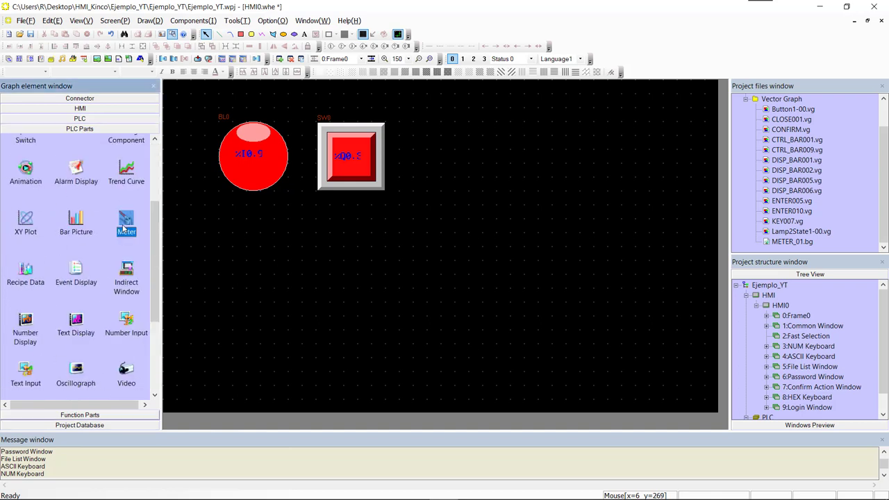
click(255, 266)
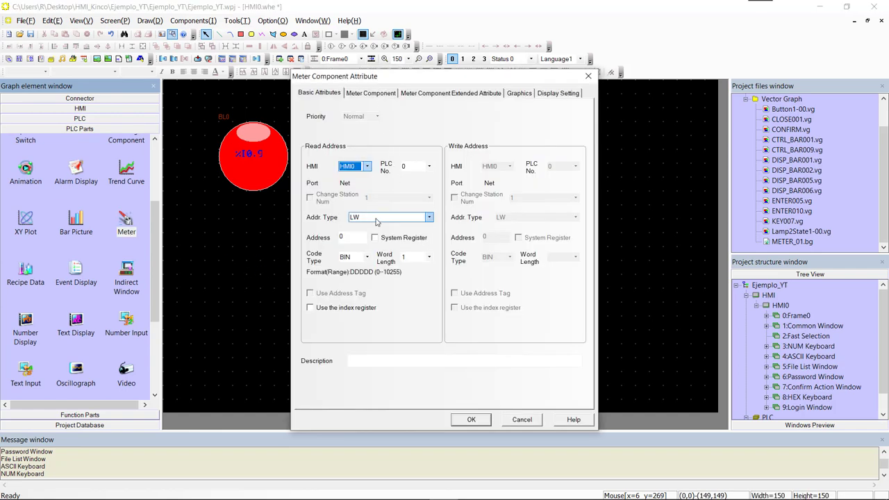
click(433, 221)
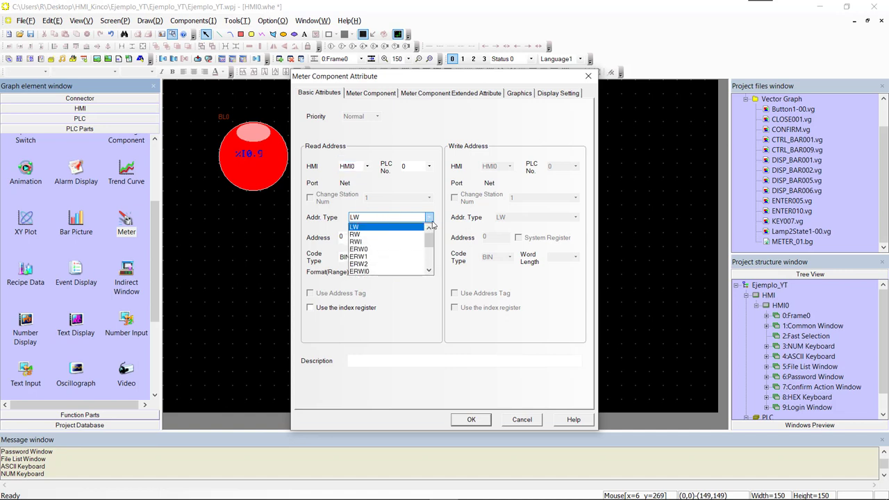
scroll(392, 260, down, 5)
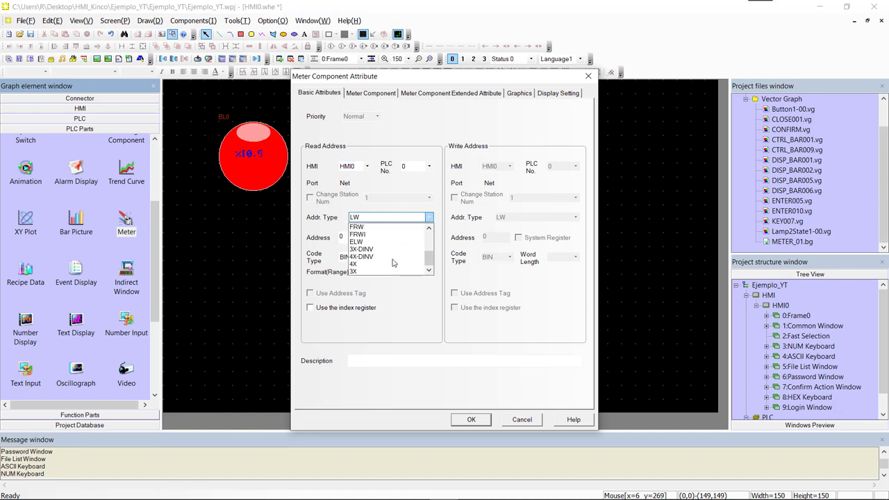
click(378, 272)
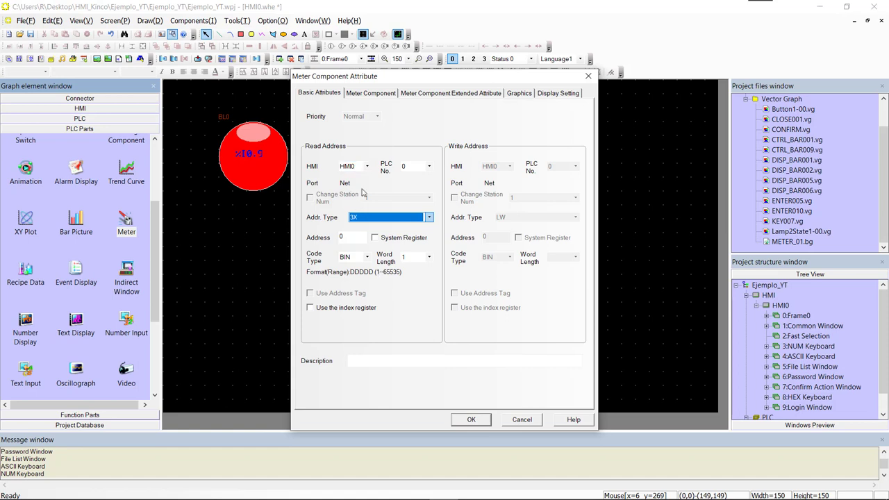
Set the meter's maximum to 1000 and review its graphics
click(370, 93)
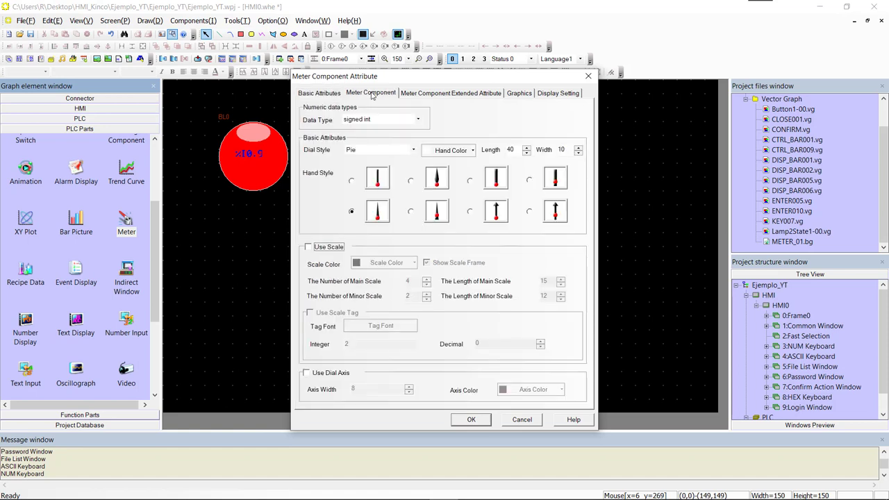
click(420, 95)
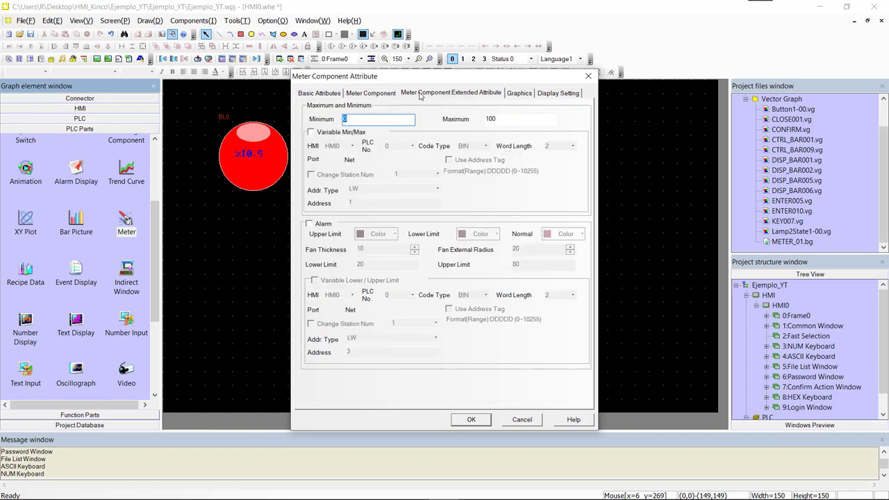
double_click(501, 118)
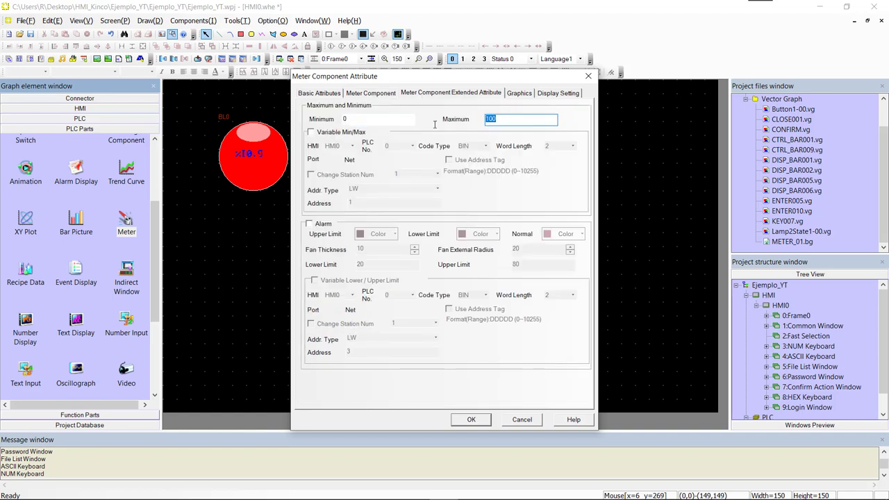
text(1000)
click(520, 93)
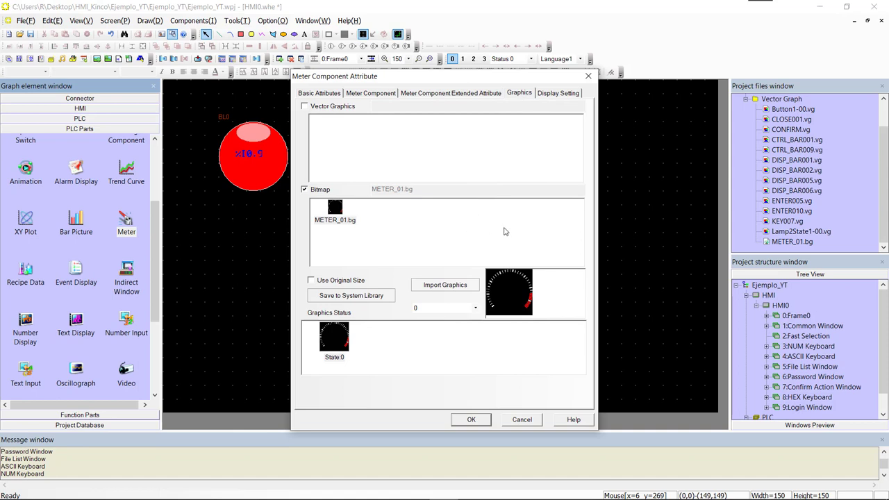
Set the meter's read address to 52 with code type BIN
click(319, 94)
click(340, 237)
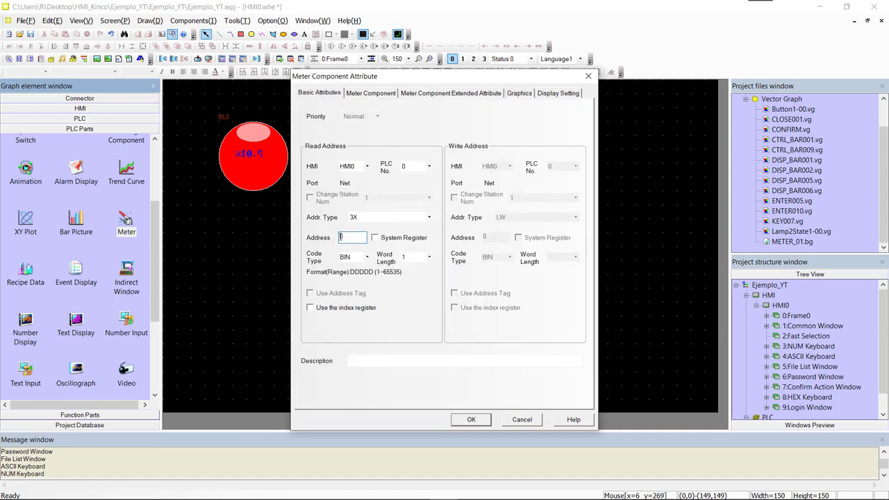
drag(355, 238, 302, 239)
click(368, 257)
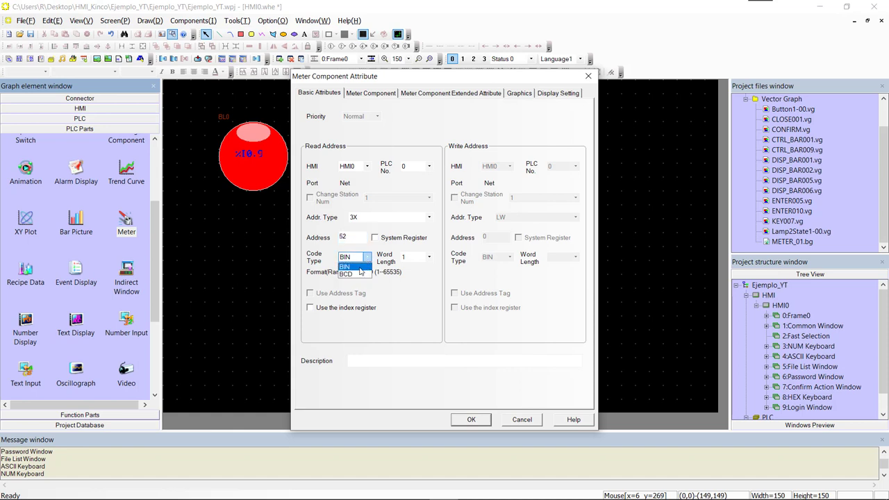
click(359, 266)
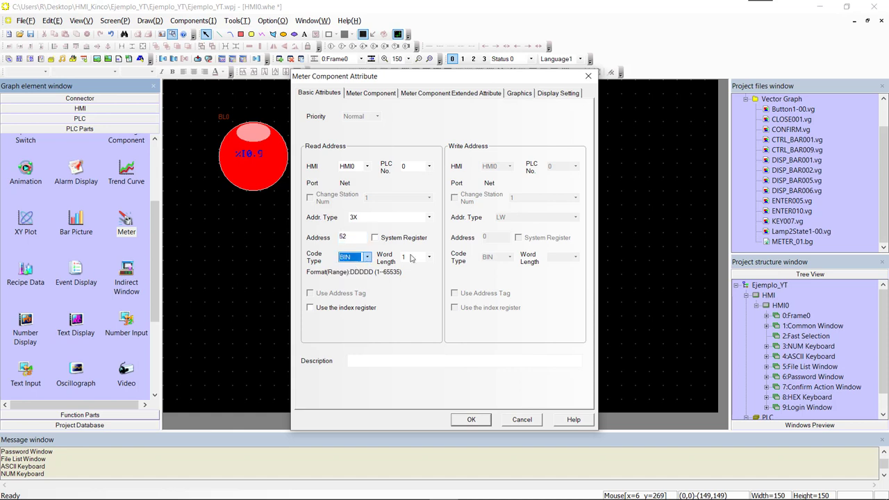
Place the configured meter below the lamp at about (81, 215) and enlarge it to about 226 by 226
click(471, 419)
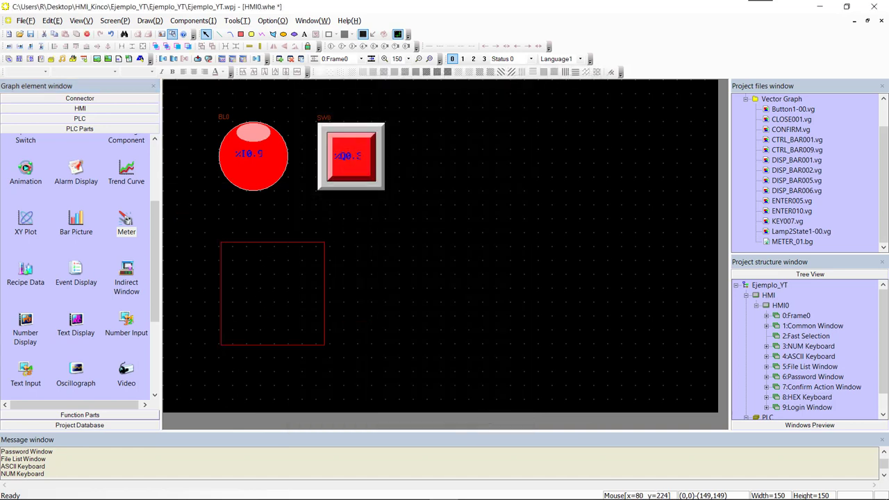
click(321, 326)
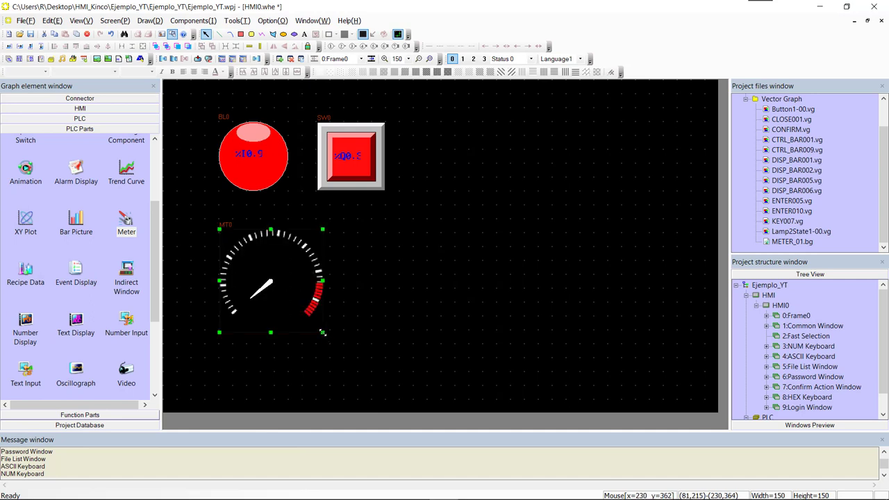
drag(322, 331, 381, 382)
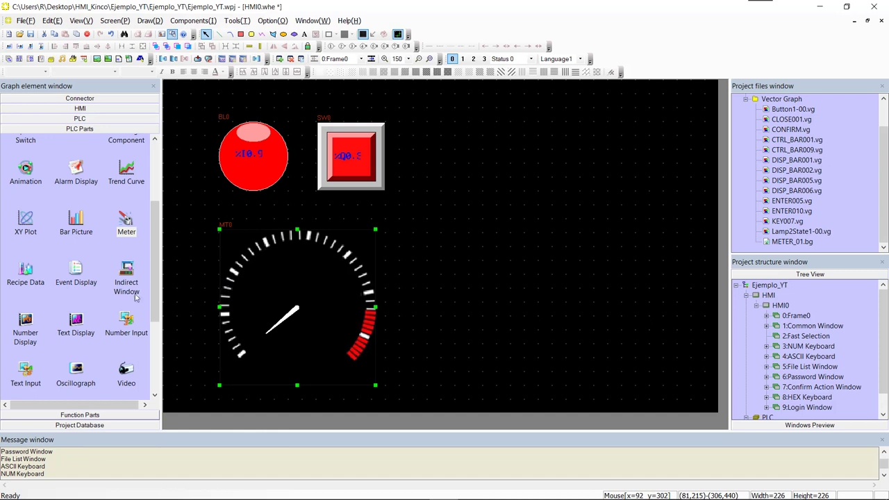
Add a number display component with read address type 3X and address 52
scroll(86, 272, up, 3)
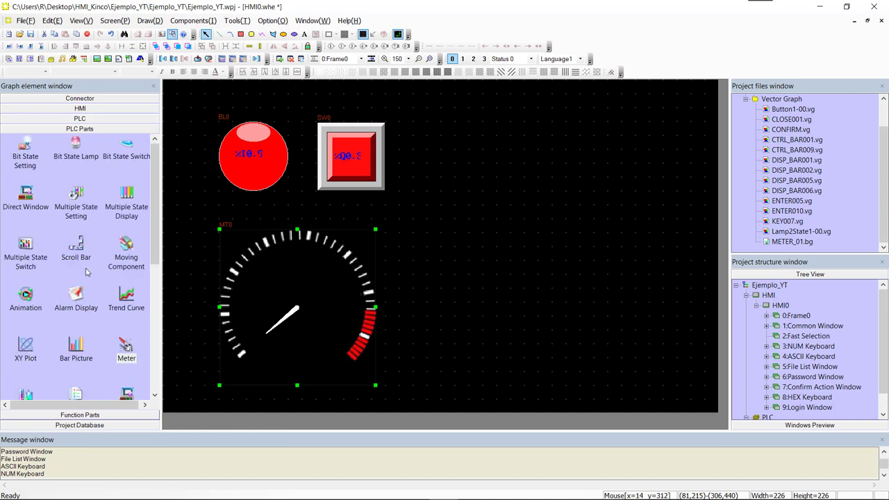
scroll(86, 272, down, 3)
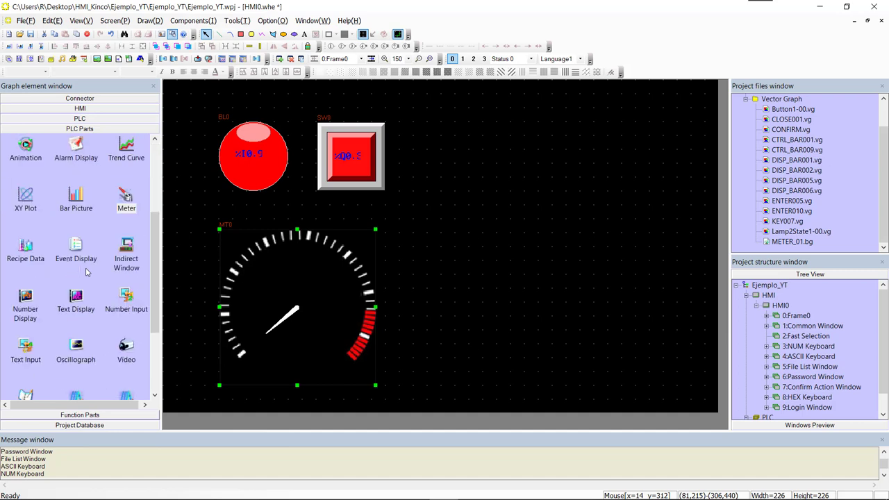
click(25, 299)
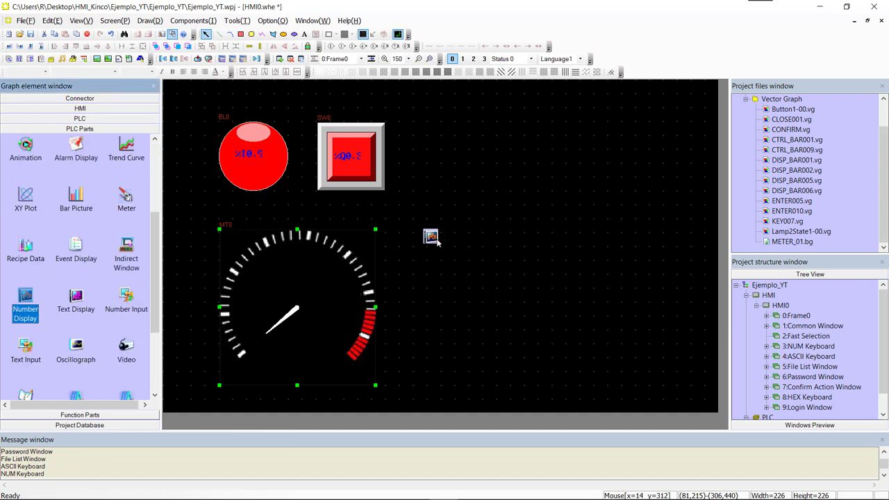
click(435, 240)
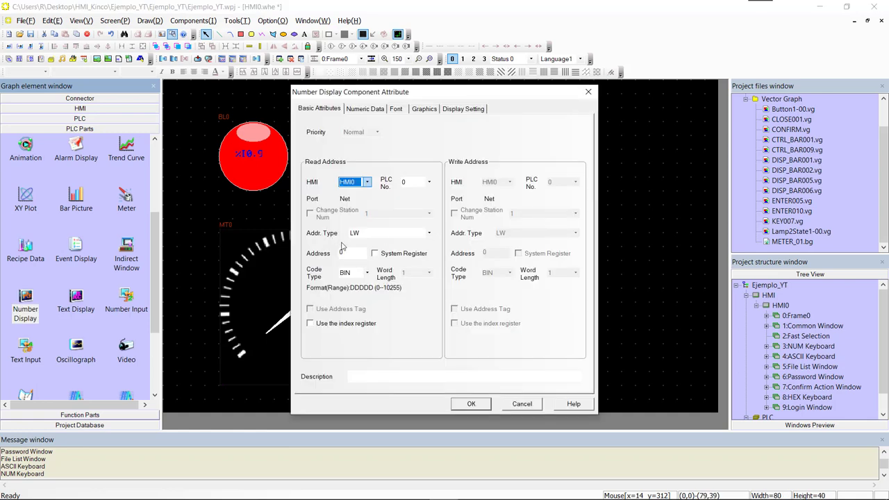
click(369, 234)
scroll(361, 271, down, 4)
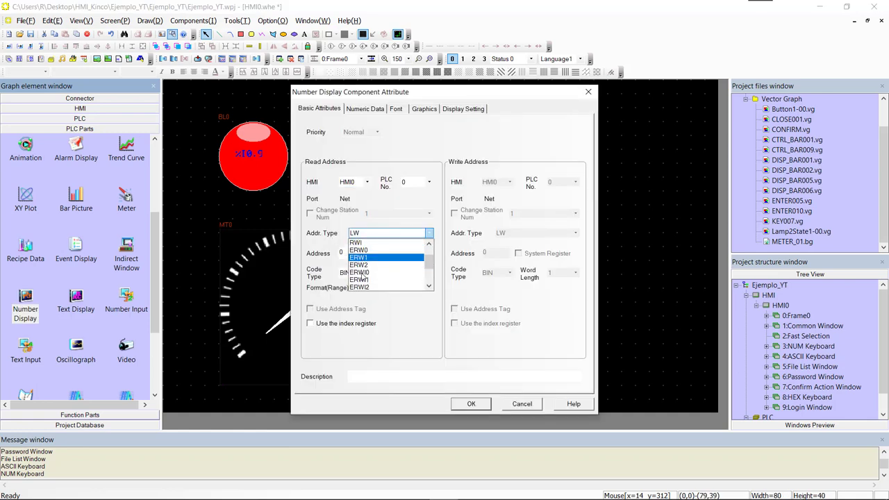
click(360, 287)
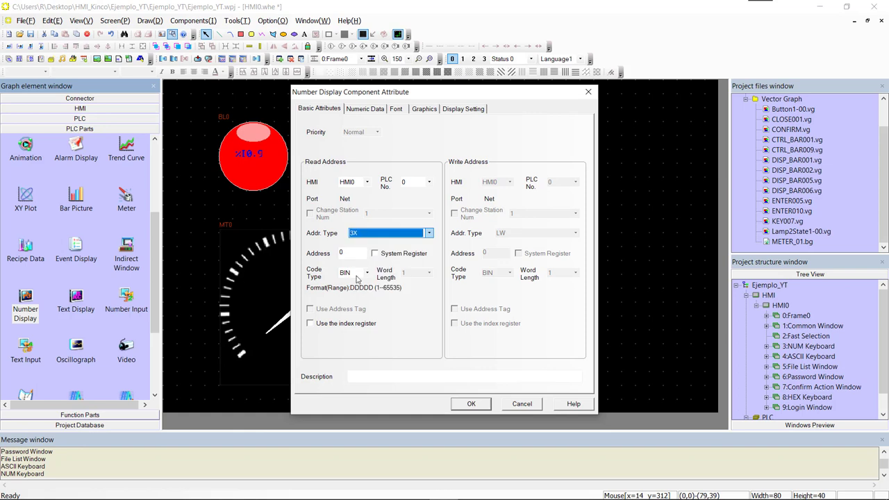
key(Tab)
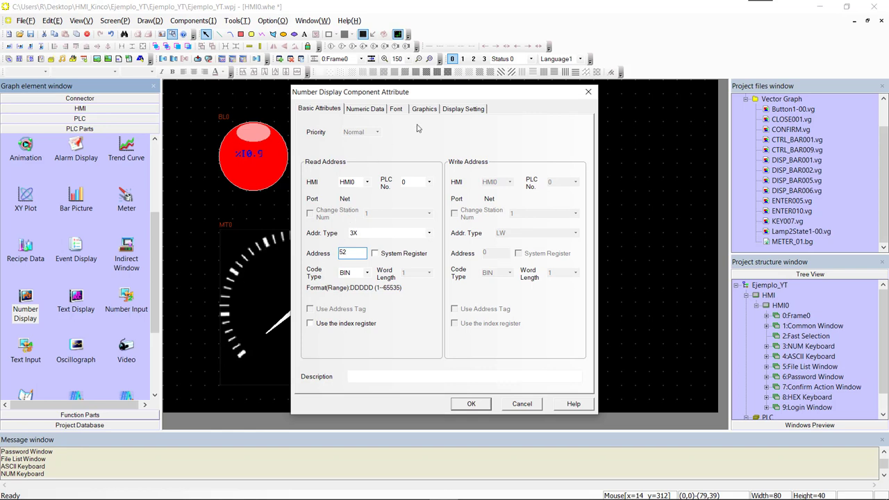
Set the number display's font size to 24 and review its numeric data range
click(395, 109)
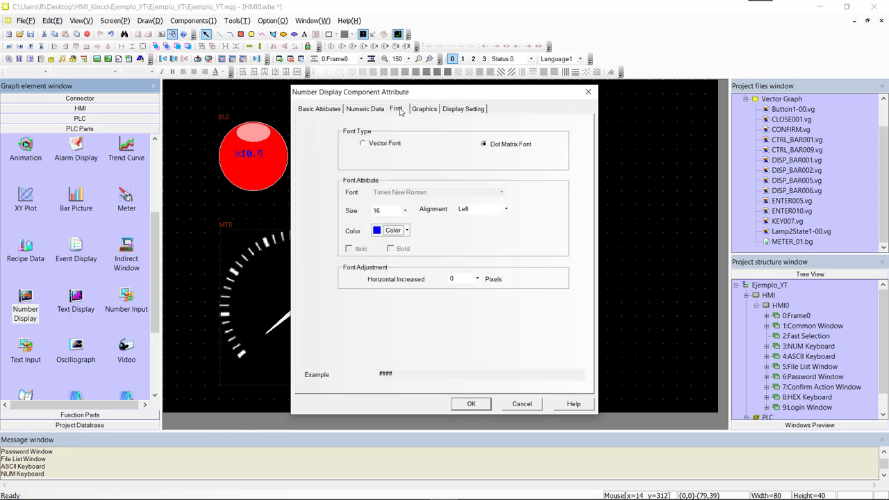
click(405, 210)
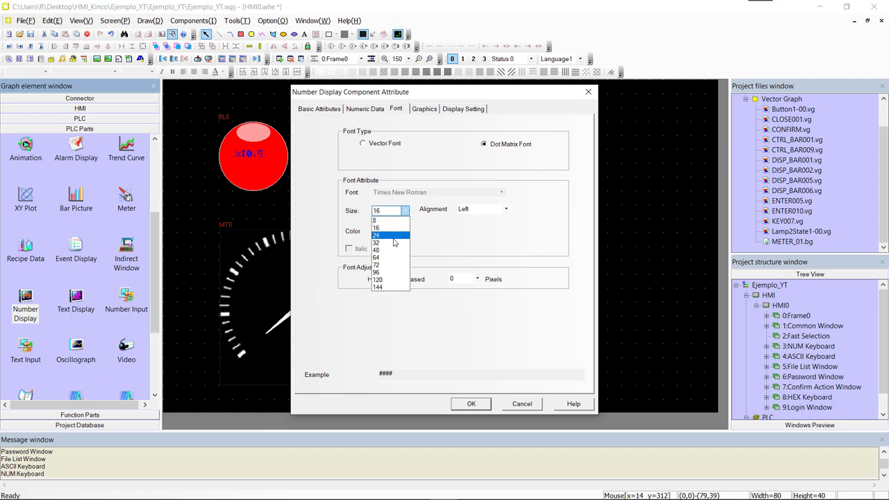
click(394, 235)
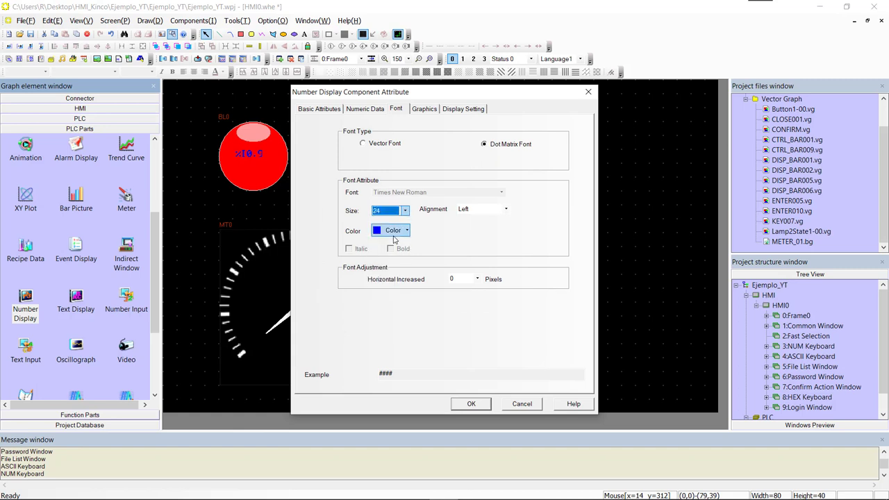
click(364, 109)
click(431, 183)
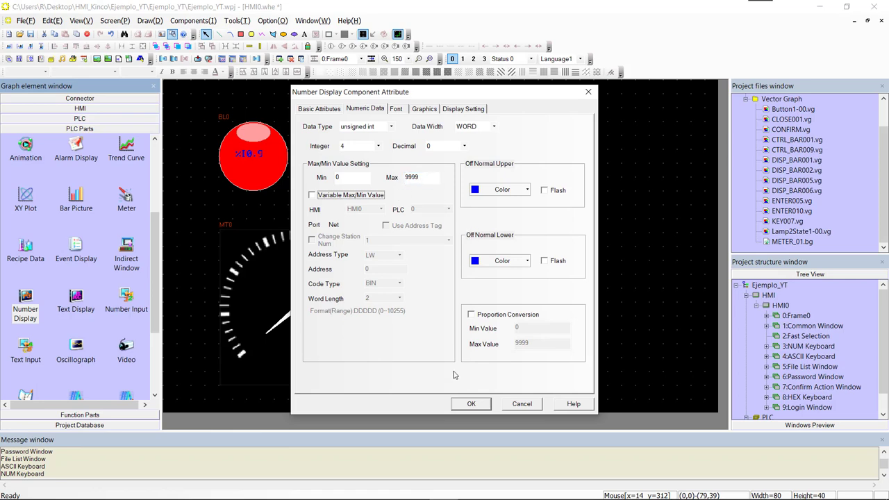
Place the number display to the right of the meter at about (343, 224) and enlarge it to about 158 by 77
click(472, 404)
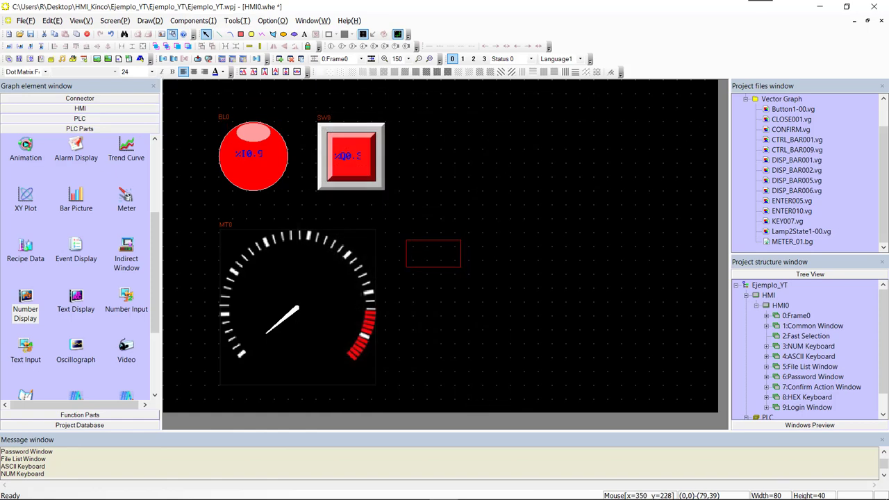
click(400, 235)
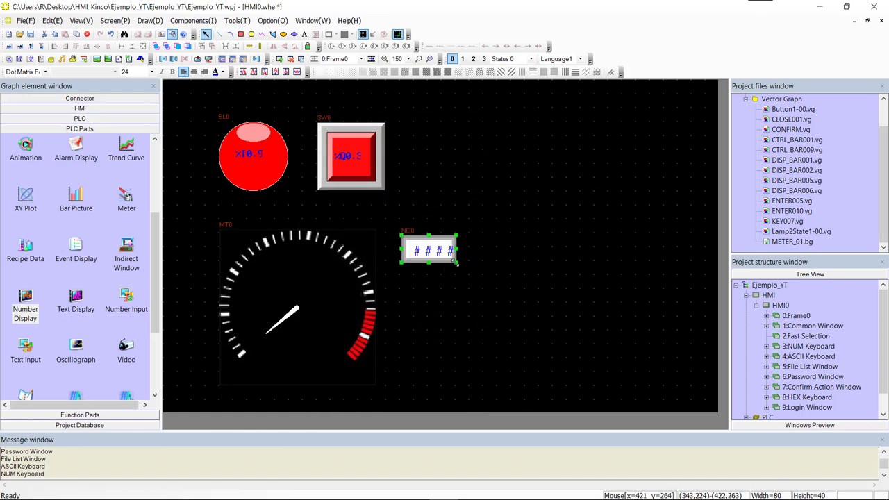
drag(479, 281, 502, 283)
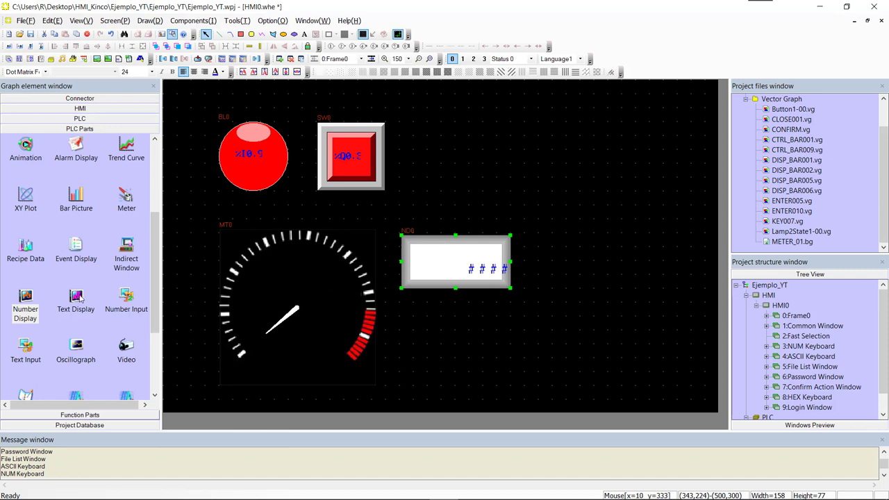
Add a number input component with read address type 4X and address 62, keeping the write address the same
click(129, 297)
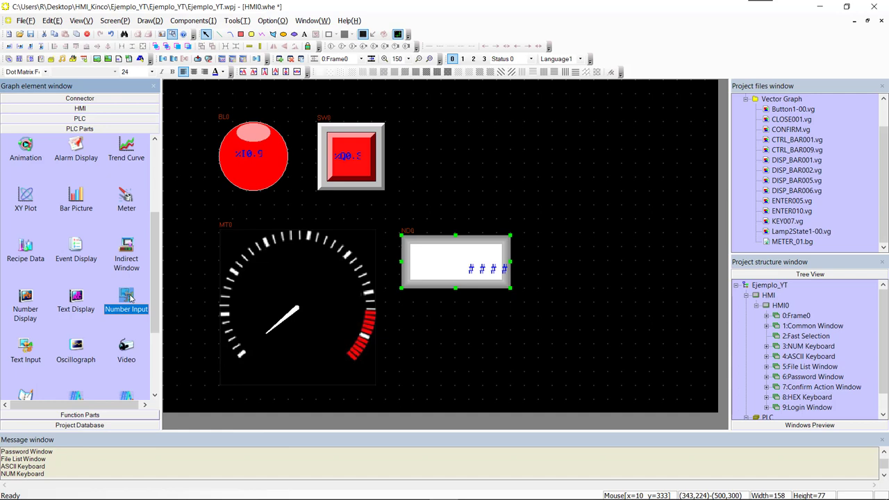
drag(129, 297, 629, 155)
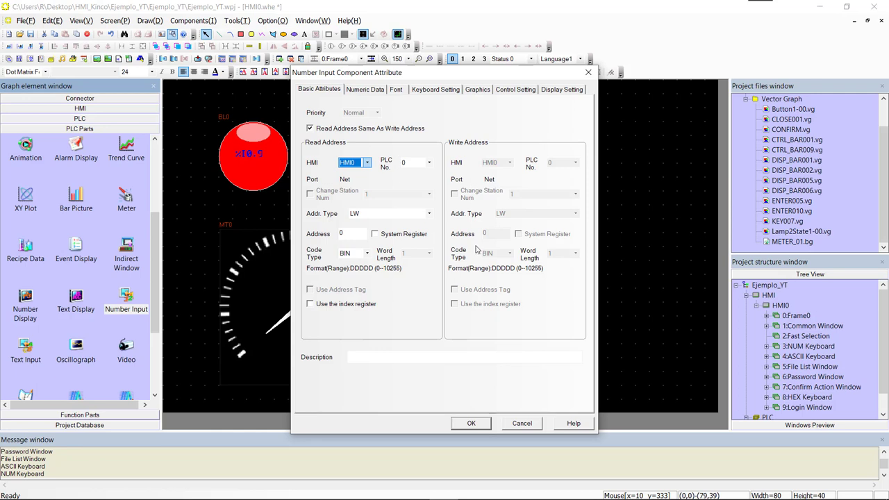
click(384, 217)
scroll(363, 269, down, 5)
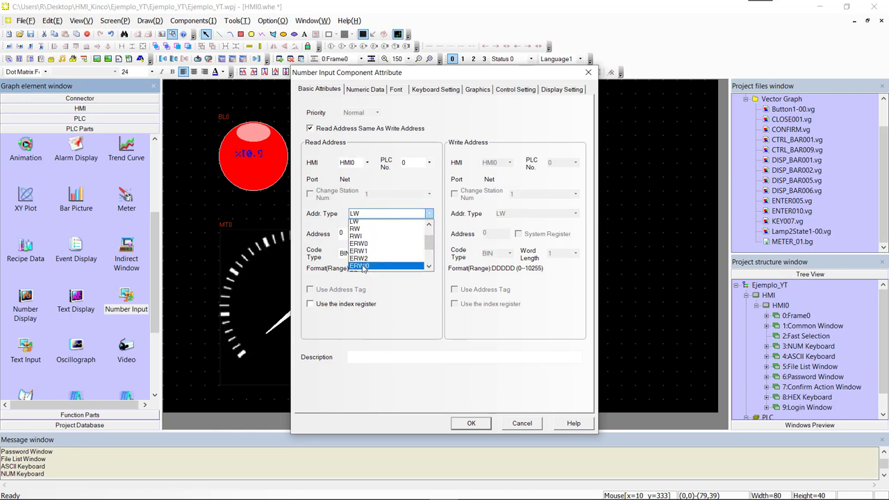
click(353, 260)
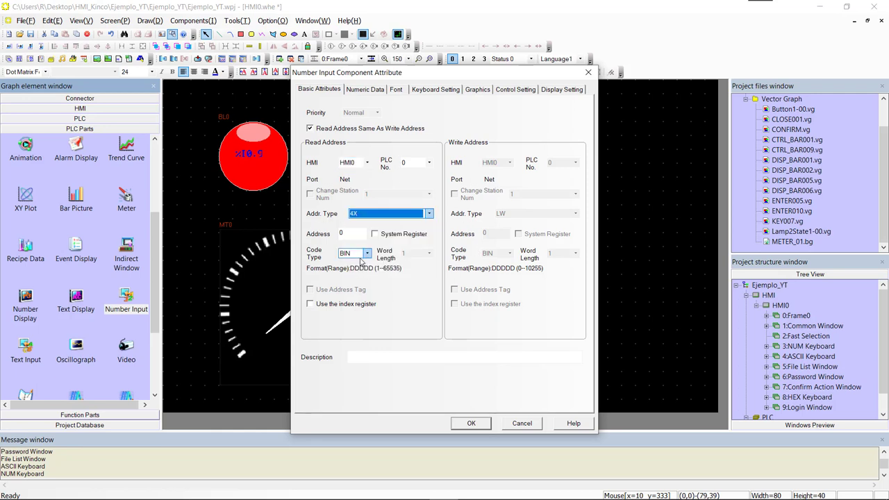
click(350, 235)
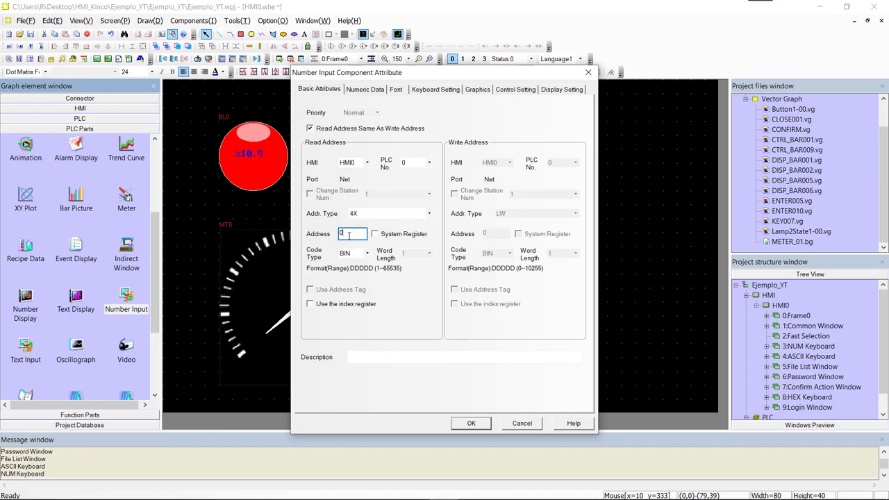
key(shift+Home)
Set the number input's font size to 32, recheck its basic attributes and accept the component settings
click(400, 92)
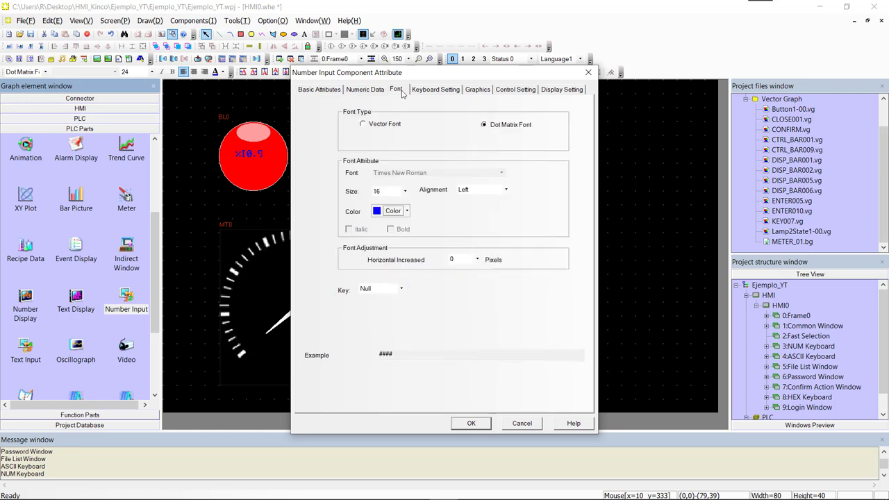
click(399, 192)
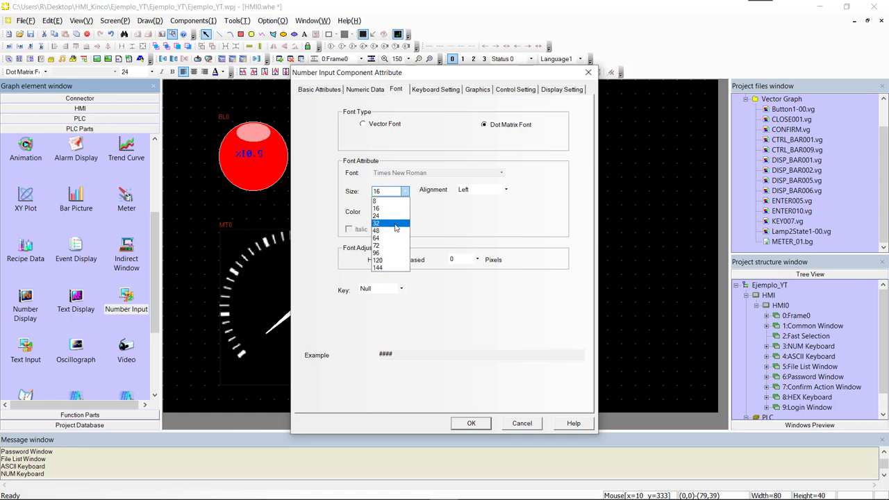
click(394, 226)
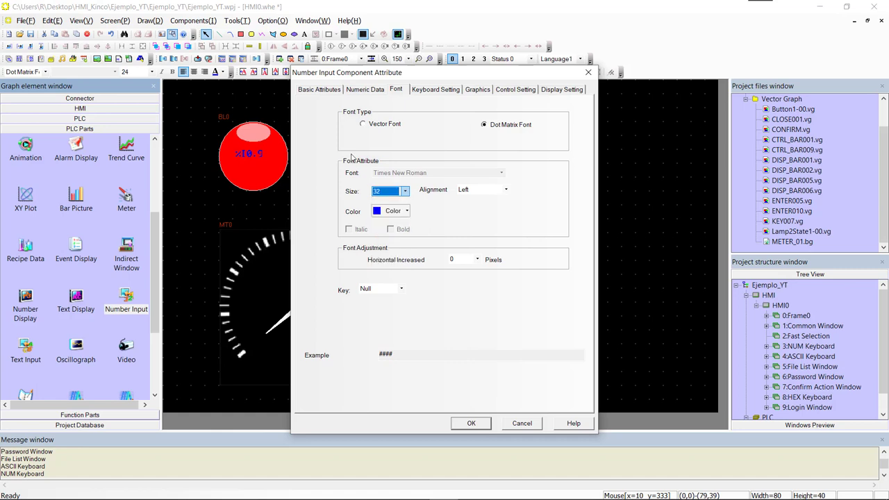
click(328, 93)
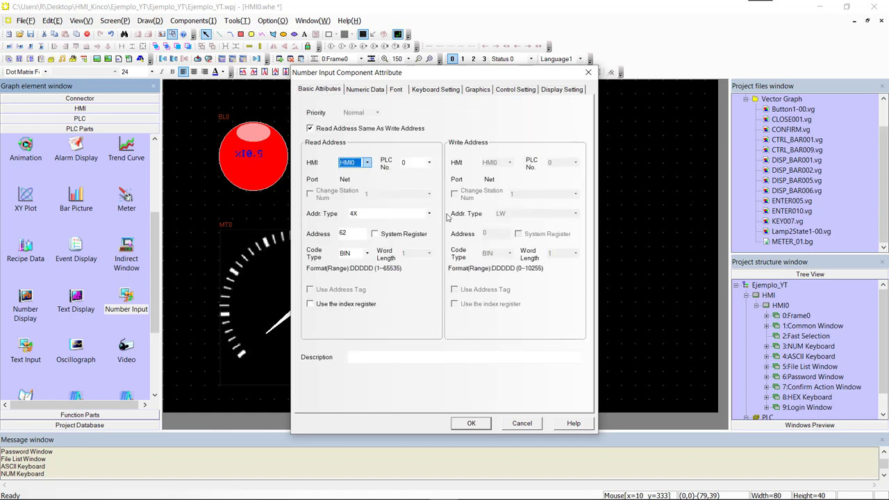
click(470, 423)
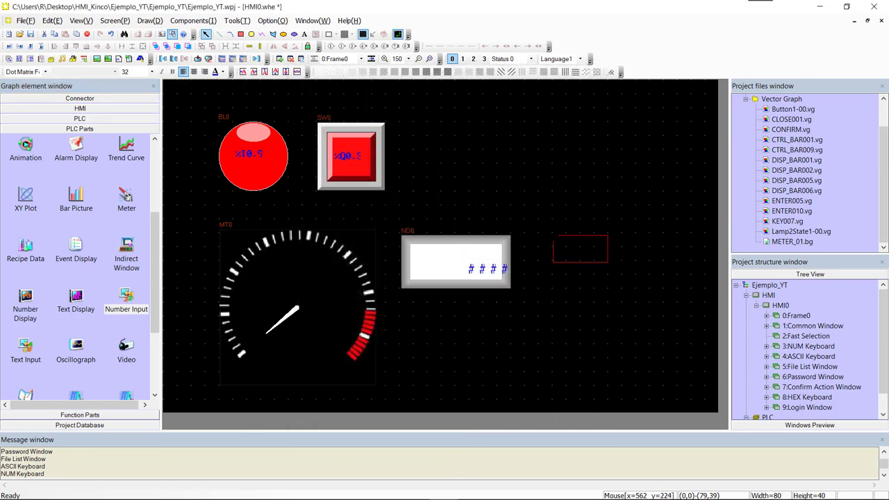
Place the number input to the right of the number display at about (561, 224) and enlarge it to about 180 by 77
click(553, 236)
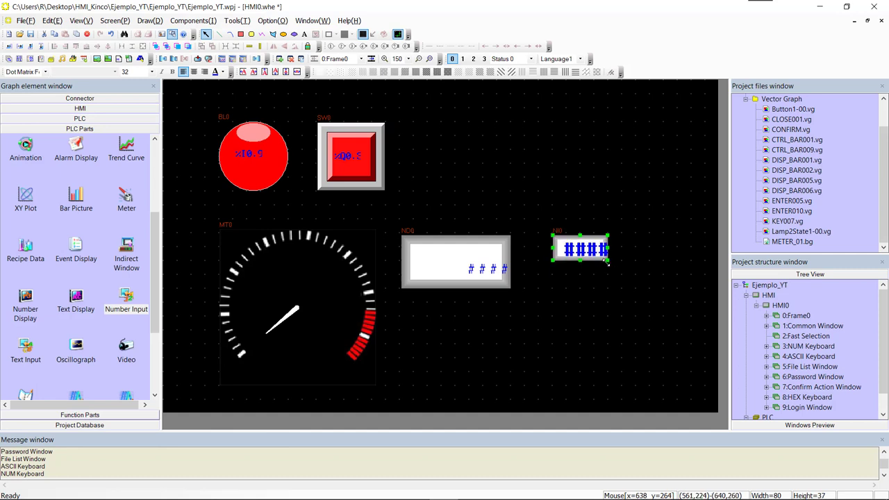
drag(606, 261, 676, 288)
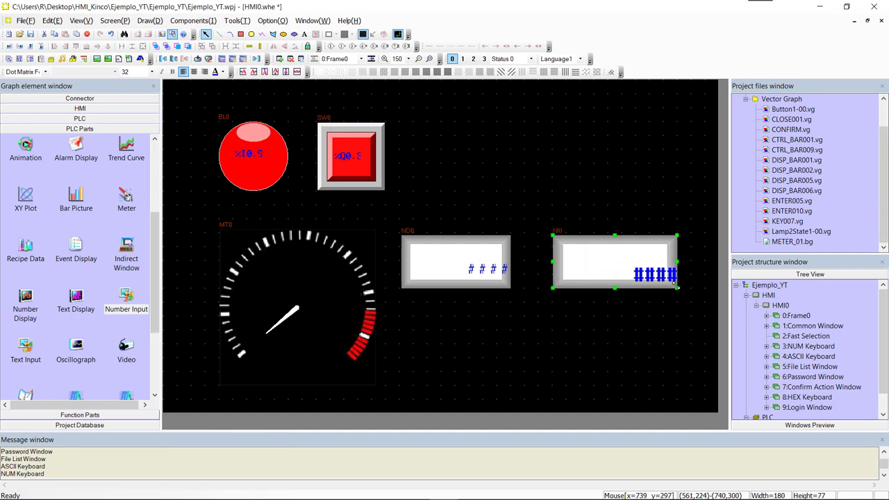
click(624, 323)
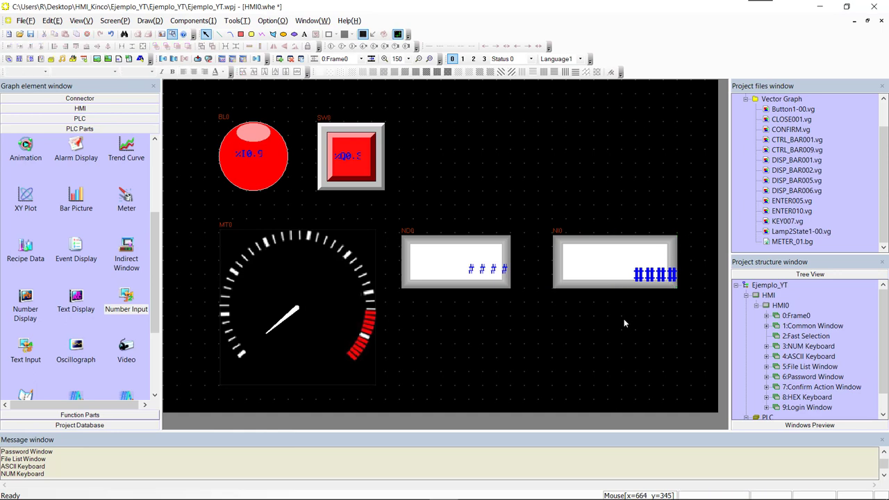
Set the project's download device to Ethernet with IP address 192.168.10.122
click(239, 22)
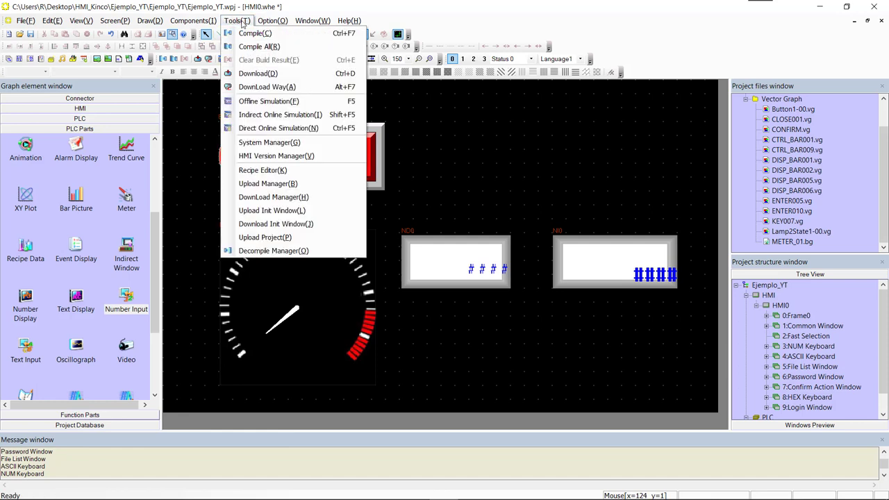
click(258, 87)
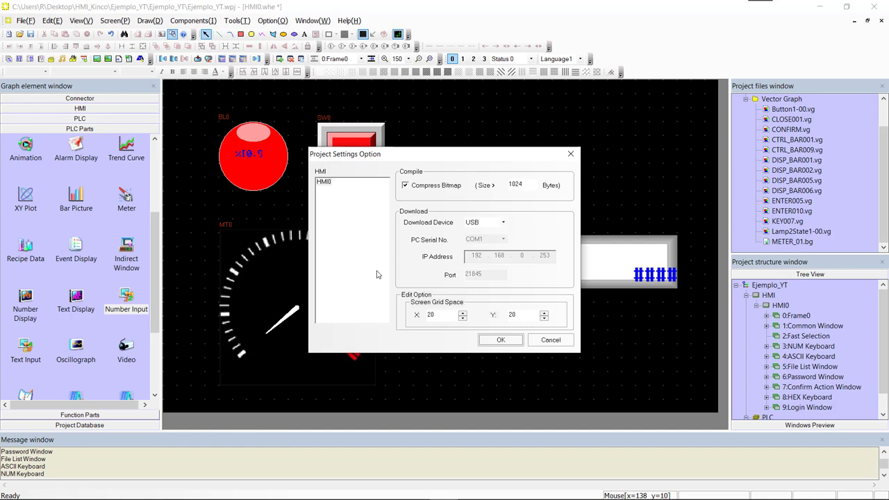
click(502, 222)
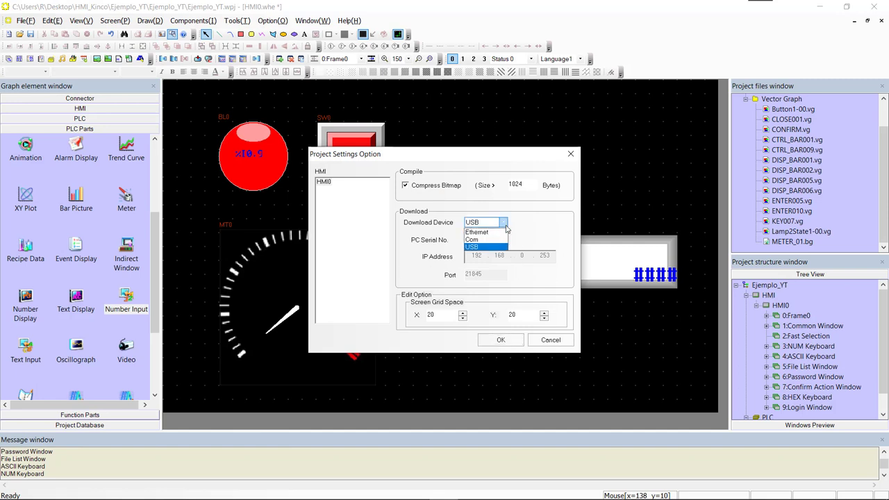
click(486, 232)
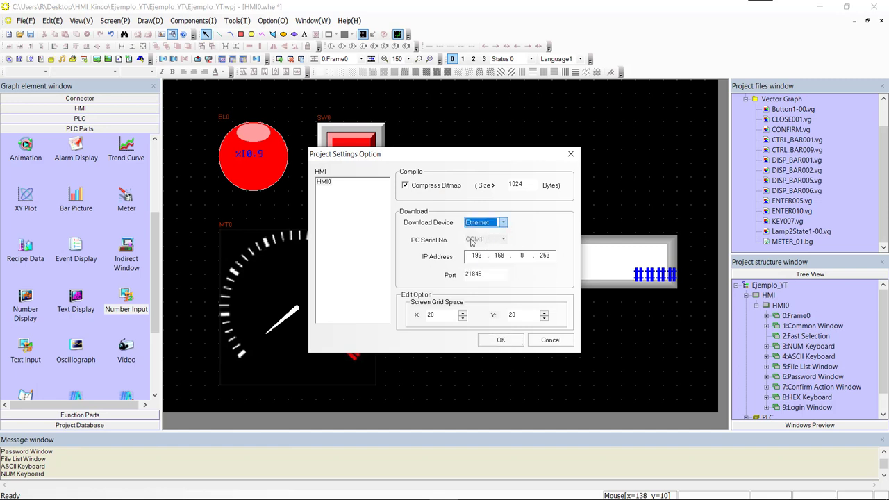
click(503, 223)
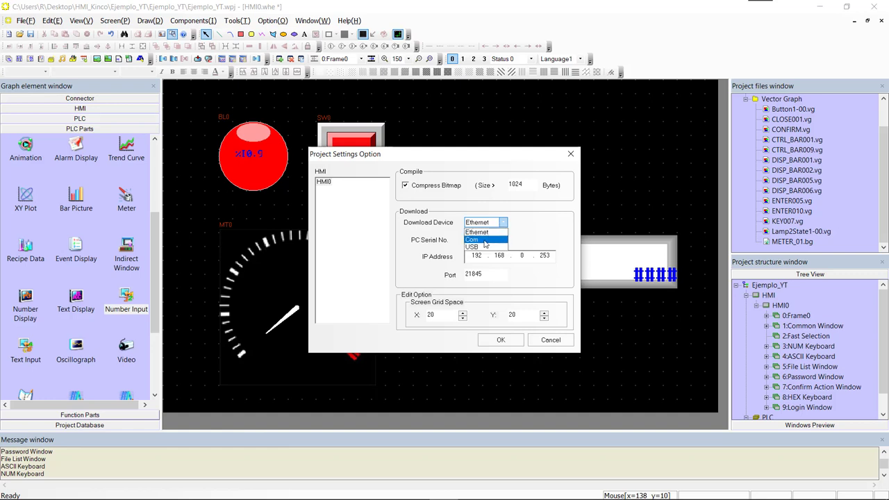
click(526, 220)
click(523, 255)
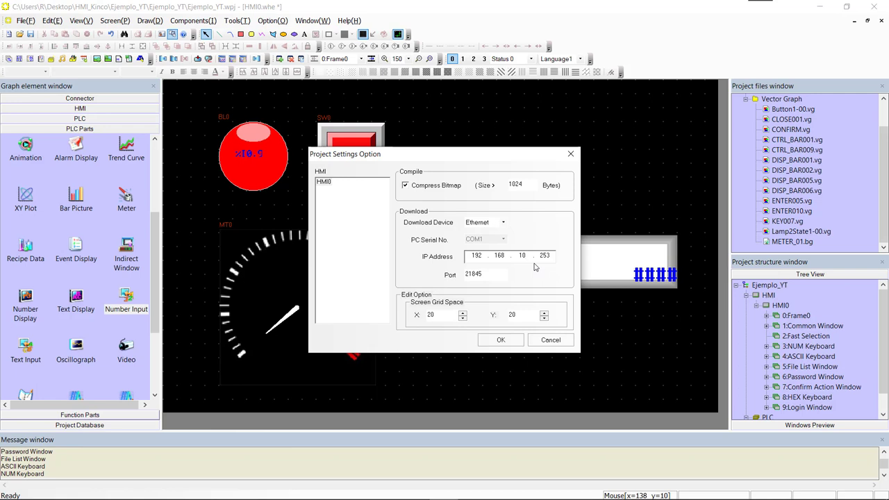
key(shift+Tab)
drag(538, 257, 570, 258)
text(122)
click(509, 339)
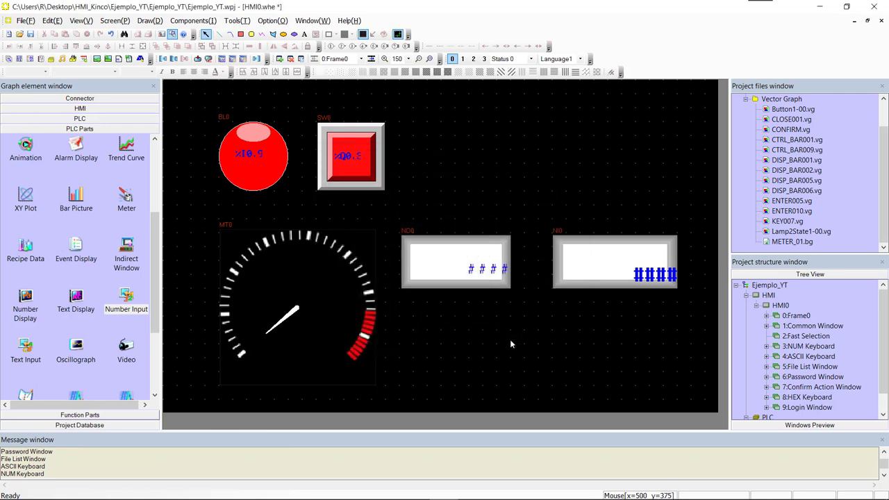
Compile and download the project's data file to HMI0 over the network
click(236, 21)
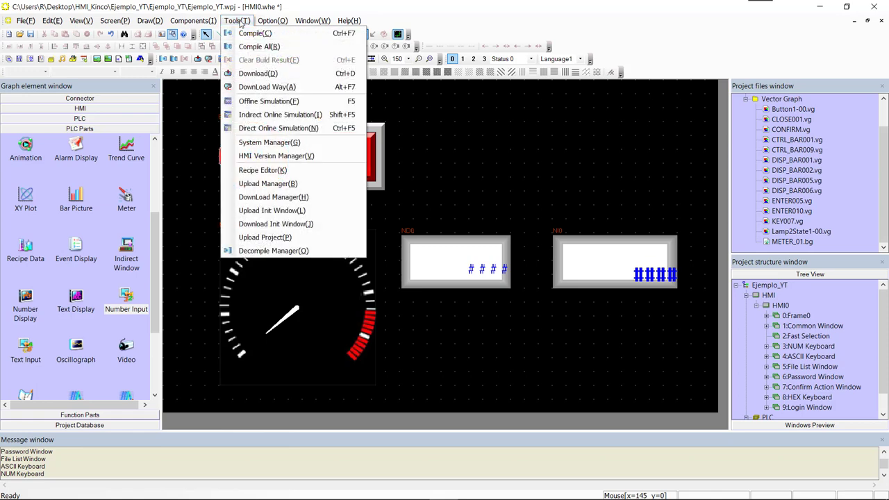
click(253, 74)
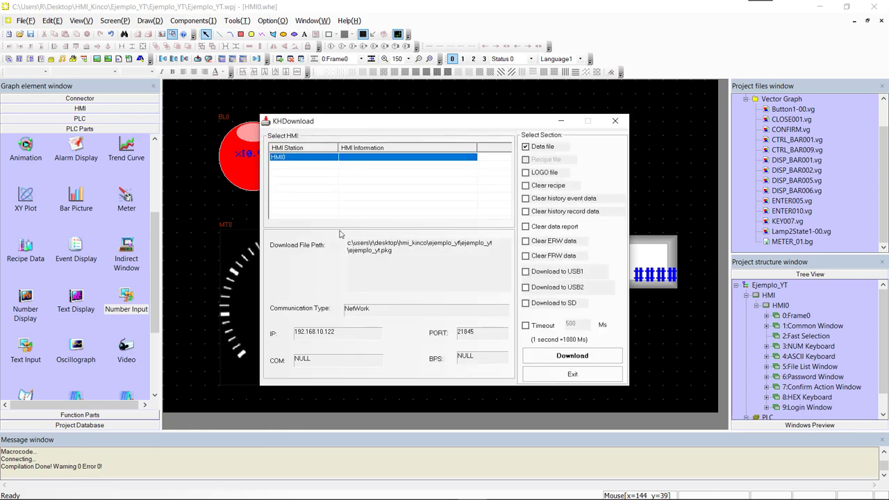
click(555, 358)
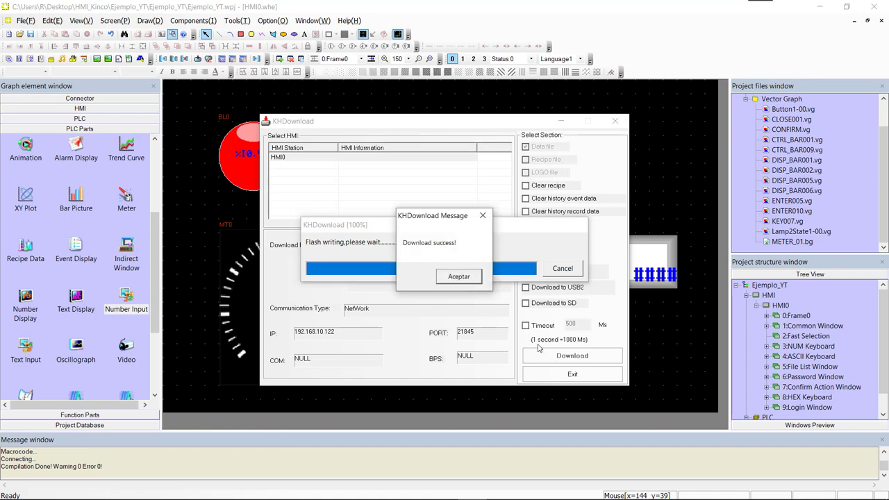
click(459, 277)
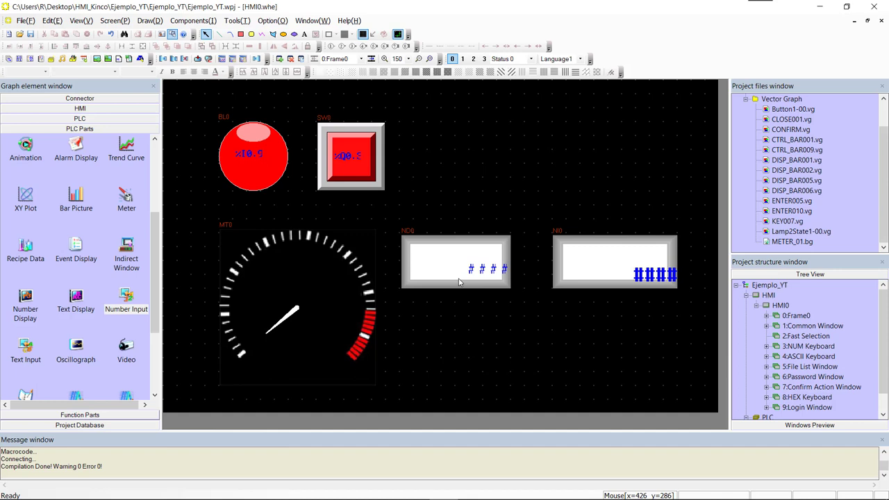
Start a direct online simulation of HMI0
click(234, 23)
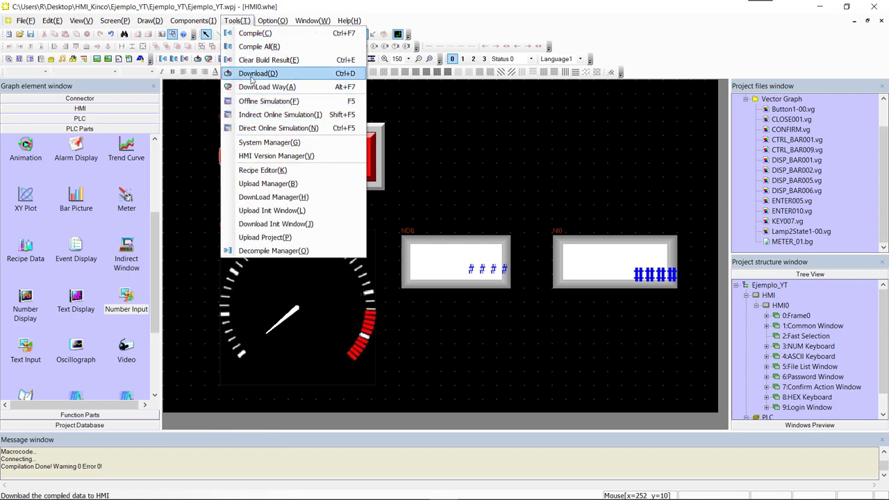
click(276, 135)
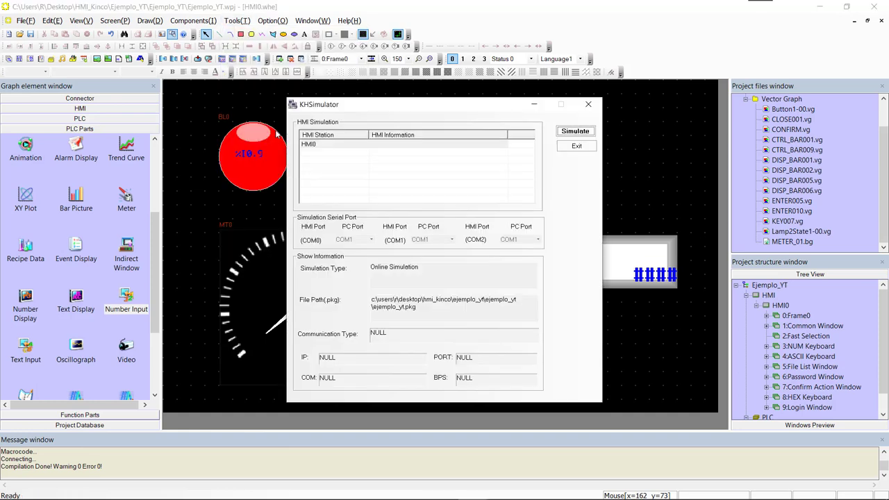
click(572, 130)
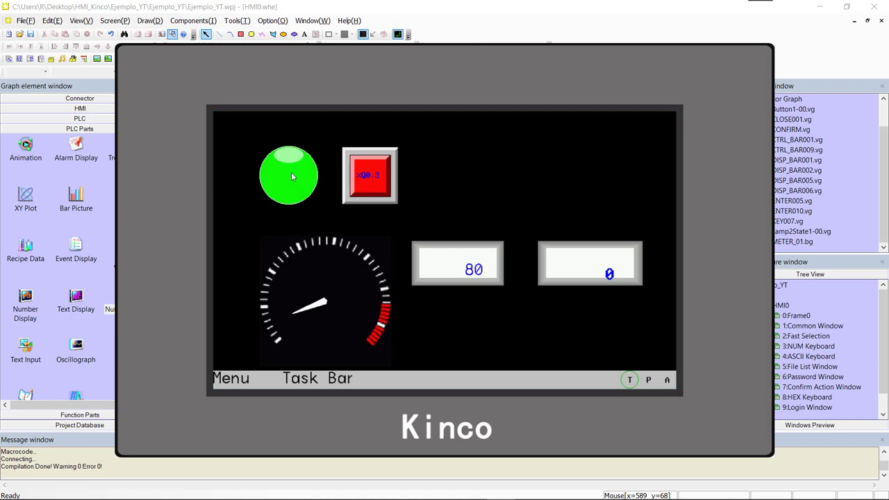
Test the %Q0.3 switch in the running simulation by toggling it on and off several times, leaving it off
click(373, 177)
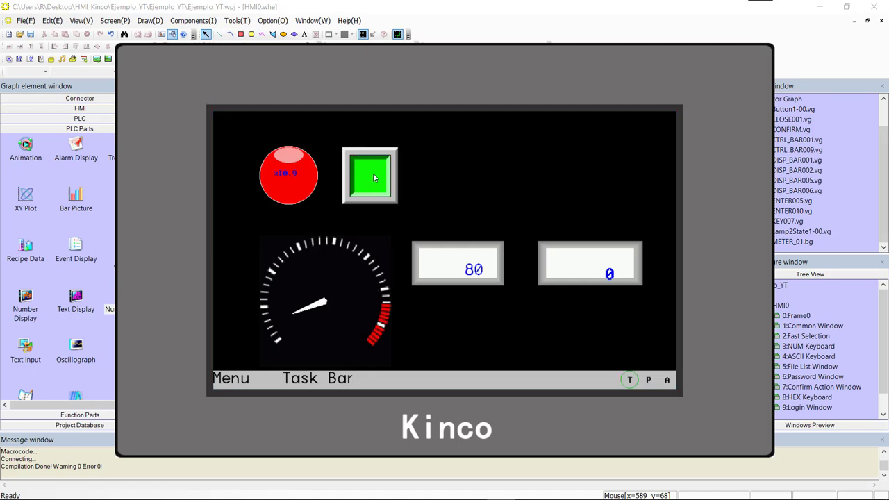
click(373, 177)
click(373, 177)
click(374, 177)
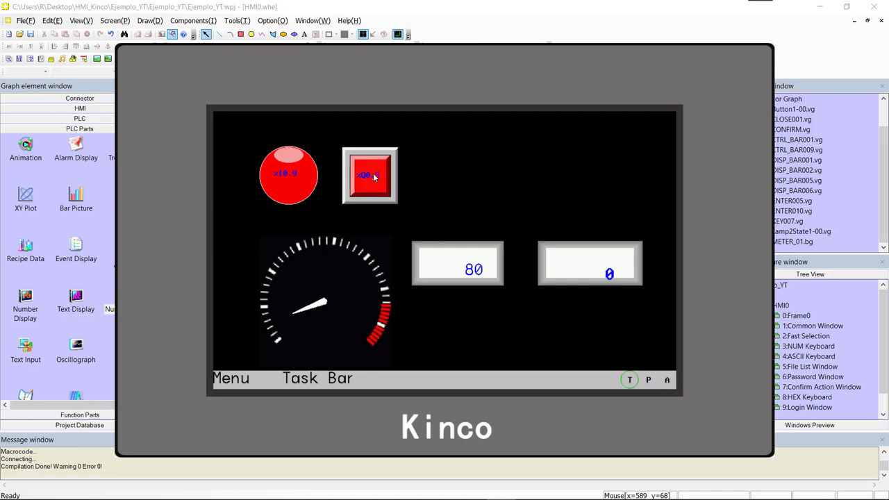
click(374, 177)
click(373, 177)
click(373, 177)
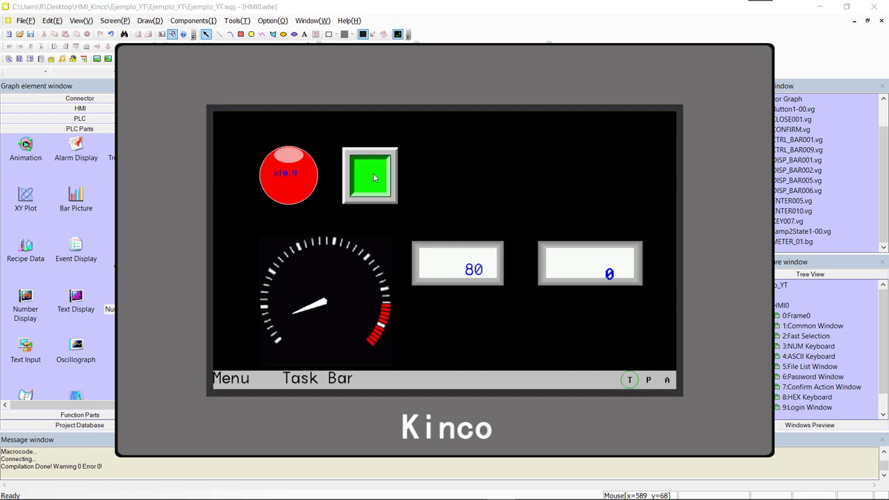
click(373, 177)
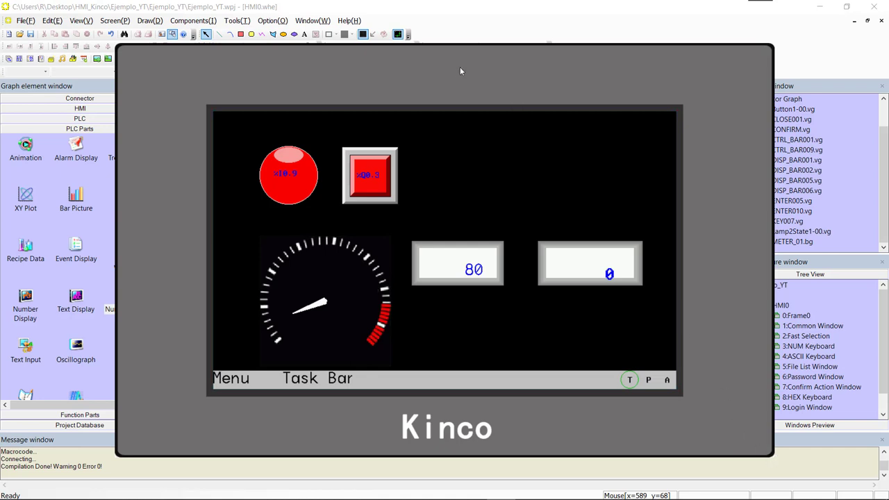
Move the simulated HMI aside and show it over the online PLC program in EcoStruxure Machine Expert - Basic, with the HMI editor minimized
drag(460, 72, 345, 27)
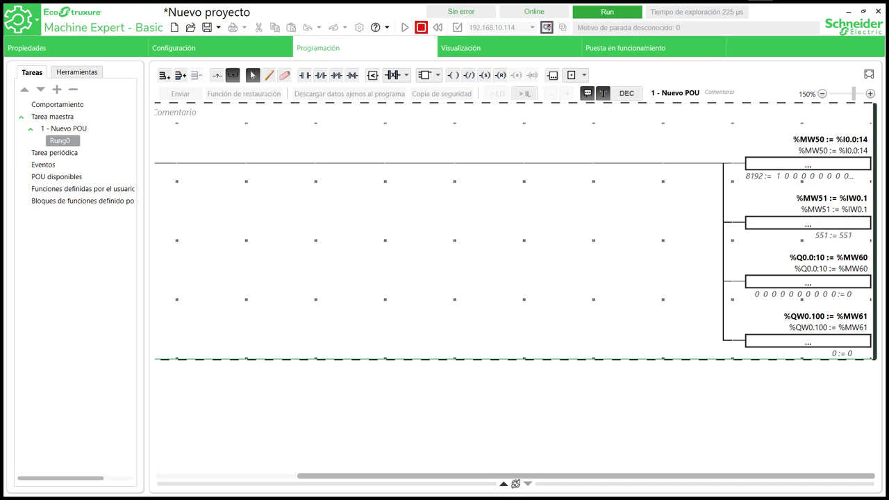
key(alt+Tab)
key(alt+Tab)
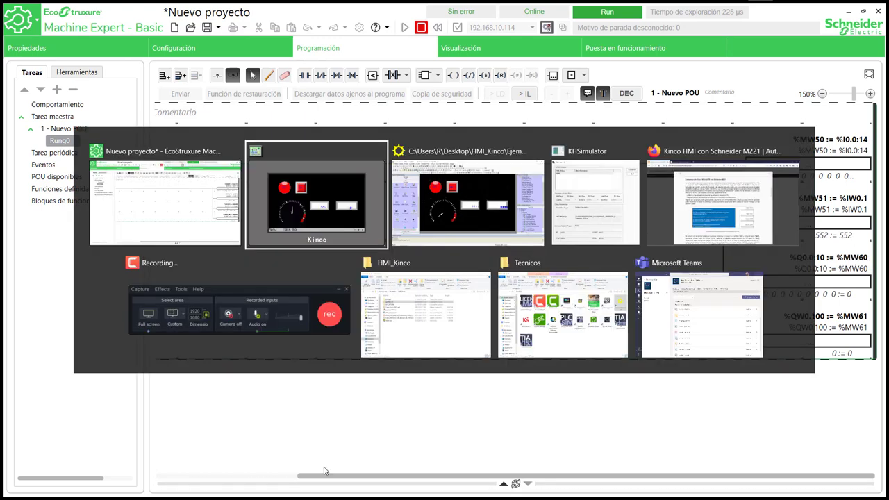
key(alt+Tab)
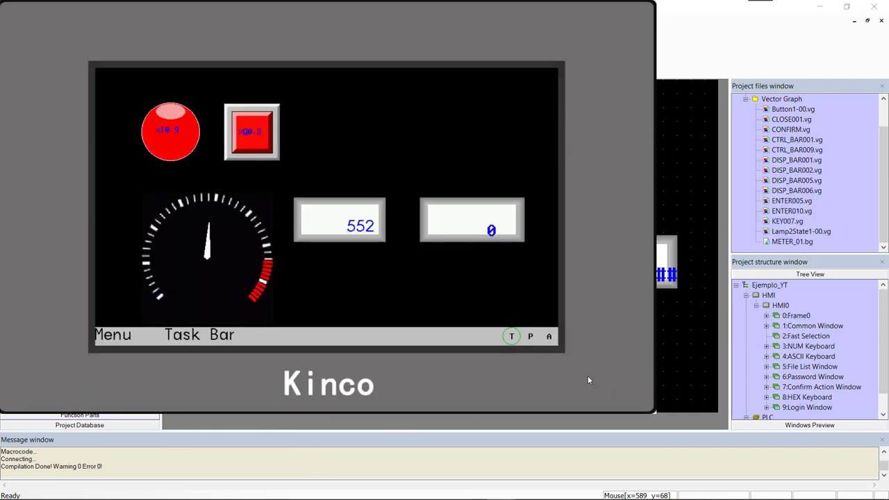
click(820, 8)
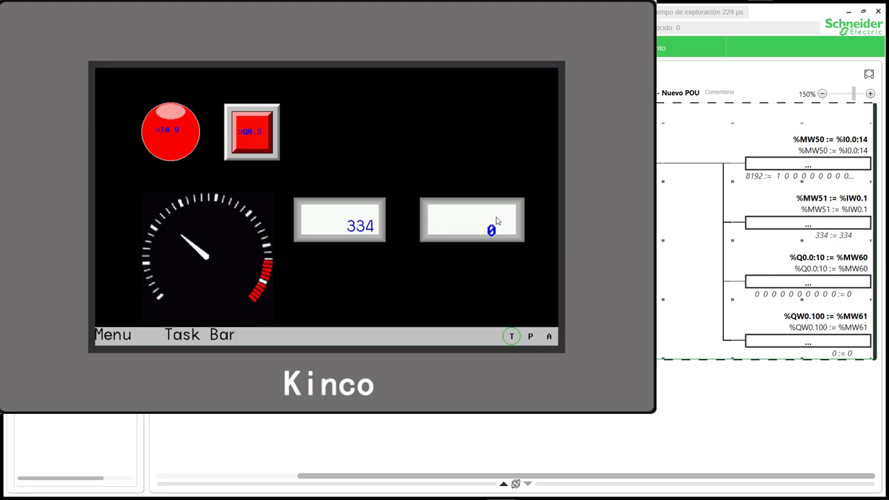
Enter 2500 in the simulated HMI's writable number field to send it to the PLC's analog output %QW0.100
click(476, 230)
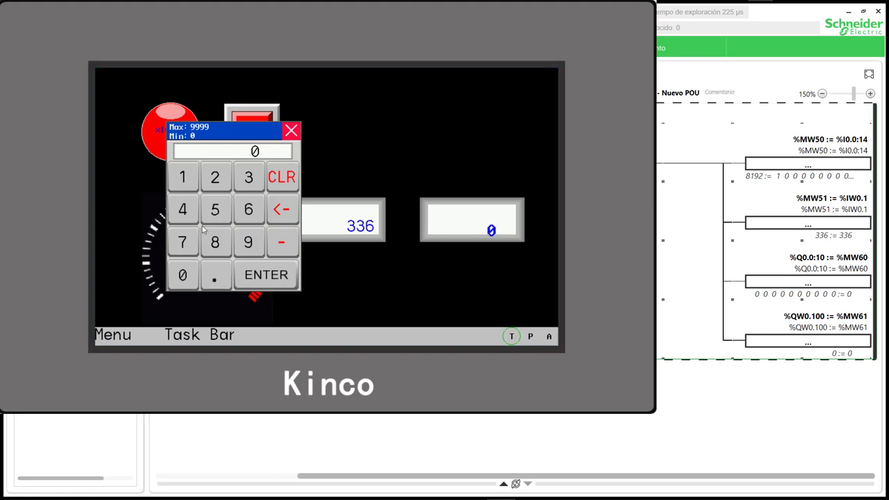
click(216, 179)
click(215, 210)
click(175, 277)
click(175, 277)
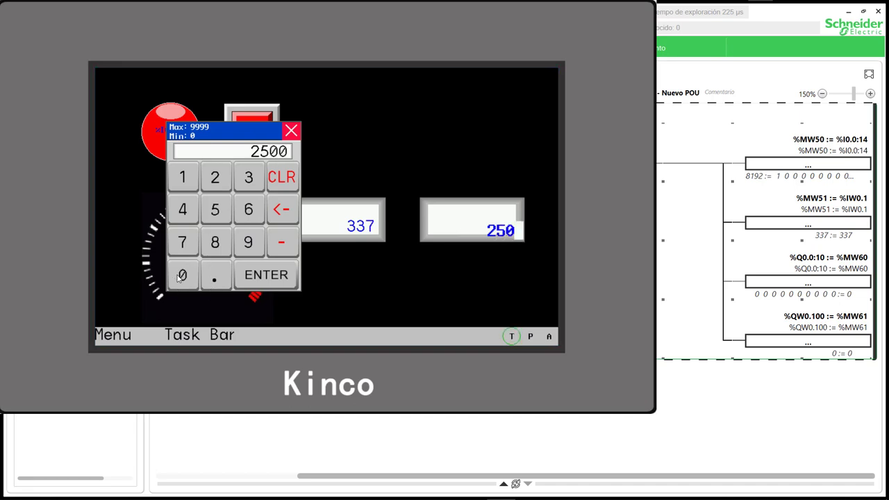
click(266, 275)
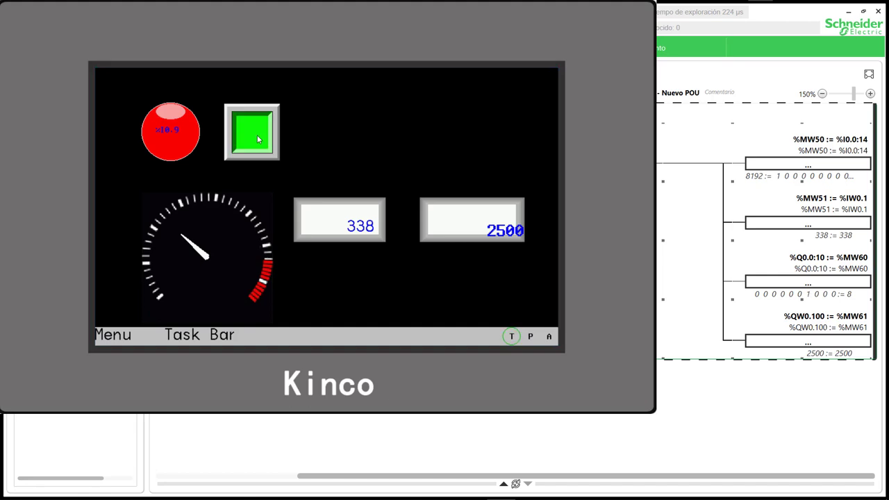
Toggle the simulated %Q0.3 switch on and off while checking the %Q0.0:10 output bits in the PLC program, leaving it off
click(258, 139)
click(258, 139)
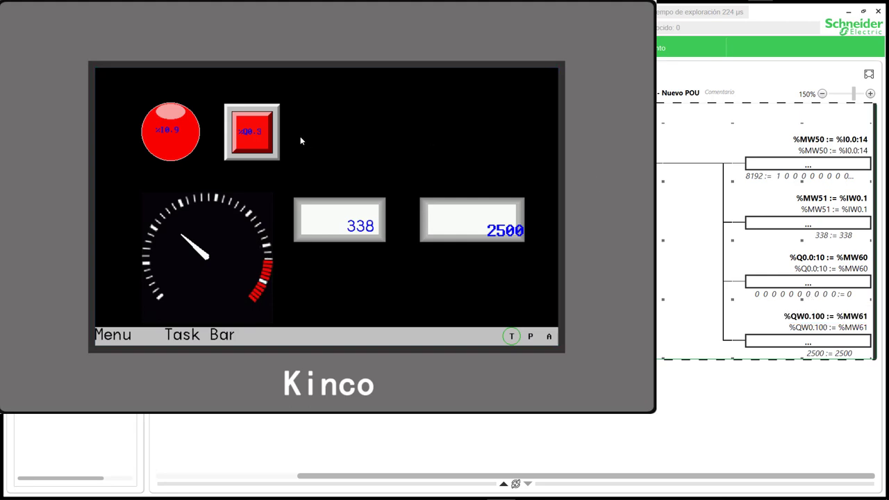
click(254, 136)
click(253, 132)
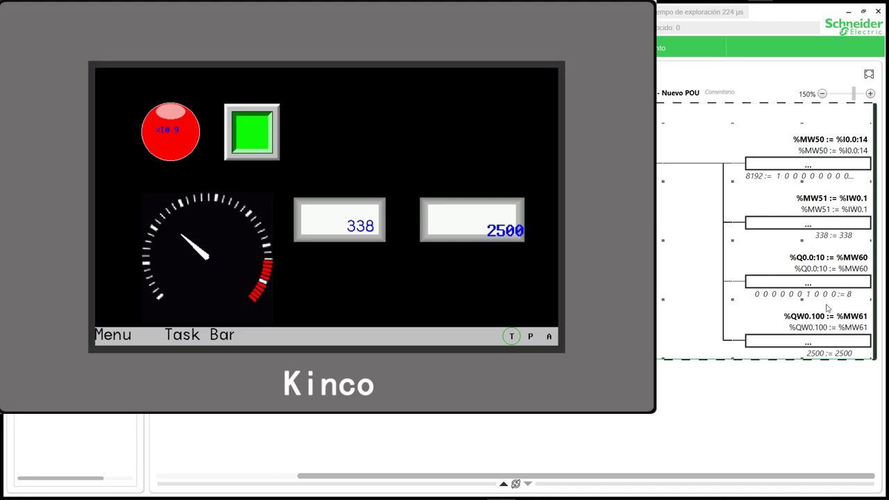
mouse_move(833, 296)
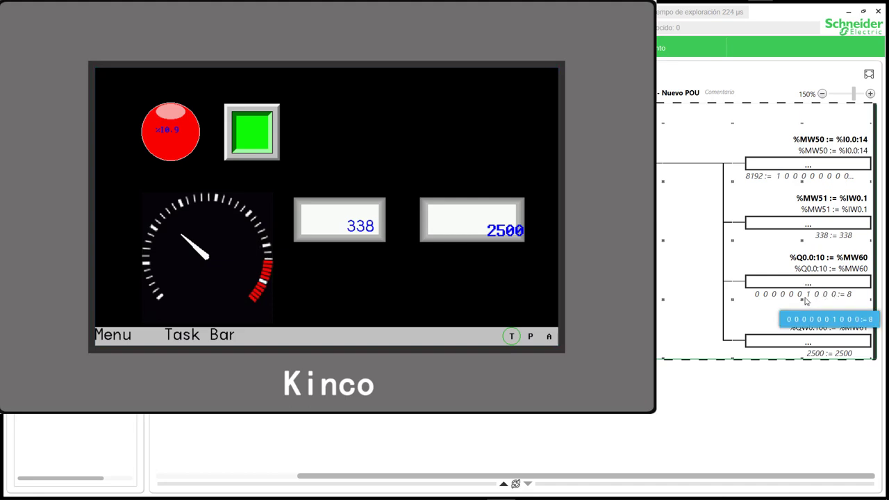
click(248, 136)
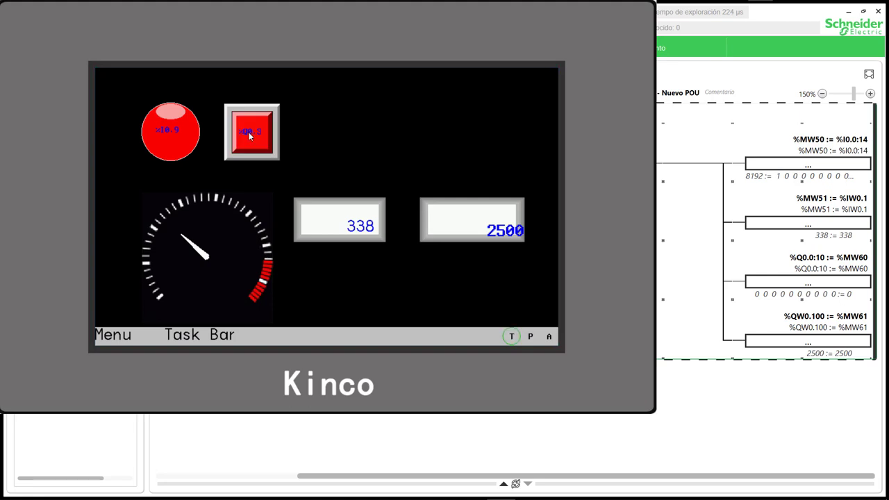